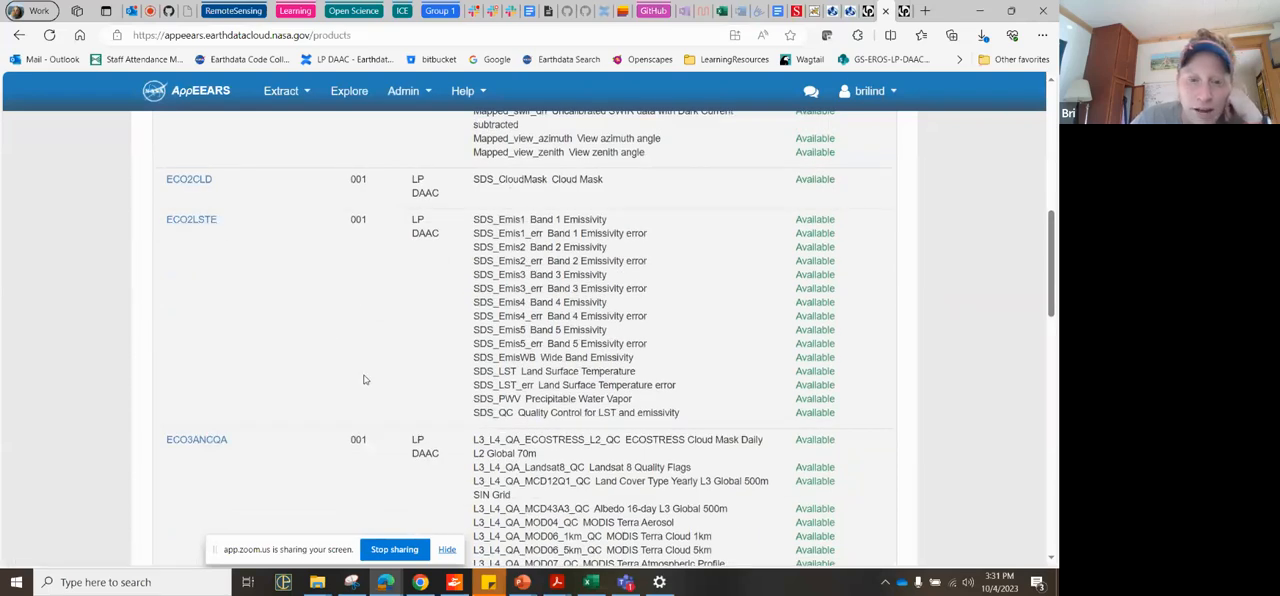
Step: Look through the available ECOSTRESS products and open the ECO4ESIALEXI product documentation
{"action": "scroll", "coordinate": [364, 379], "scroll_direction": "down", "scroll_amount": 3}
{"action": "scroll", "coordinate": [364, 379], "scroll_direction": "down", "scroll_amount": 2}
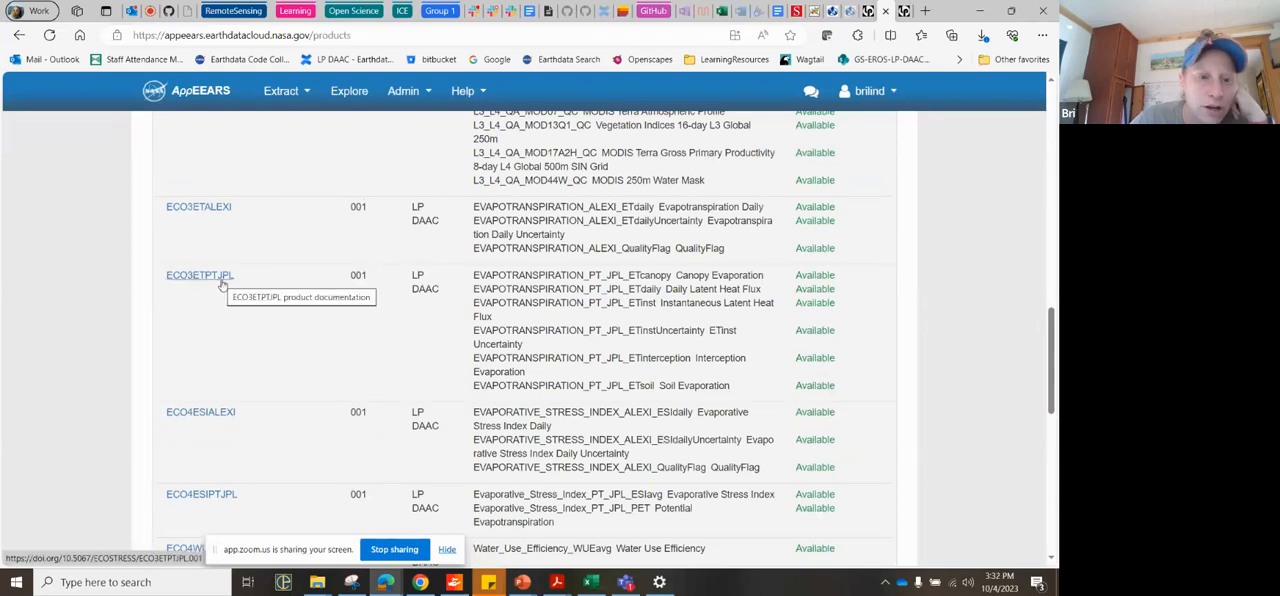
{"action": "scroll", "coordinate": [219, 380], "scroll_direction": "down", "scroll_amount": 2}
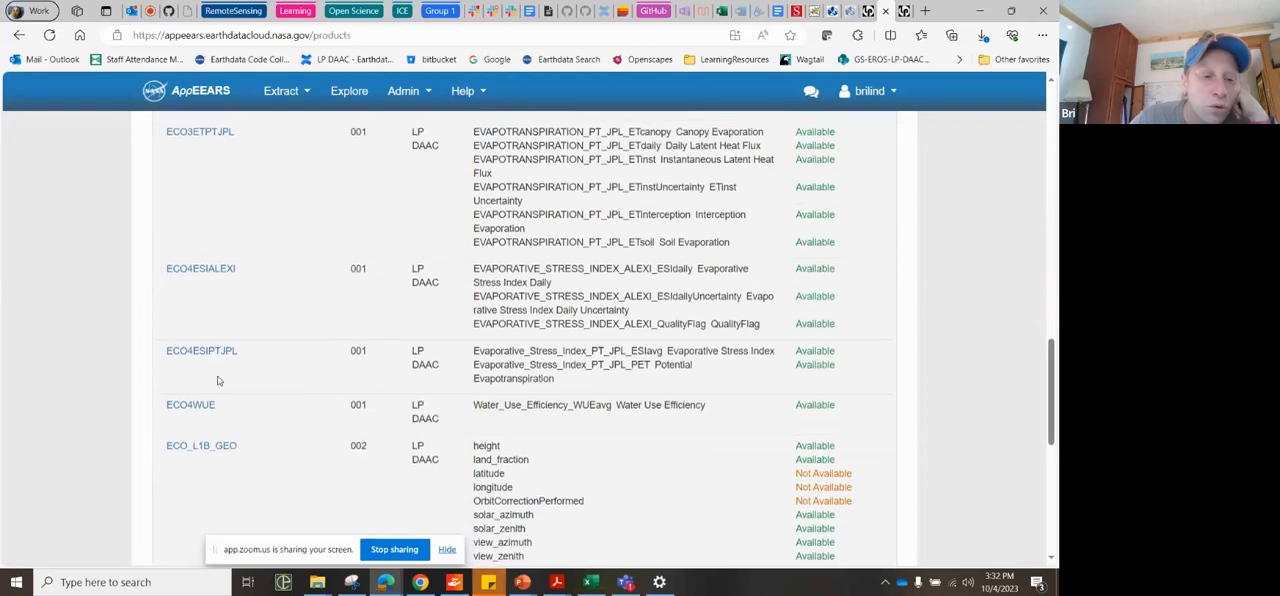
{"action": "left_click", "coordinate": [201, 264]}
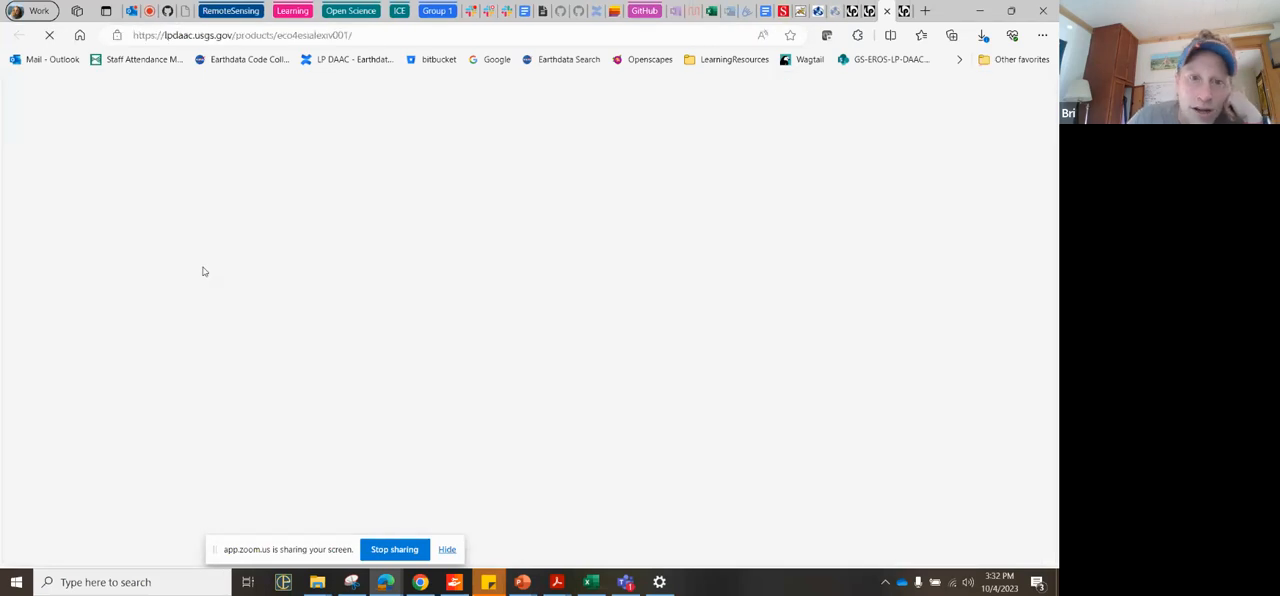
Step: Review the ECO4ESIALEXI description, then expand its Layers table and its Collection and Granule characteristics
{"action": "scroll", "coordinate": [456, 468], "scroll_direction": "down", "scroll_amount": 2}
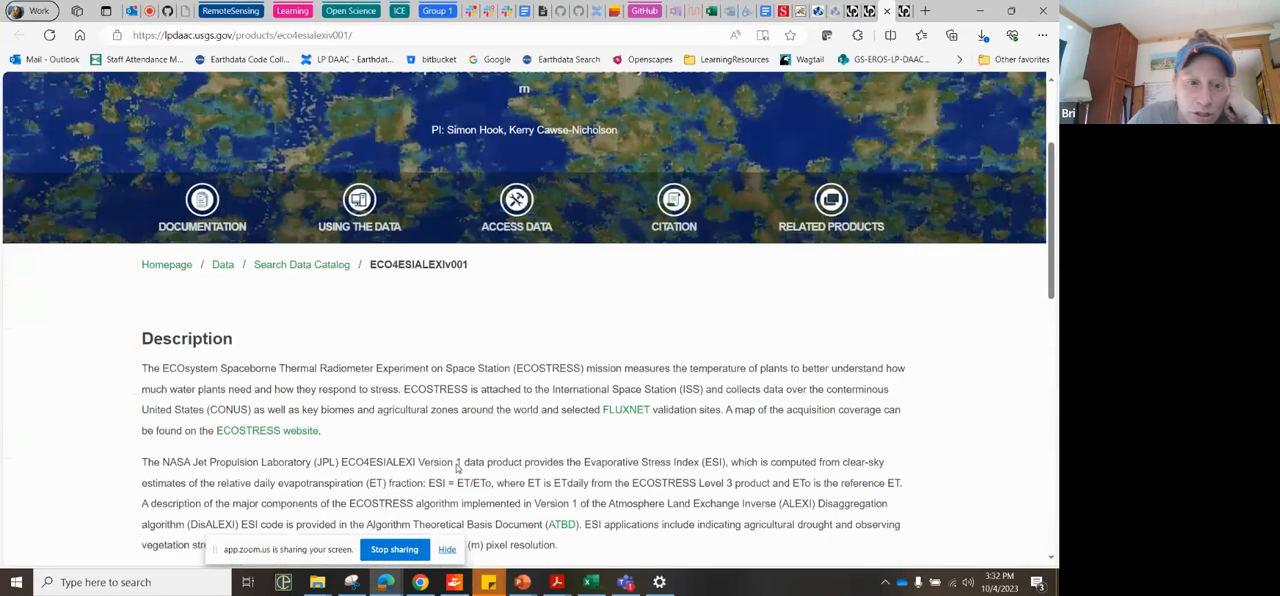
{"action": "scroll", "coordinate": [456, 468], "scroll_direction": "up", "scroll_amount": 2}
{"action": "scroll", "coordinate": [456, 468], "scroll_direction": "down", "scroll_amount": 4}
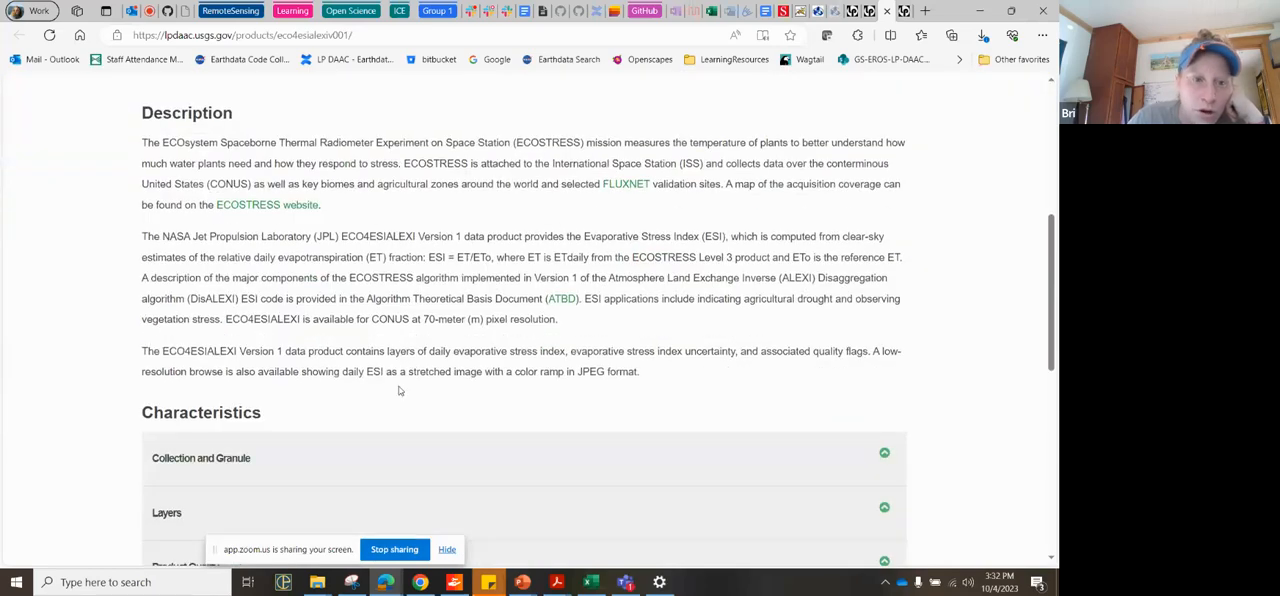
{"action": "scroll", "coordinate": [327, 439], "scroll_direction": "down", "scroll_amount": 1}
{"action": "scroll", "coordinate": [327, 439], "scroll_direction": "down", "scroll_amount": 1}
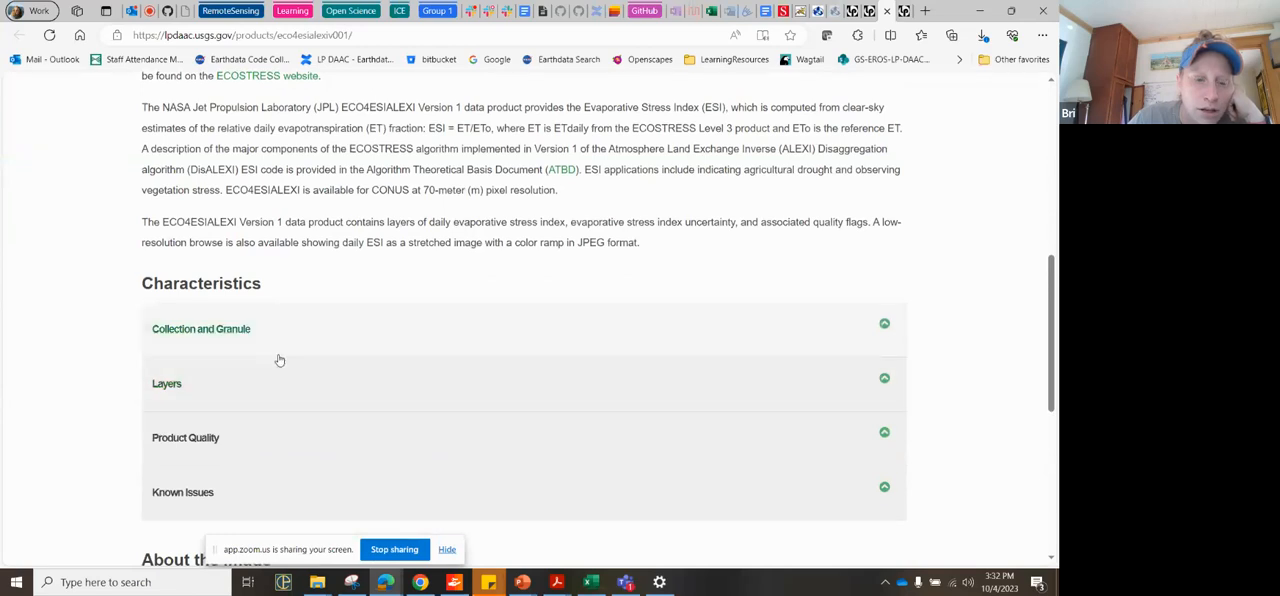
{"action": "left_click", "coordinate": [277, 391]}
{"action": "scroll", "coordinate": [300, 400], "scroll_direction": "down", "scroll_amount": 1}
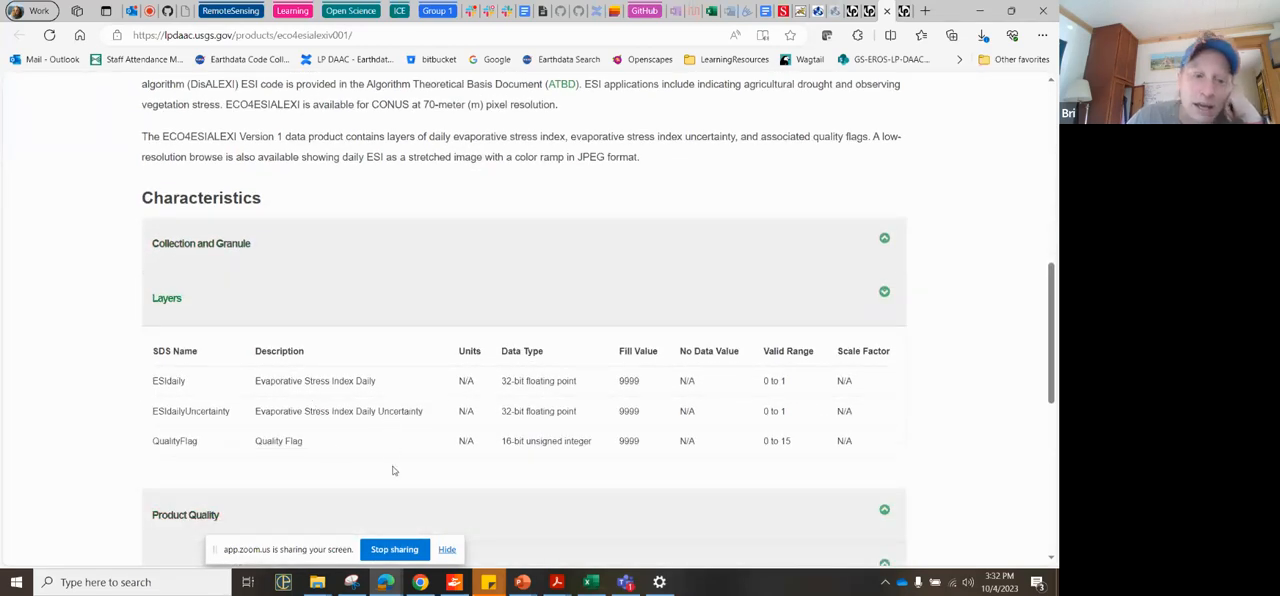
{"action": "scroll", "coordinate": [393, 470], "scroll_direction": "down", "scroll_amount": 1}
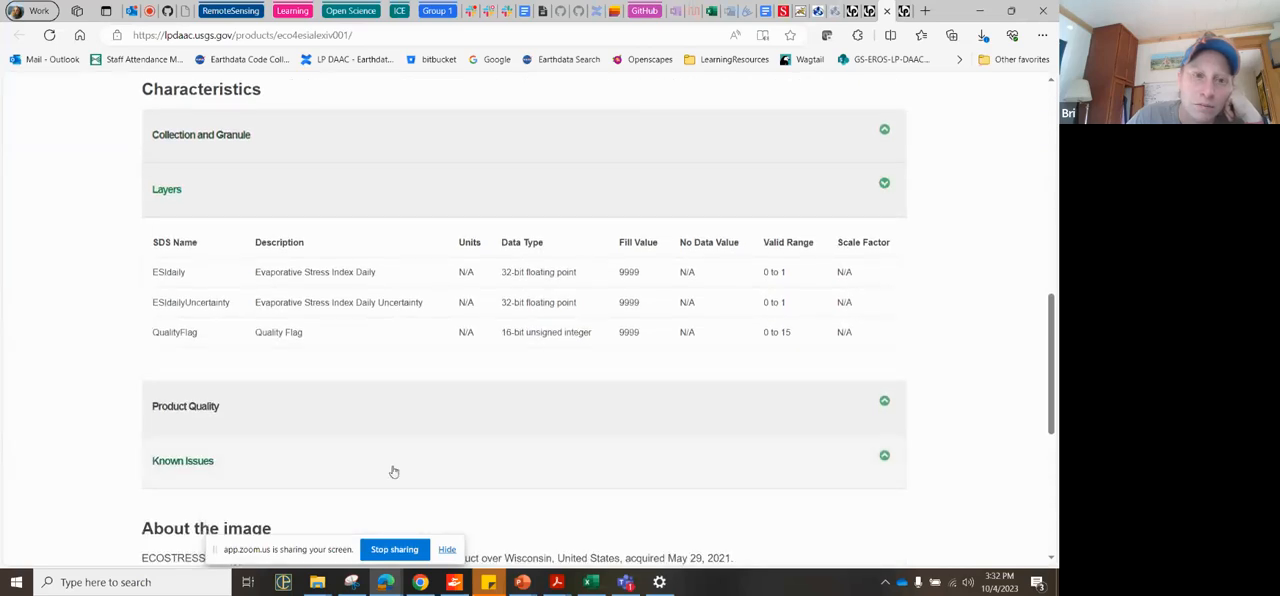
{"action": "left_click", "coordinate": [503, 139]}
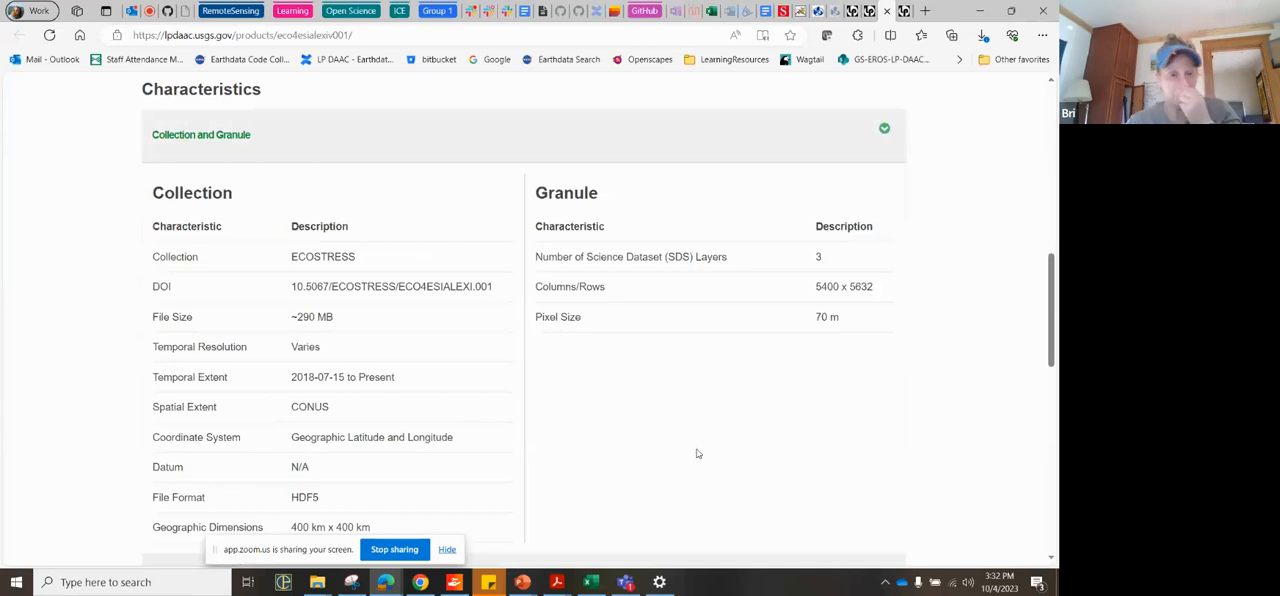
Step: Open the LP DAAC Get Started with Data page and go to the Collection Overview of missions
{"action": "scroll", "coordinate": [698, 453], "scroll_direction": "up", "scroll_amount": 5}
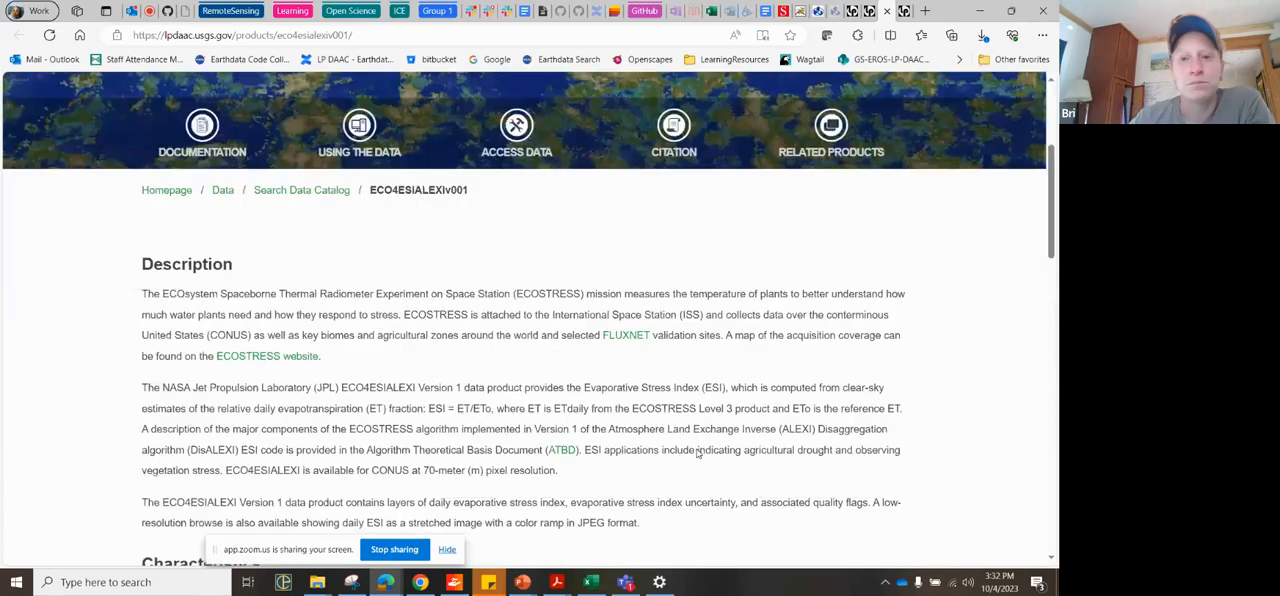
{"action": "scroll", "coordinate": [698, 453], "scroll_direction": "up", "scroll_amount": 2}
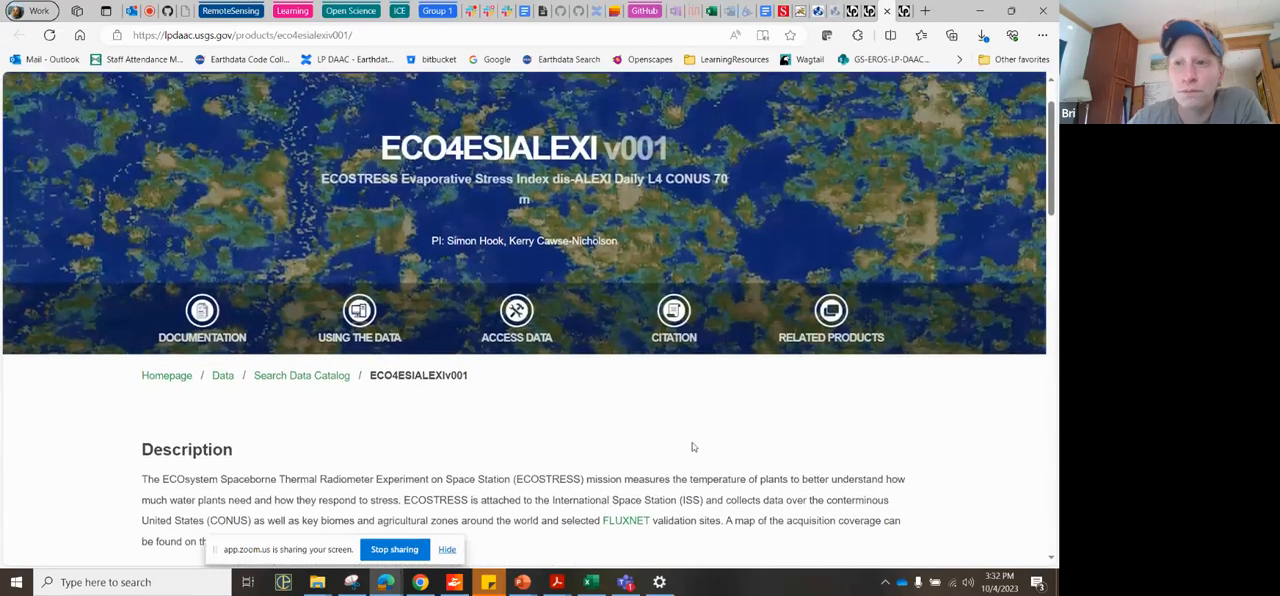
{"action": "scroll", "coordinate": [692, 447], "scroll_direction": "up", "scroll_amount": 1}
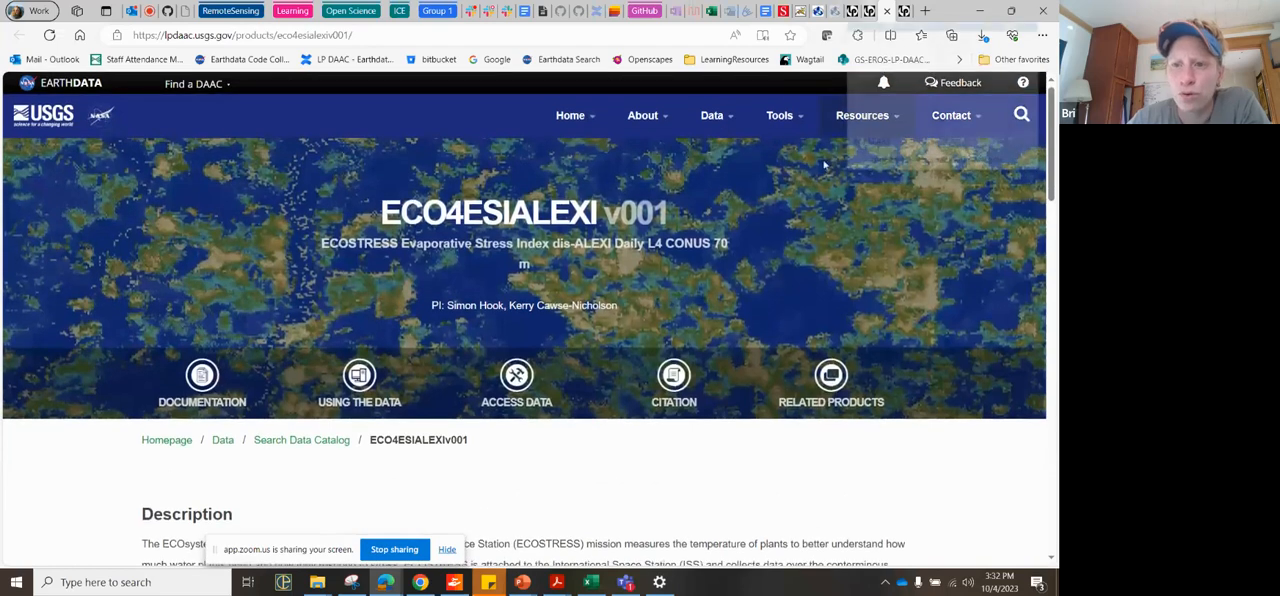
{"action": "mouse_move", "coordinate": [646, 120]}
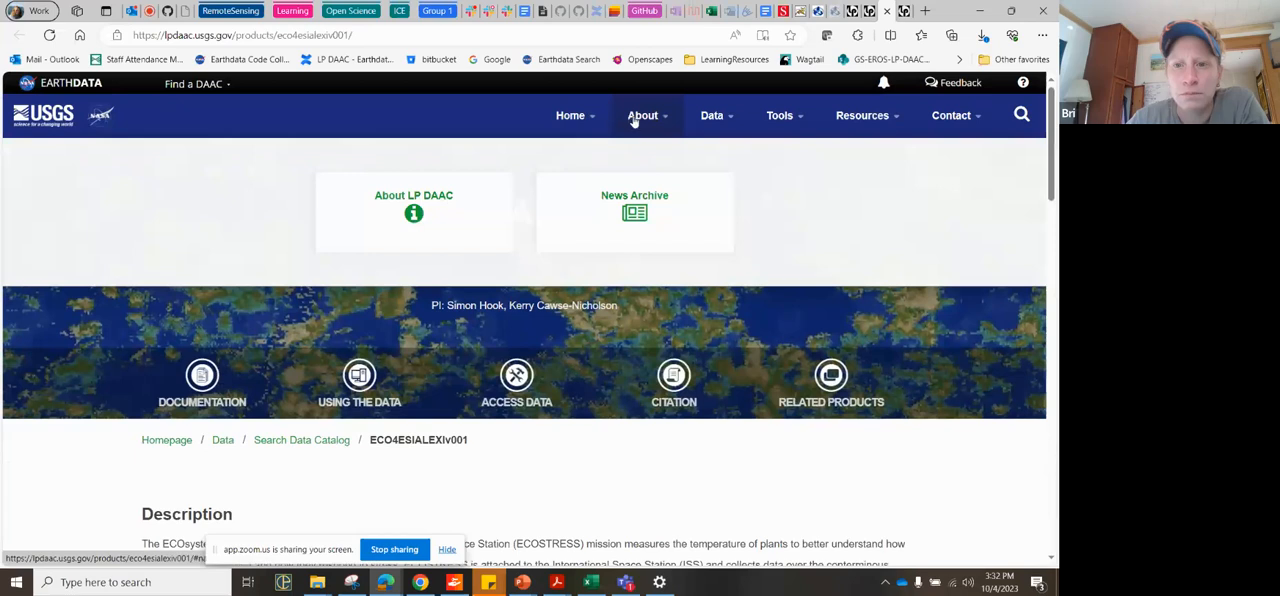
{"action": "mouse_move", "coordinate": [702, 122]}
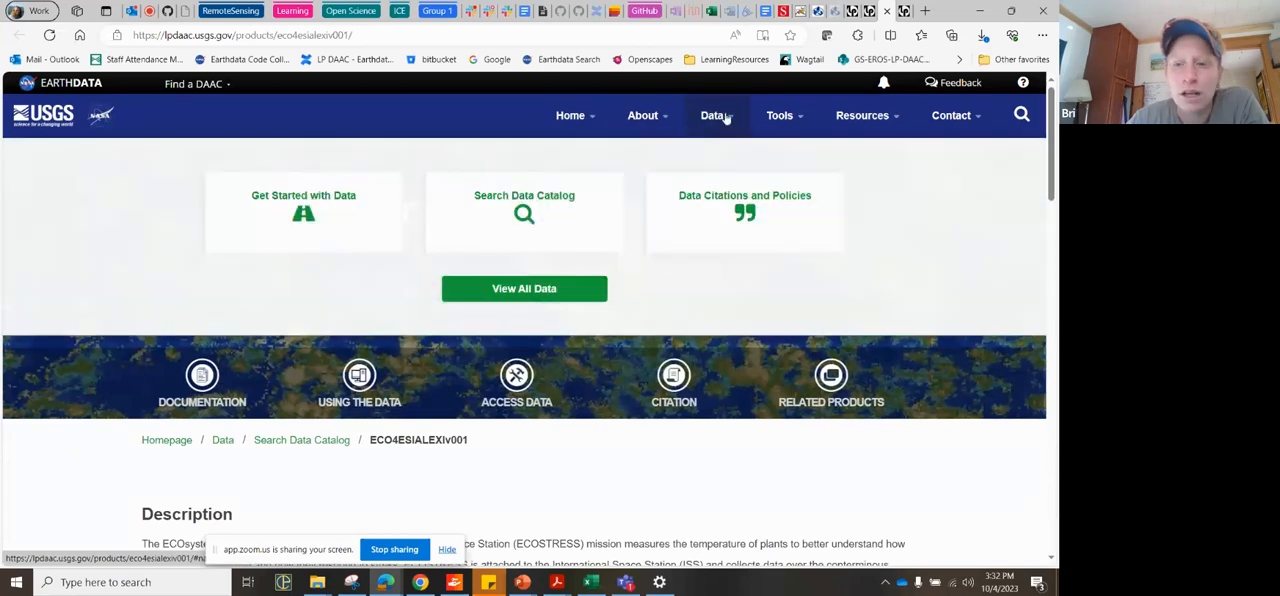
{"action": "left_click", "coordinate": [340, 231]}
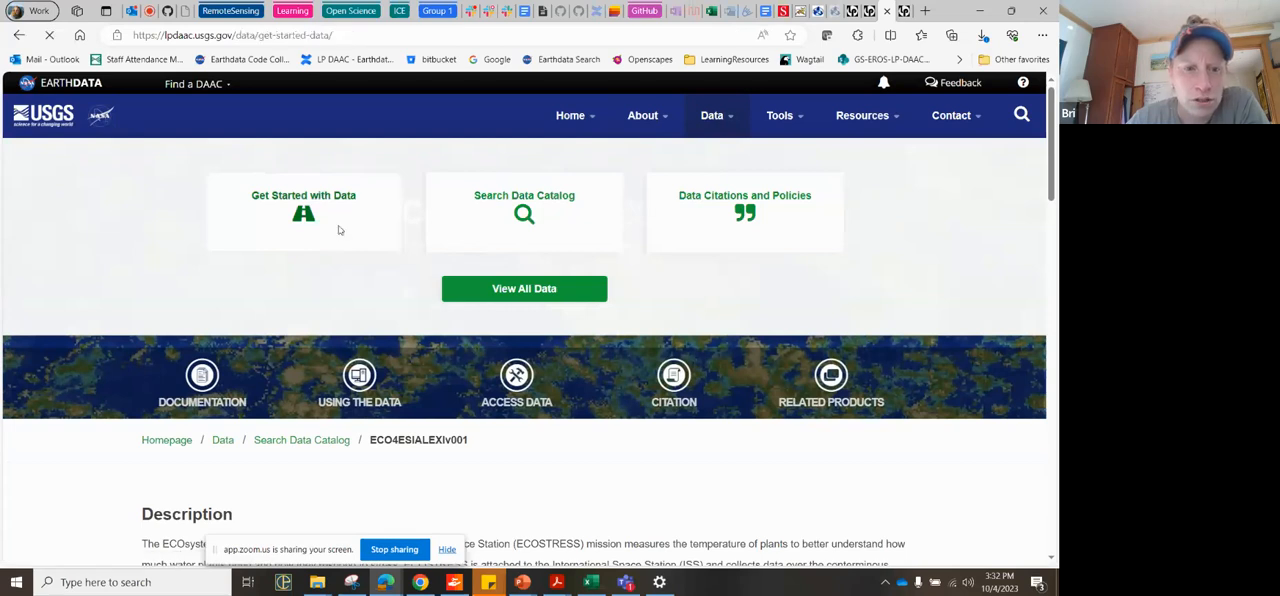
{"action": "scroll", "coordinate": [497, 357], "scroll_direction": "down", "scroll_amount": 2}
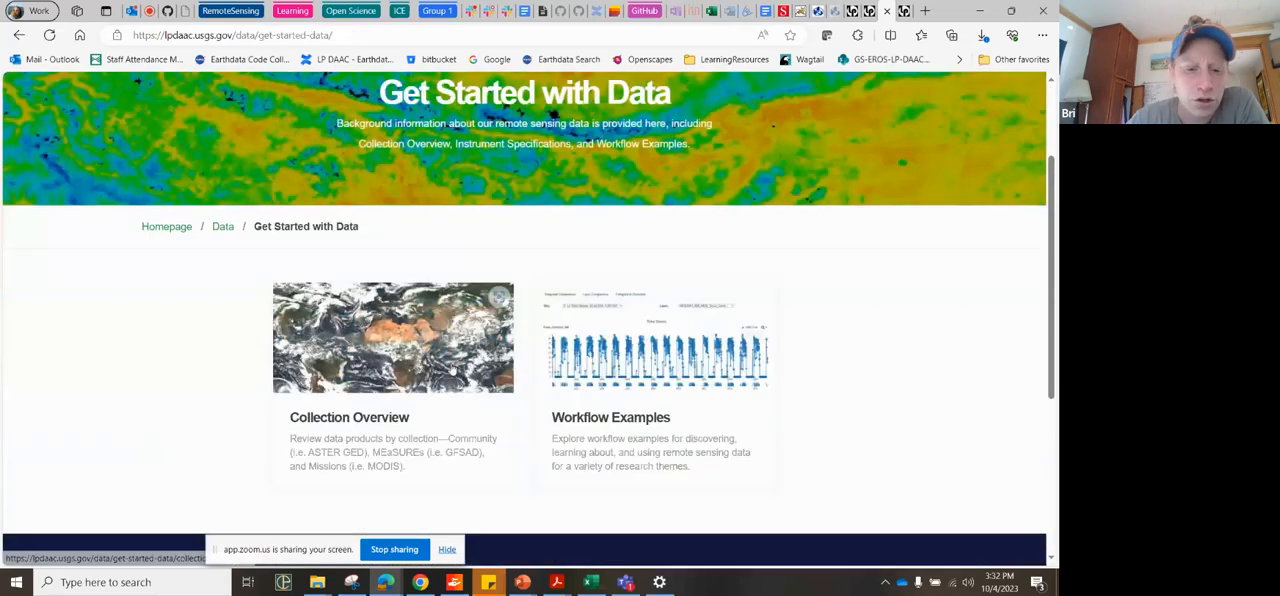
{"action": "left_click", "coordinate": [372, 352]}
{"action": "scroll", "coordinate": [371, 352], "scroll_direction": "down", "scroll_amount": 3}
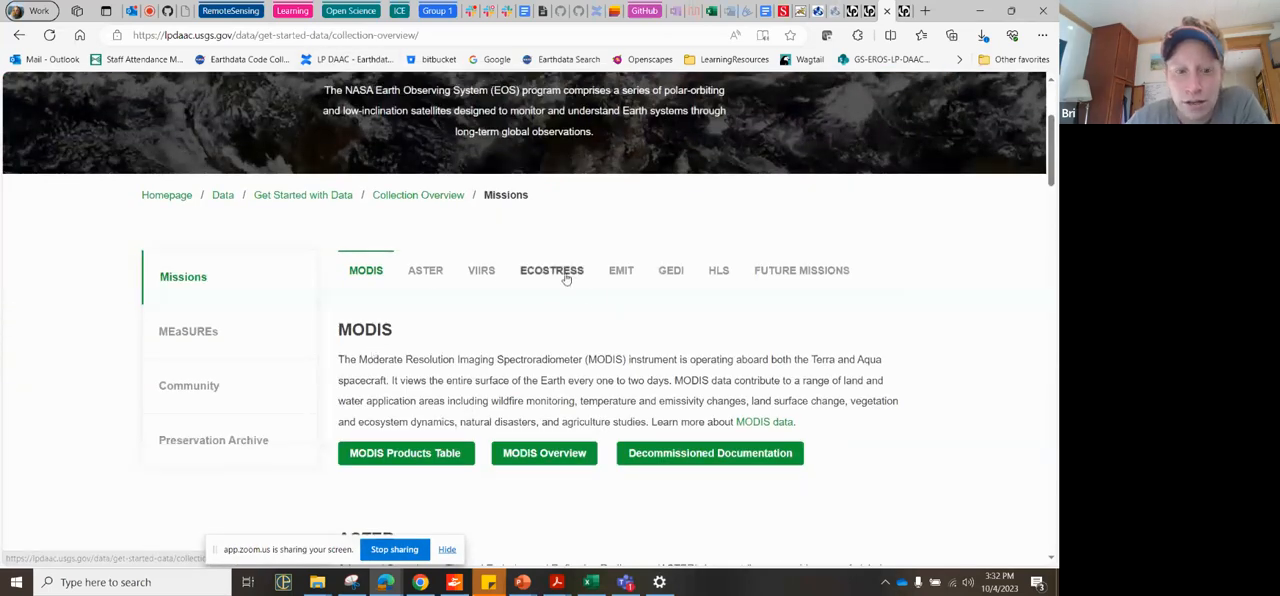
Step: Open the ECOSTRESS Products Table from the mission overview and examine the listed products
{"action": "left_click", "coordinate": [566, 279]}
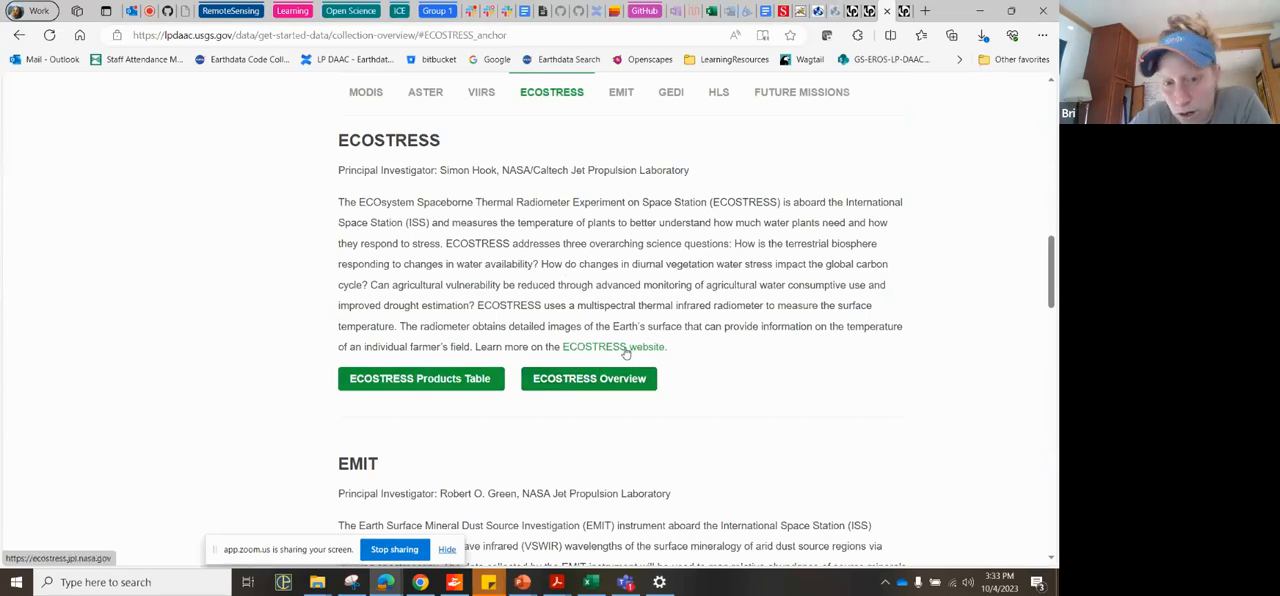
{"action": "left_click", "coordinate": [455, 384]}
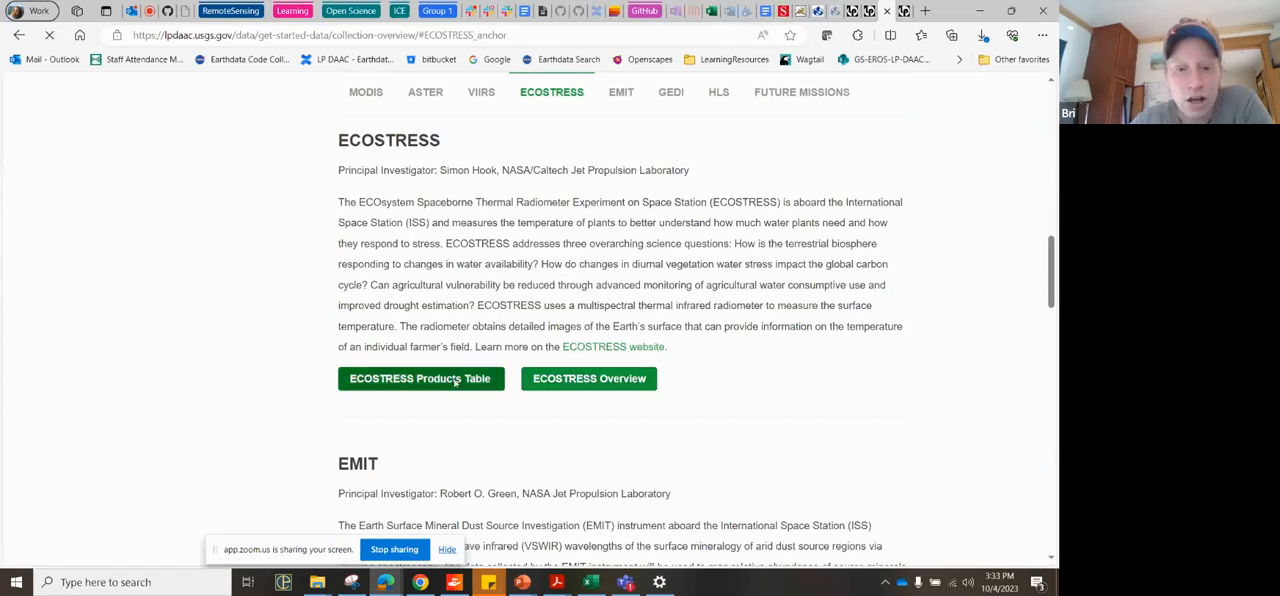
{"action": "scroll", "coordinate": [455, 380], "scroll_direction": "down", "scroll_amount": 2}
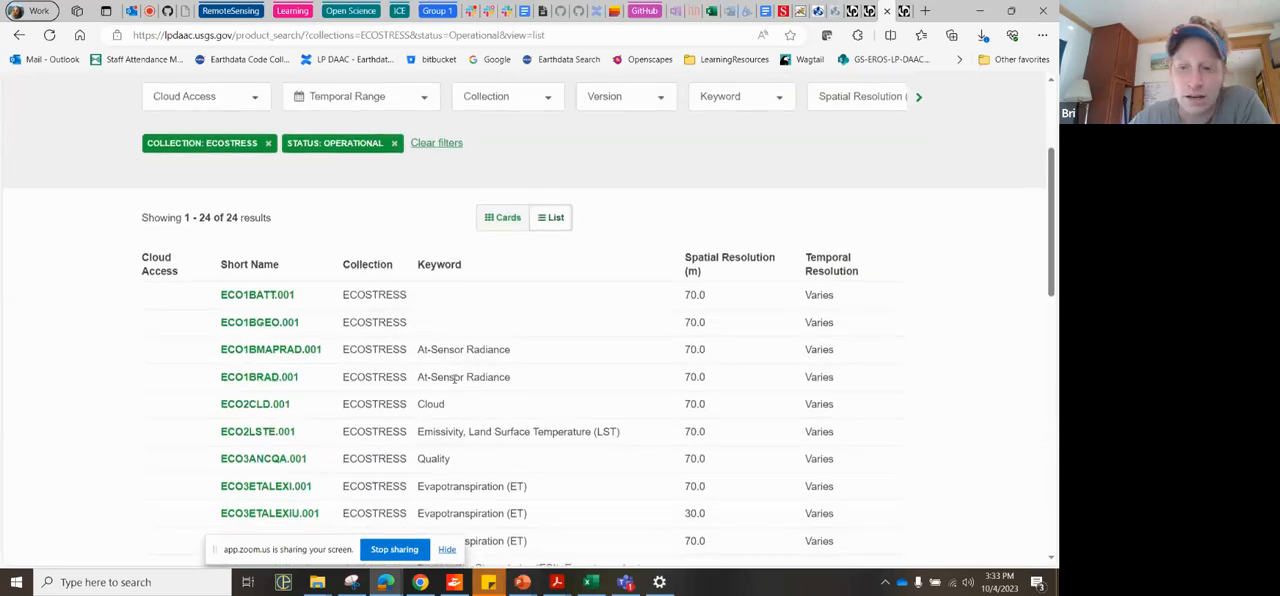
{"action": "scroll", "coordinate": [455, 378], "scroll_direction": "down", "scroll_amount": 5}
{"action": "scroll", "coordinate": [455, 384], "scroll_direction": "down", "scroll_amount": 2}
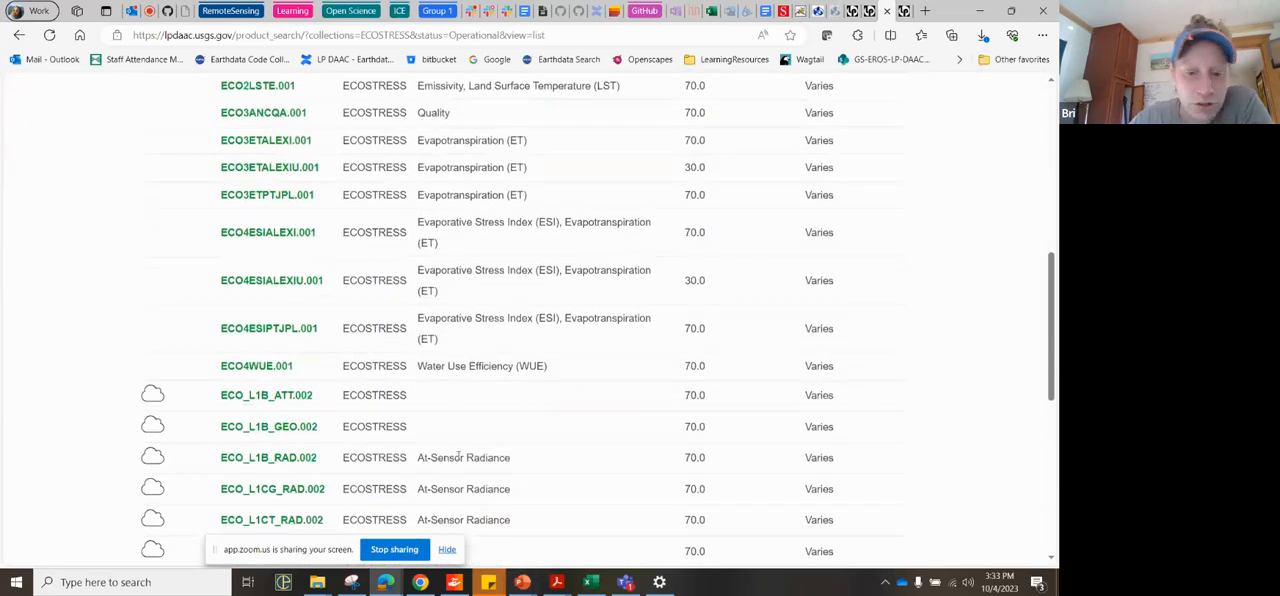
{"action": "scroll", "coordinate": [566, 478], "scroll_direction": "down", "scroll_amount": 4}
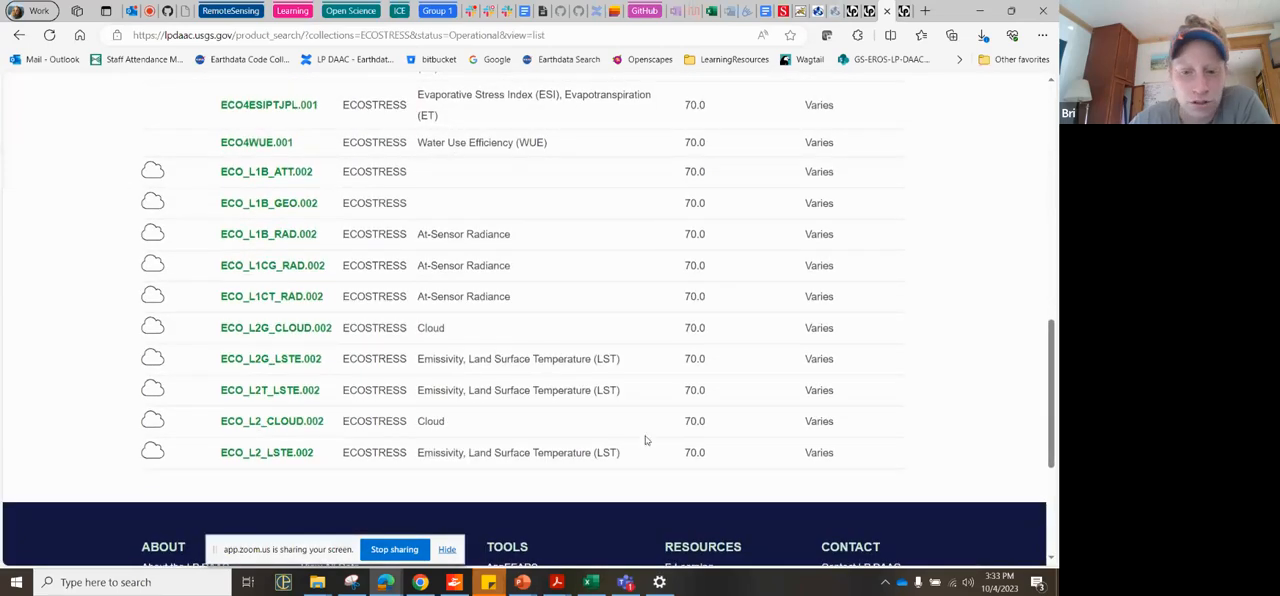
{"action": "scroll", "coordinate": [667, 411], "scroll_direction": "up", "scroll_amount": 4}
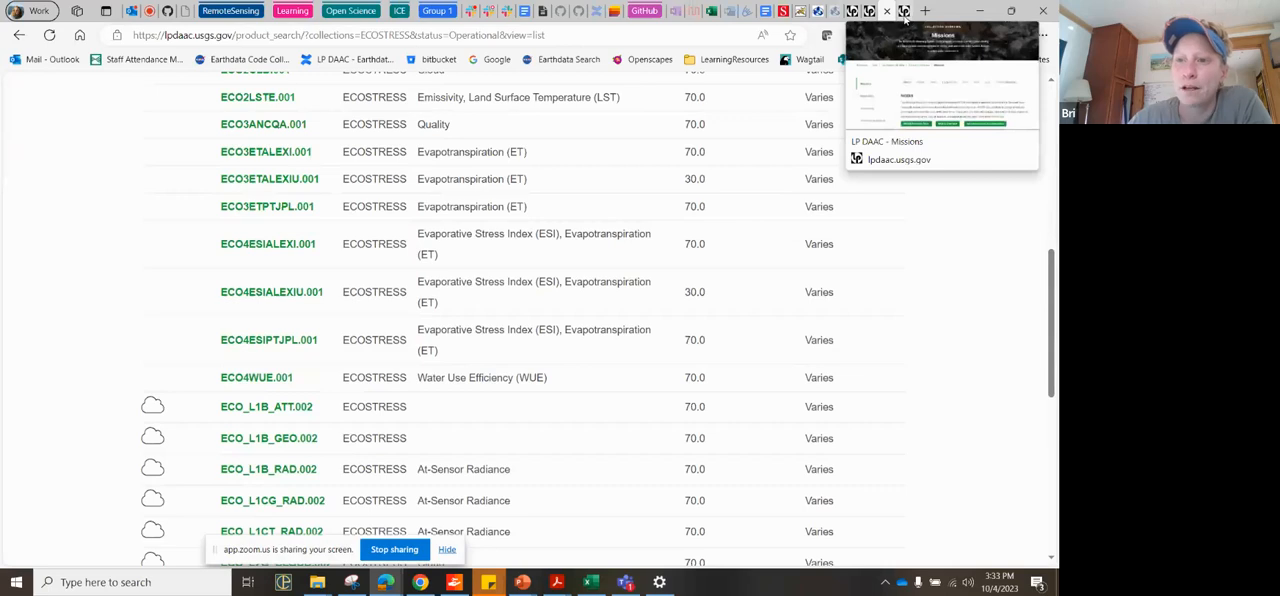
Step: Switch back to the AppEEARS products page and open the point sample extraction page
{"action": "left_click", "coordinate": [868, 12]}
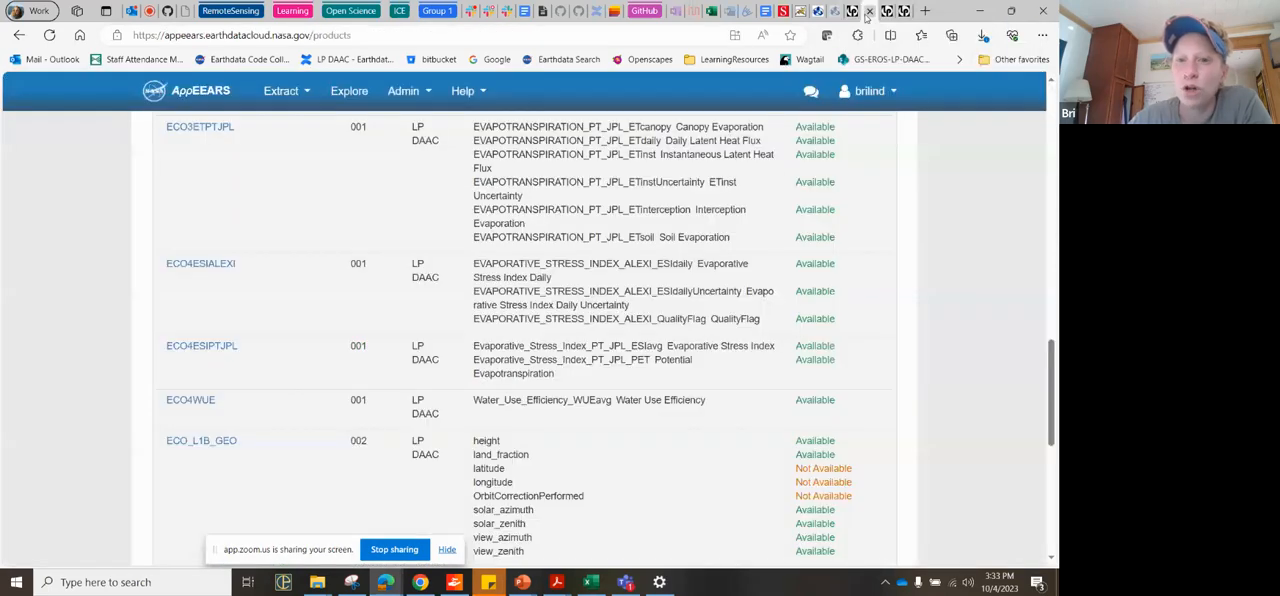
{"action": "scroll", "coordinate": [620, 300], "scroll_direction": "up", "scroll_amount": 6}
{"action": "left_click", "coordinate": [479, 94]}
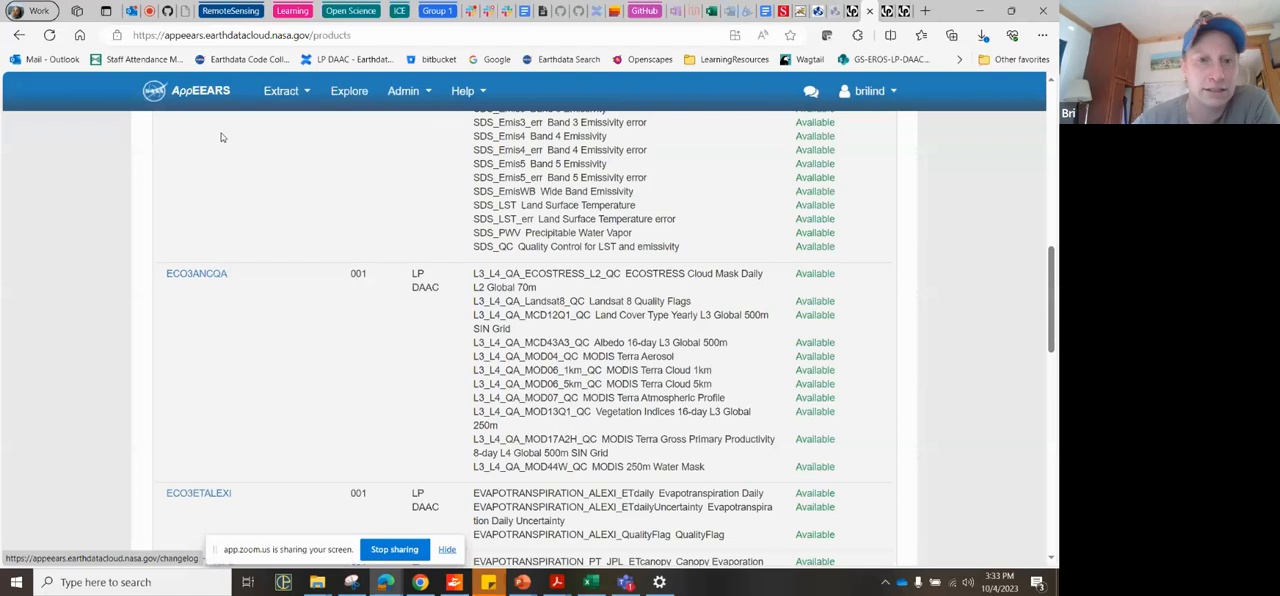
{"action": "scroll", "coordinate": [220, 209], "scroll_direction": "up", "scroll_amount": 10}
{"action": "scroll", "coordinate": [222, 212], "scroll_direction": "down", "scroll_amount": 1}
{"action": "left_click", "coordinate": [281, 113]}
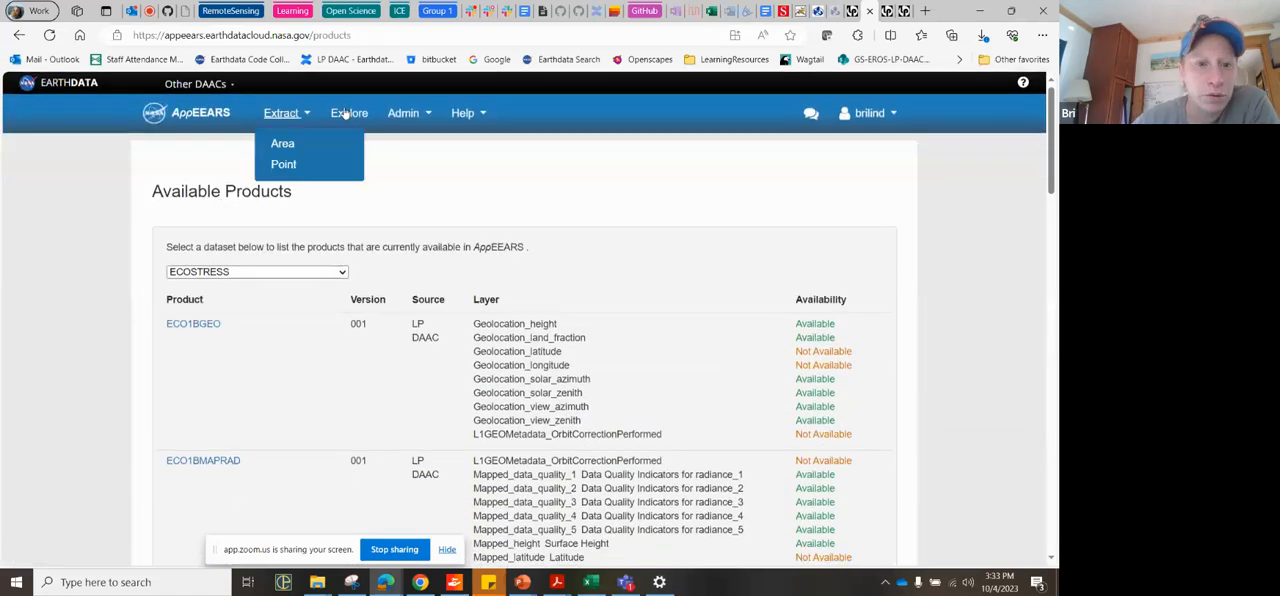
{"action": "left_click", "coordinate": [284, 165]}
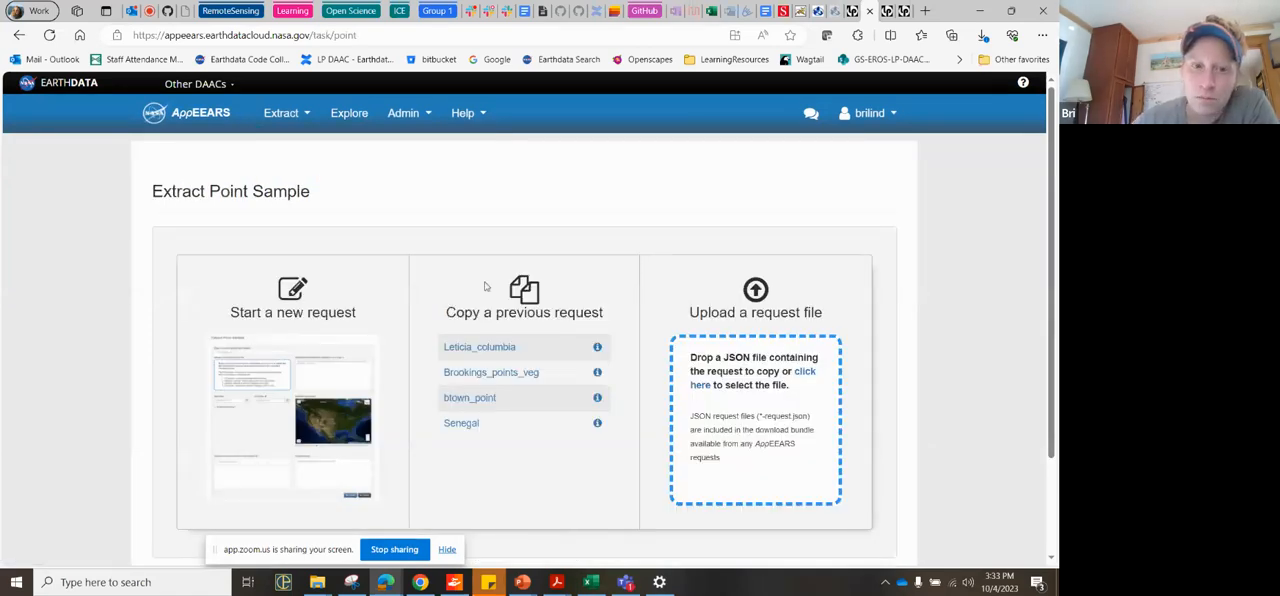
Step: Start a new point sample request and name it NH_phenoandtemp
{"action": "mouse_move", "coordinate": [290, 117]}
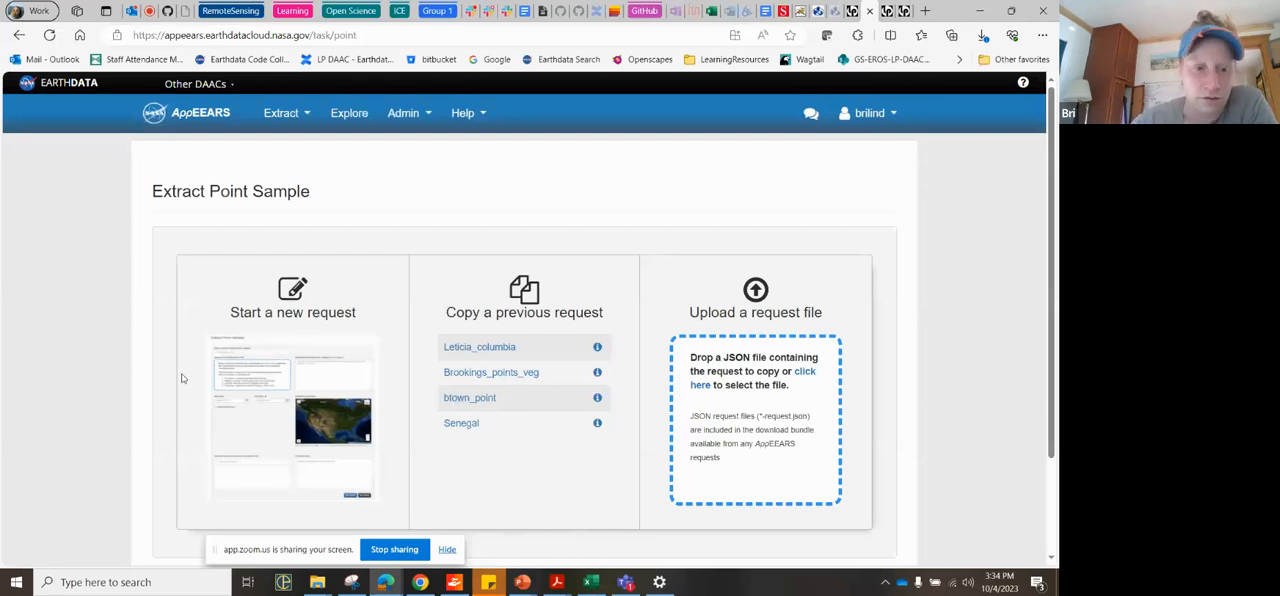
{"action": "left_click", "coordinate": [270, 416]}
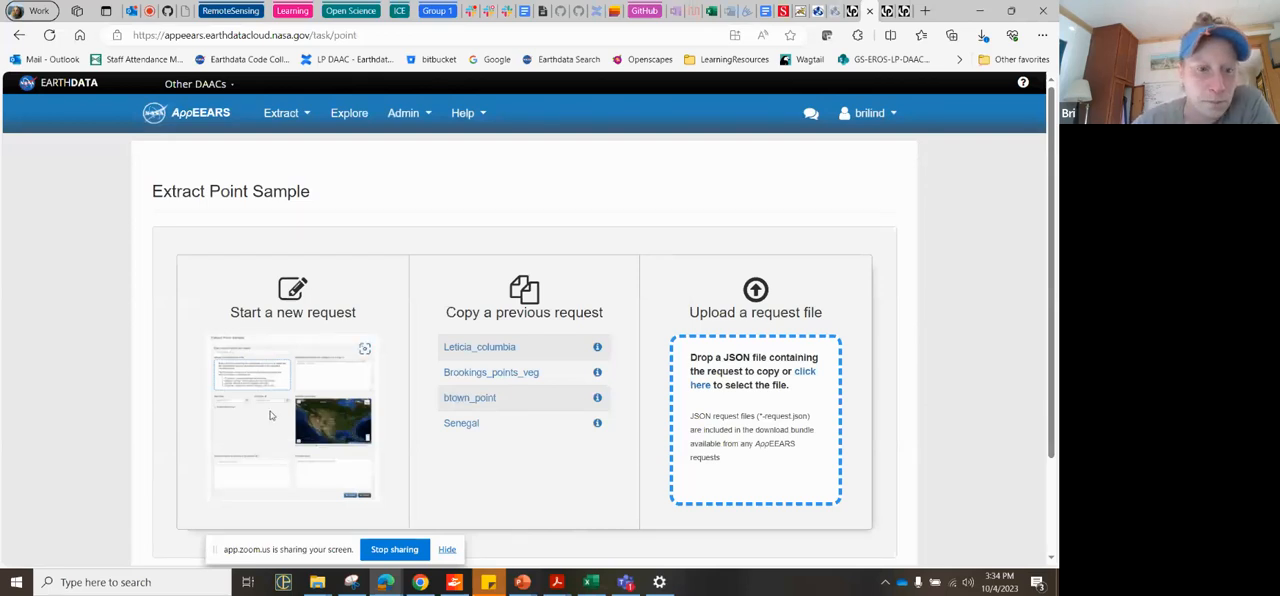
{"action": "scroll", "coordinate": [270, 413], "scroll_direction": "down", "scroll_amount": 1}
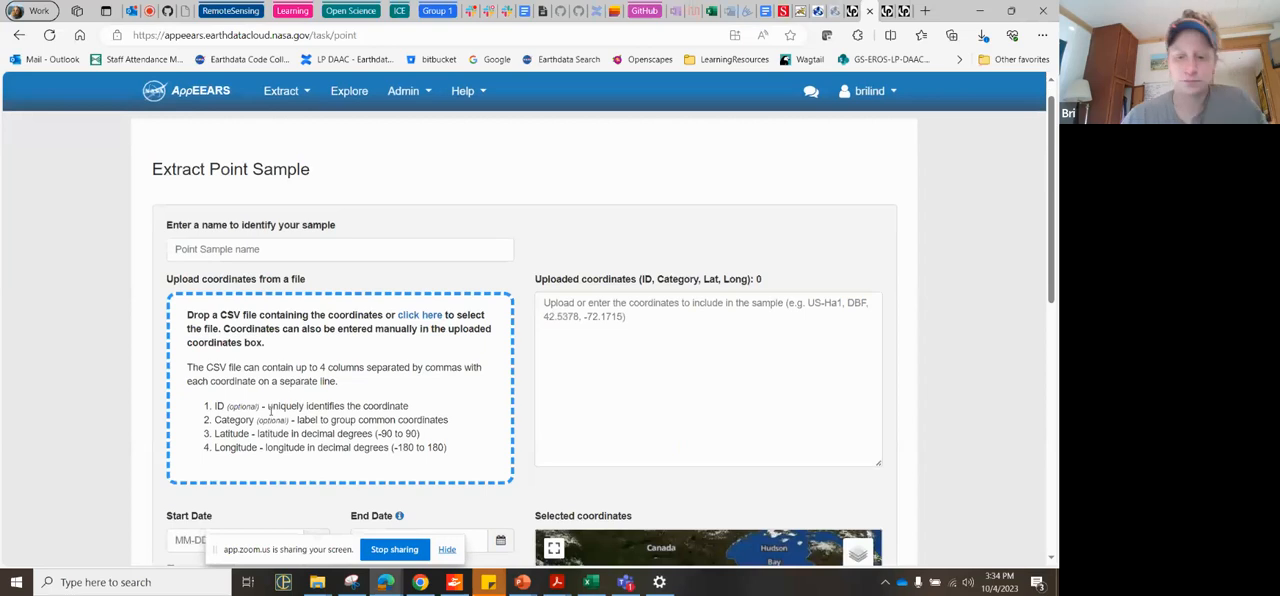
{"action": "key", "text": "ctrl+minus"}
{"action": "key", "text": "ctrl+minus"}
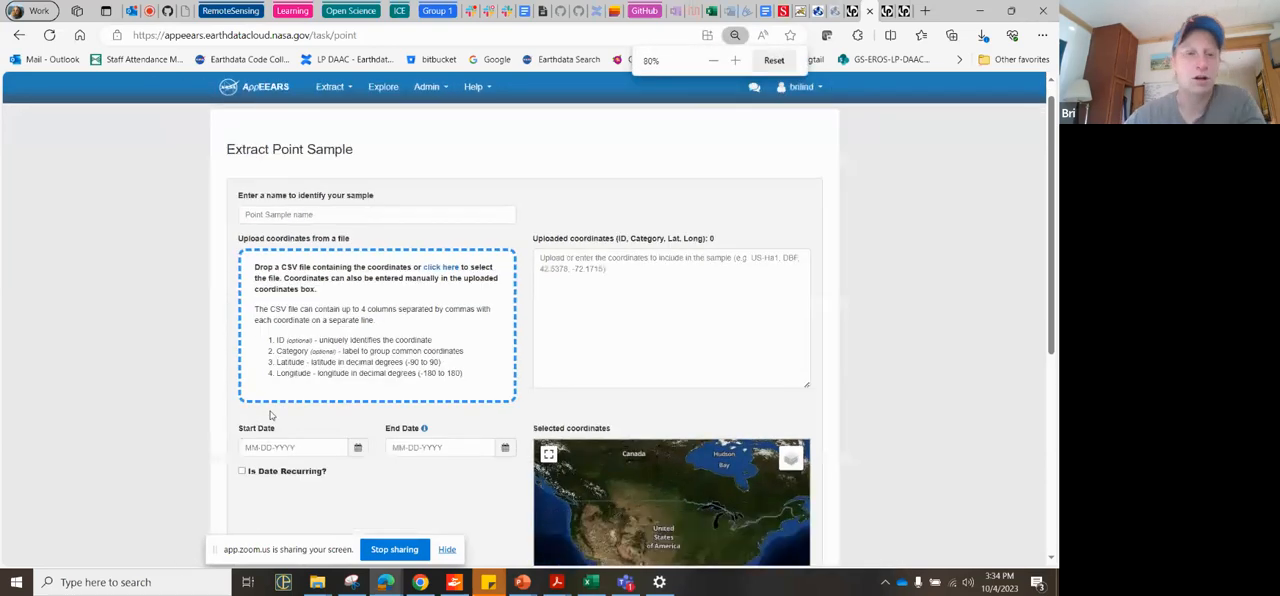
{"action": "left_click", "coordinate": [280, 219]}
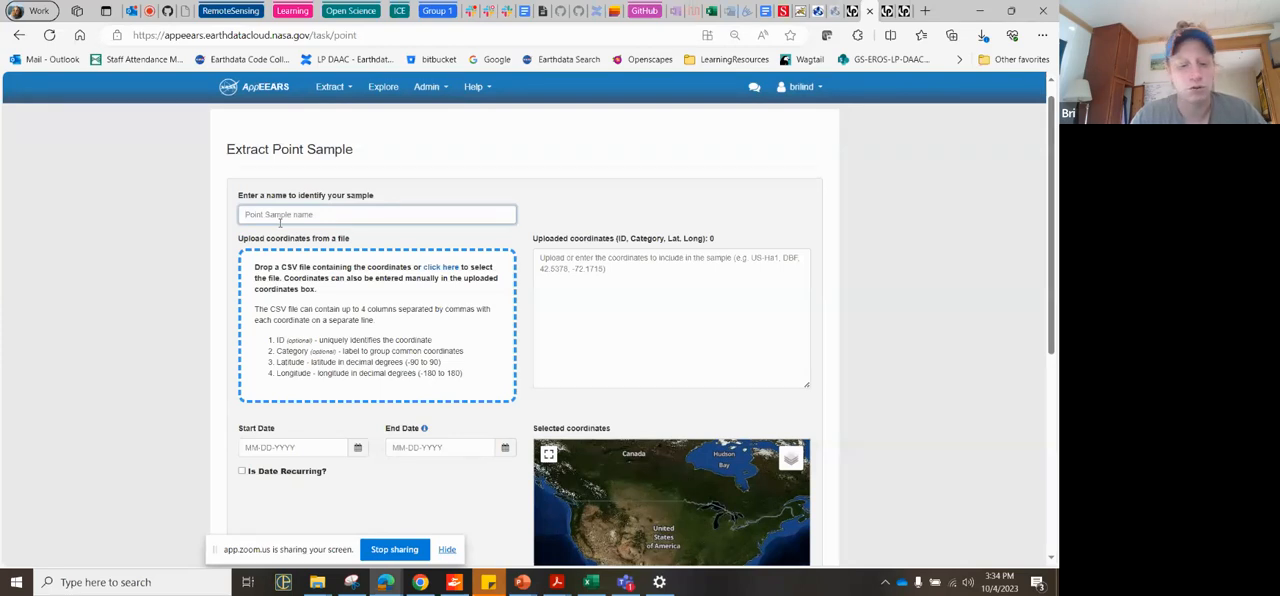
{"action": "type", "text": "NH_phenoandtemp"}
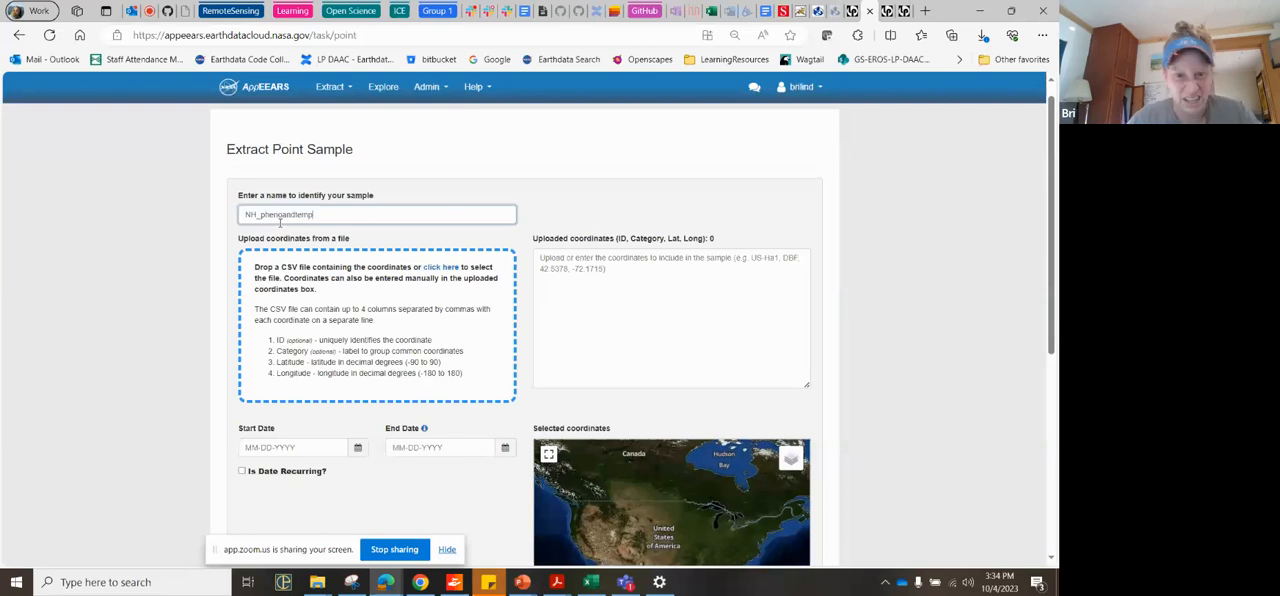
Step: Add seven sample coordinates to the request by placing markers on the map spread across New Hampshire
{"action": "scroll", "coordinate": [270, 307], "scroll_direction": "down", "scroll_amount": 1}
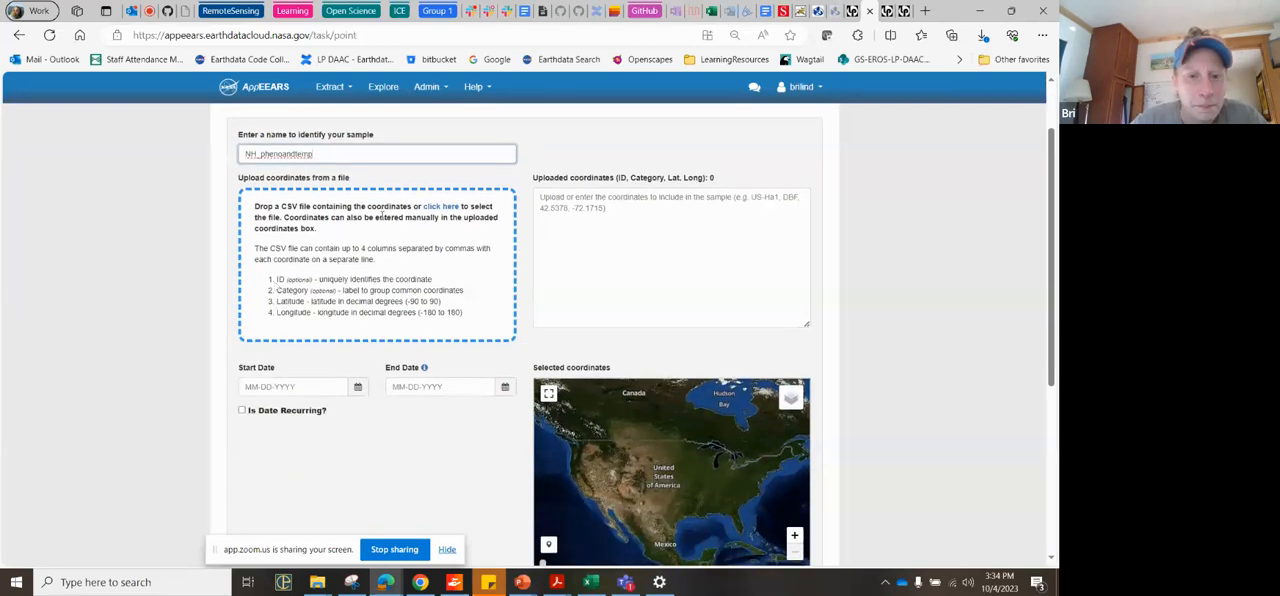
{"action": "left_click", "coordinate": [585, 215]}
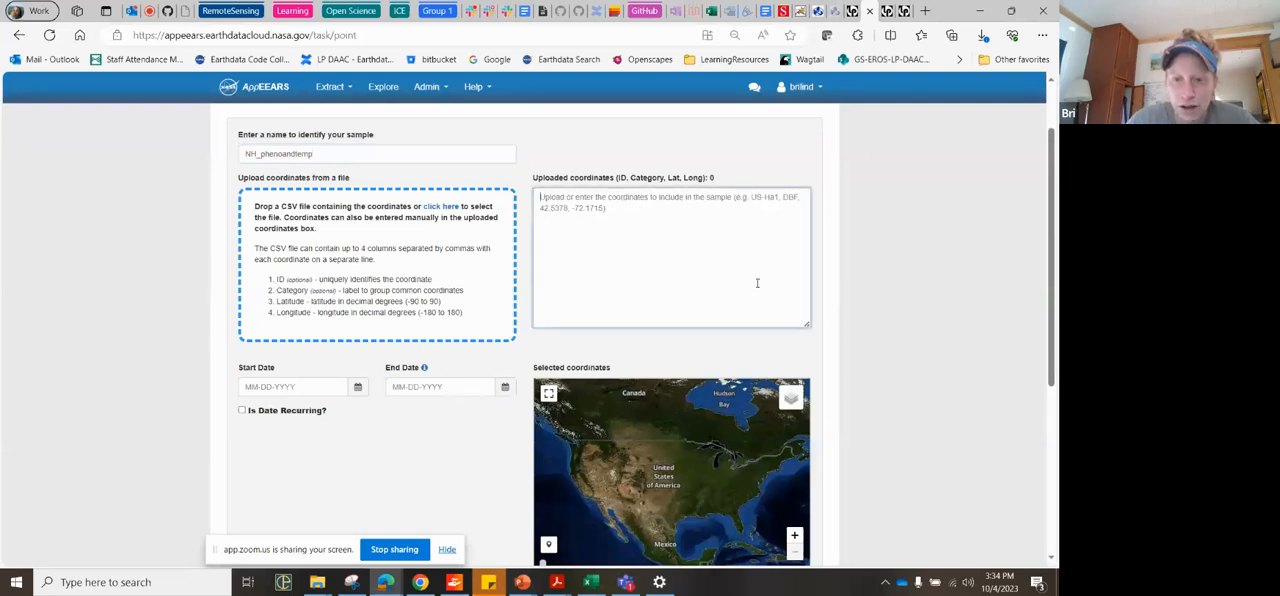
{"action": "left_click_drag", "start_coordinate": [728, 497], "coordinate": [693, 455]}
{"action": "scroll", "coordinate": [693, 455], "scroll_direction": "up", "scroll_amount": 1}
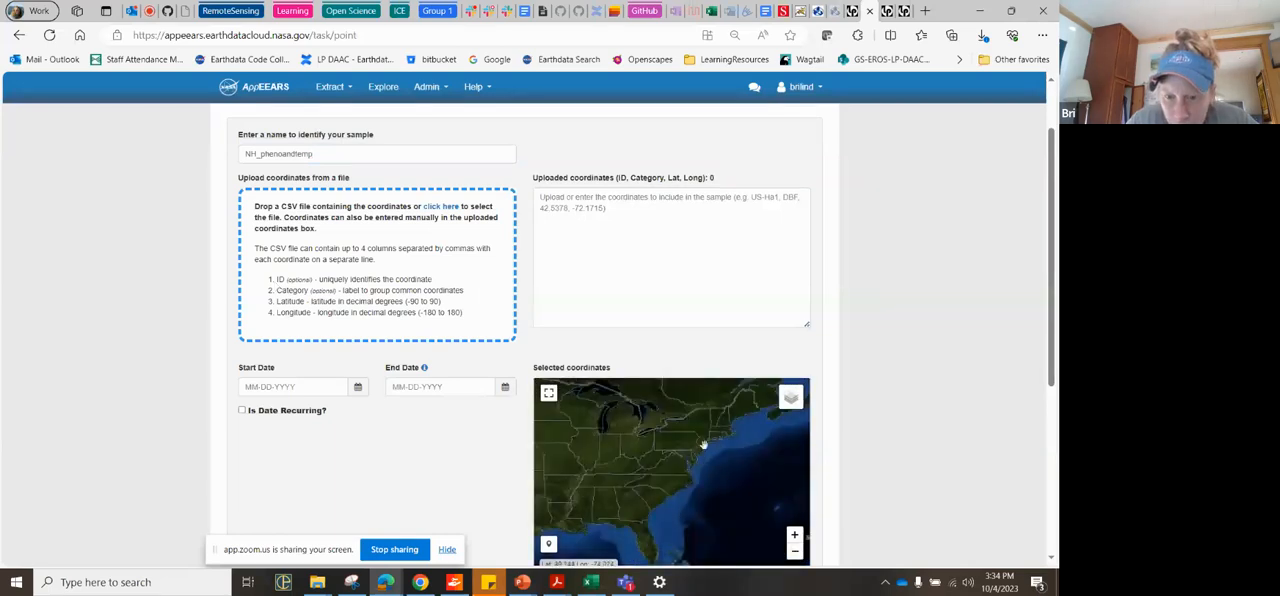
{"action": "scroll", "coordinate": [719, 437], "scroll_direction": "up", "scroll_amount": 1}
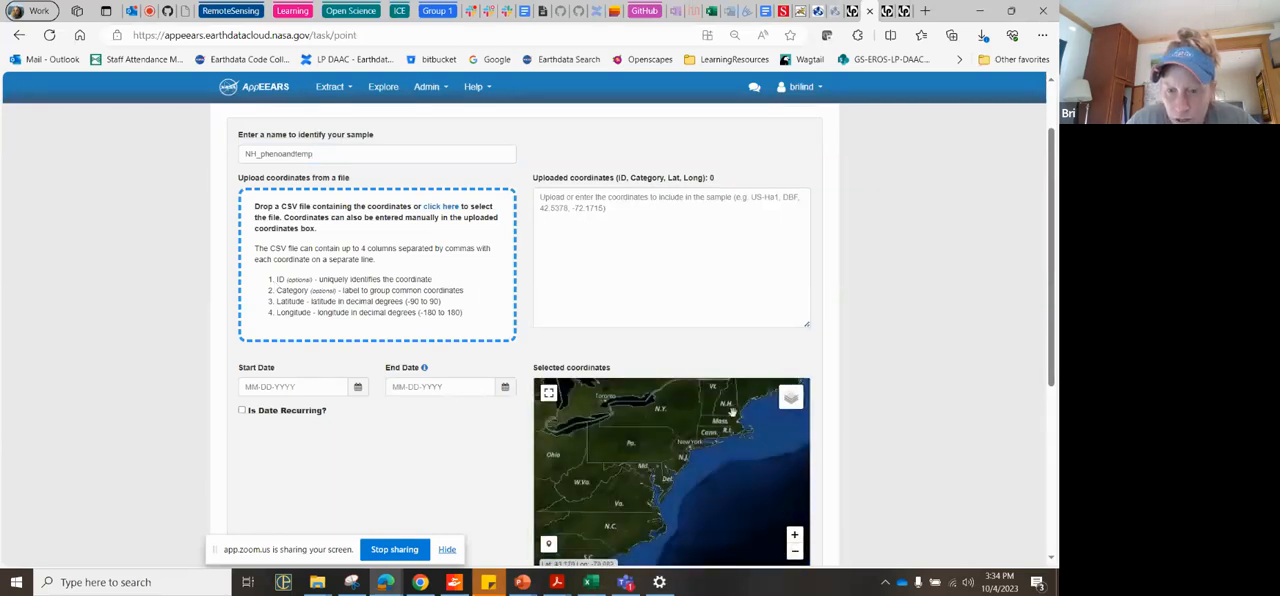
{"action": "left_click_drag", "start_coordinate": [715, 416], "coordinate": [684, 465]}
{"action": "scroll", "coordinate": [688, 470], "scroll_direction": "up", "scroll_amount": 1}
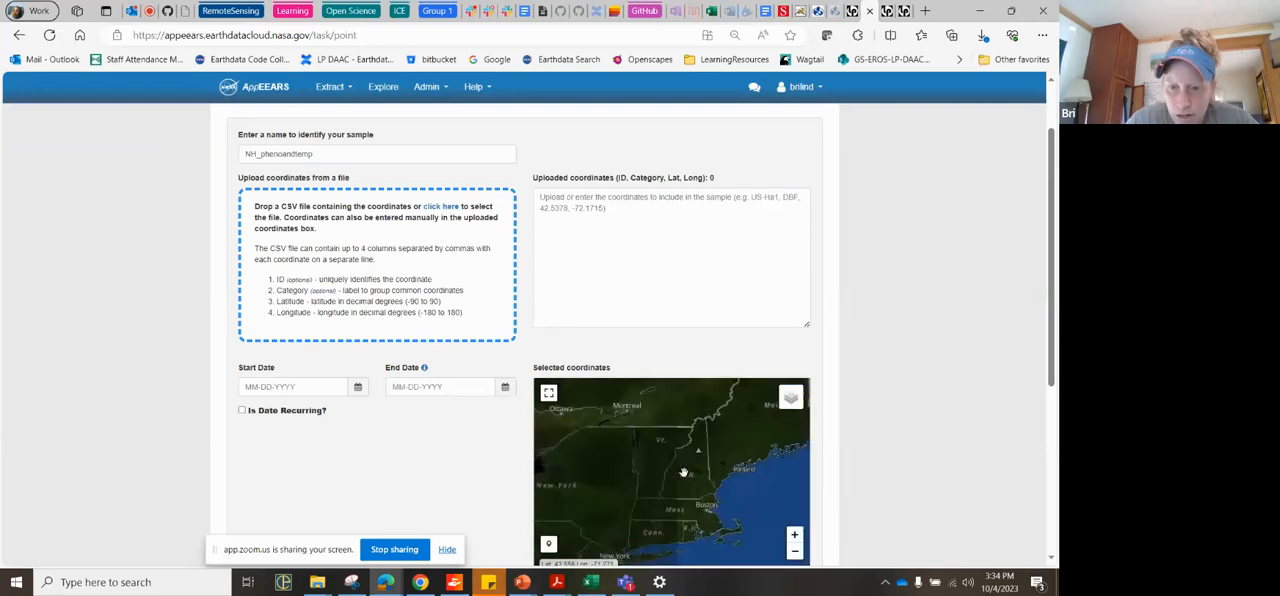
{"action": "scroll", "coordinate": [693, 476], "scroll_direction": "up", "scroll_amount": 1}
{"action": "scroll", "coordinate": [990, 443], "scroll_direction": "down", "scroll_amount": 1}
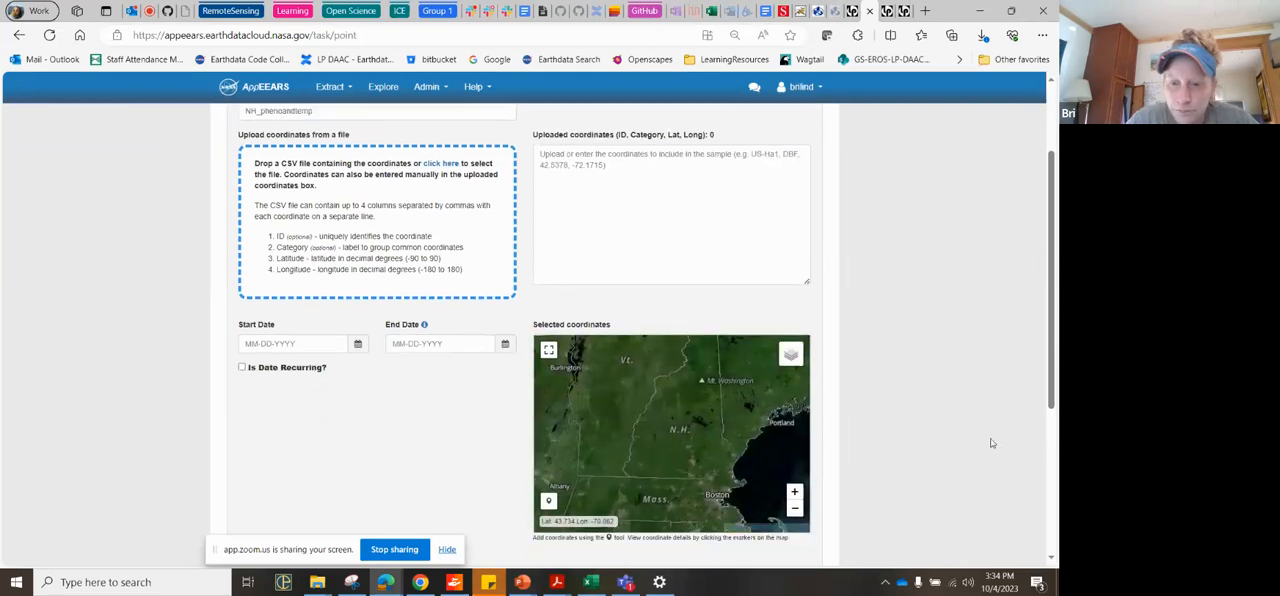
{"action": "left_click", "coordinate": [549, 444]}
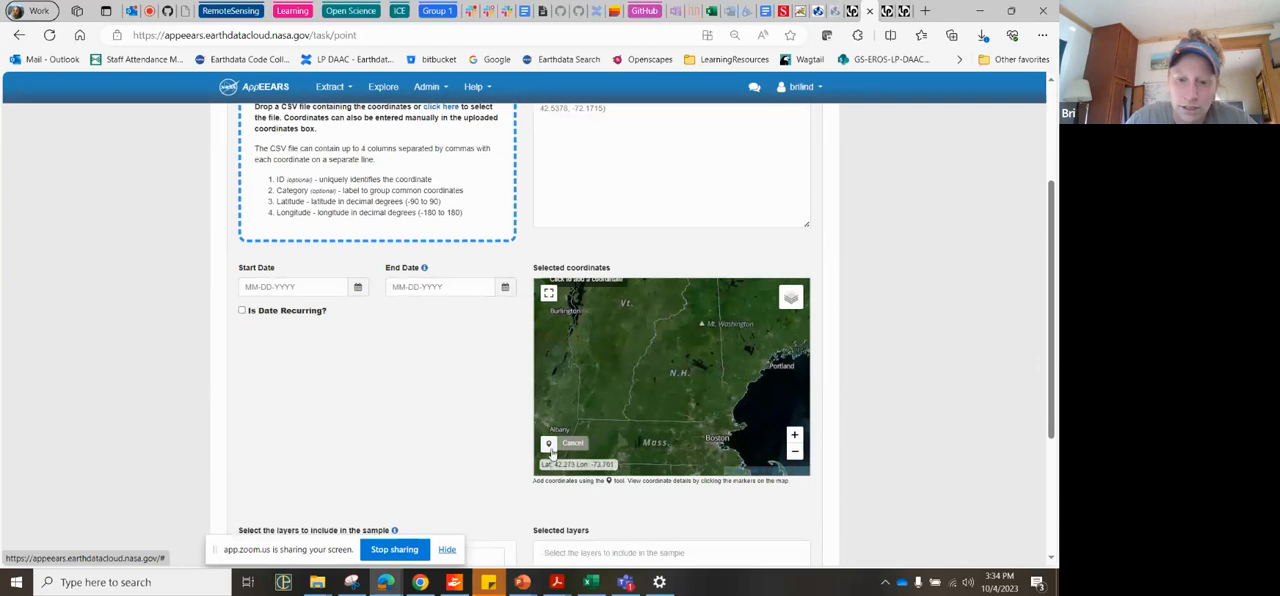
{"action": "left_click", "coordinate": [663, 407]}
{"action": "left_click", "coordinate": [660, 358]}
{"action": "left_click", "coordinate": [695, 345]}
{"action": "left_click", "coordinate": [706, 292]}
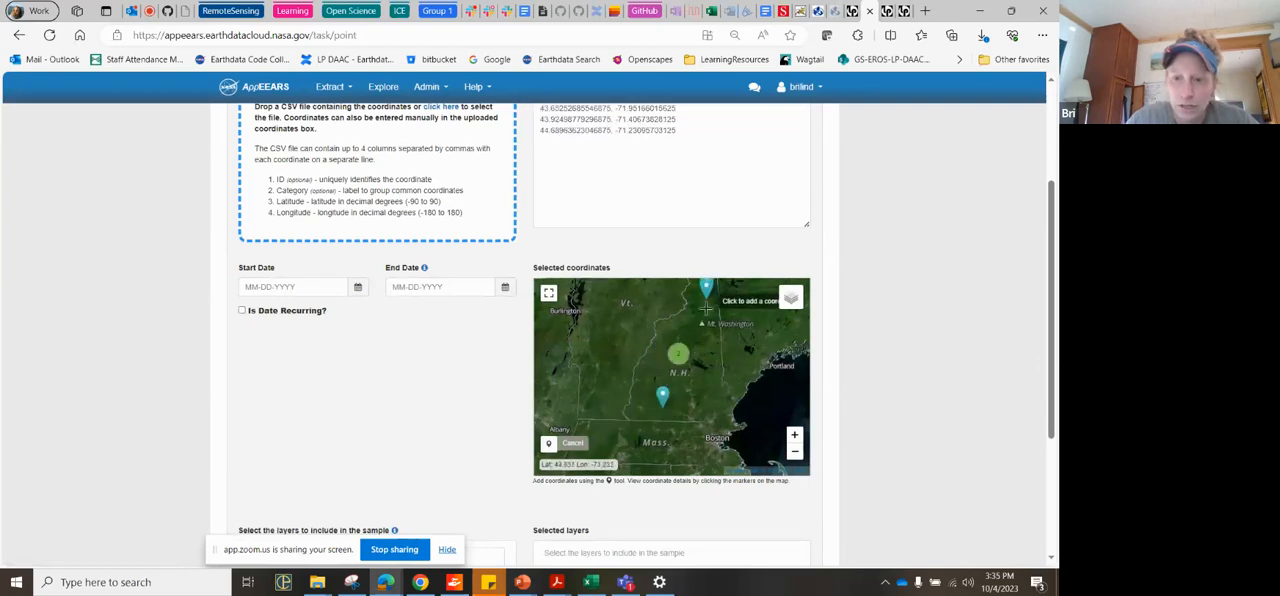
{"action": "left_click", "coordinate": [720, 395]}
{"action": "left_click", "coordinate": [718, 392]}
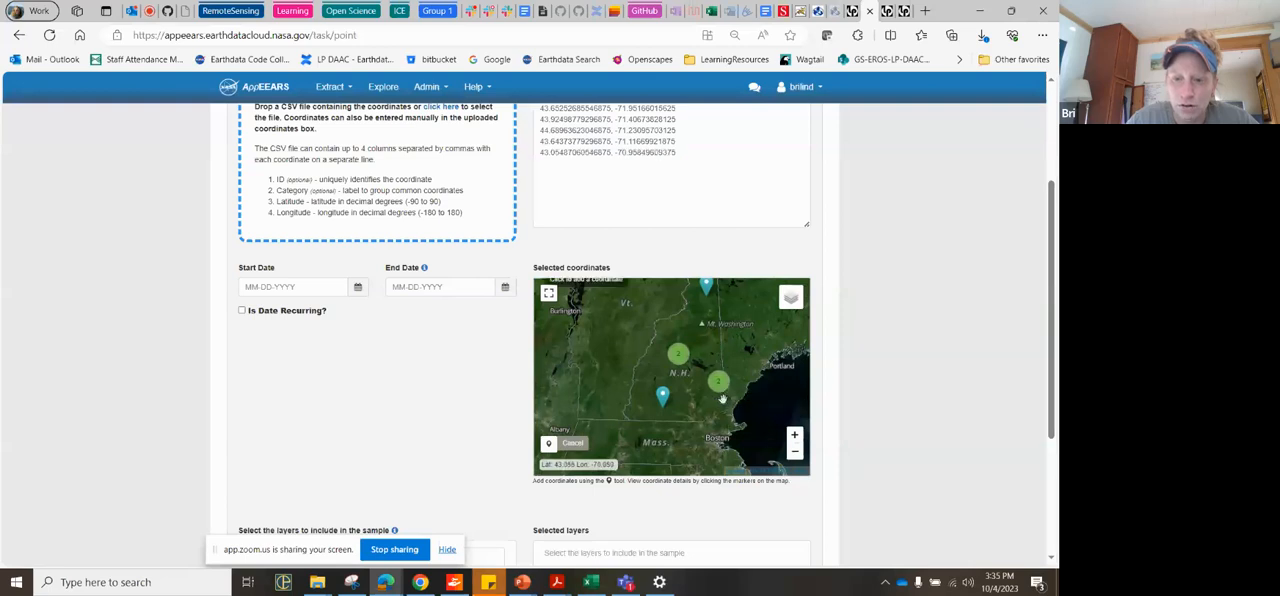
{"action": "left_click", "coordinate": [700, 405]}
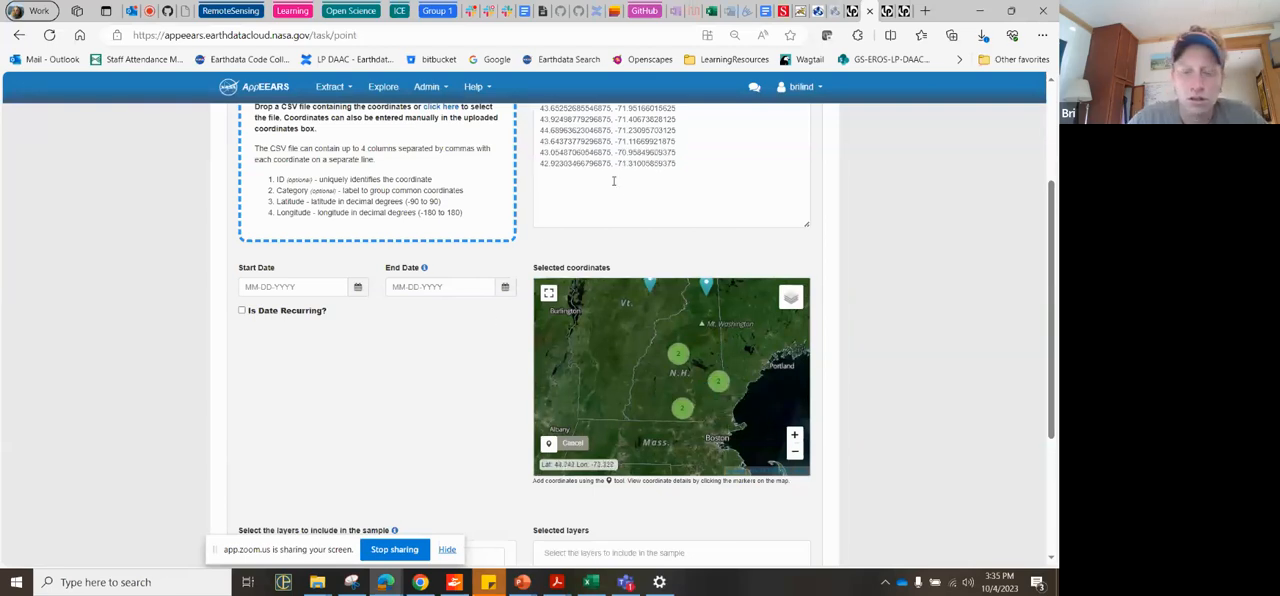
Step: Prefix the seven uploaded coordinate lines, in order, with the IDs blue, green, blue, blue, green, blue and blue, each followed by a comma
{"action": "scroll", "coordinate": [620, 201], "scroll_direction": "up", "scroll_amount": 1}
{"action": "scroll", "coordinate": [620, 201], "scroll_direction": "up", "scroll_amount": 2}
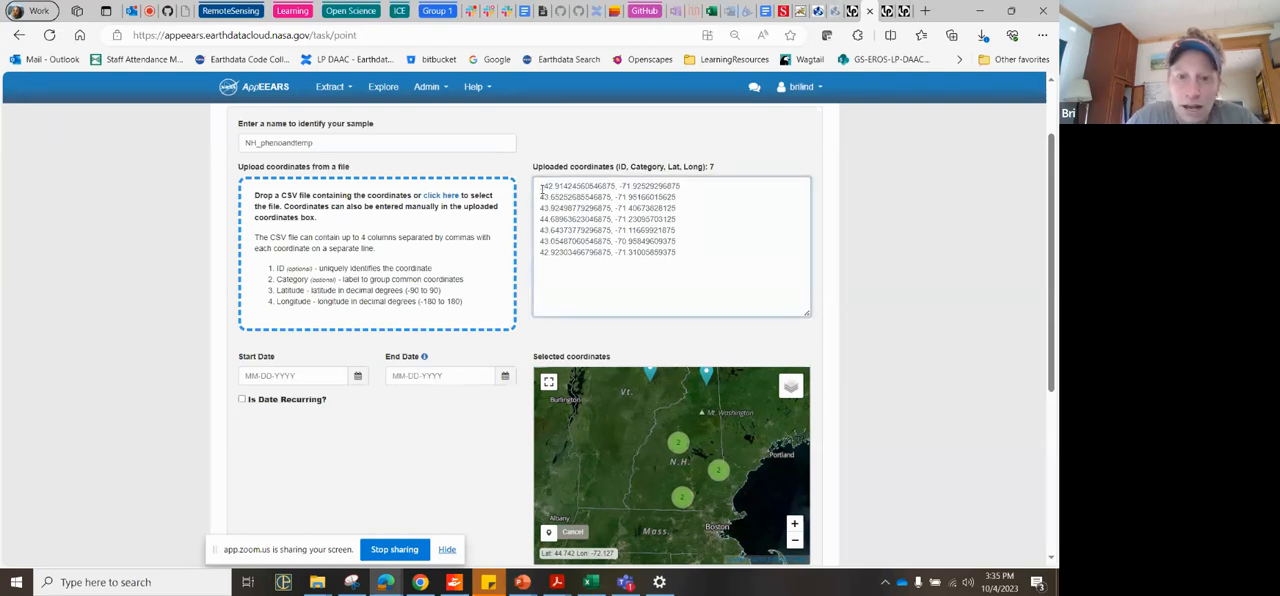
{"action": "type", "text": "Blue, "}
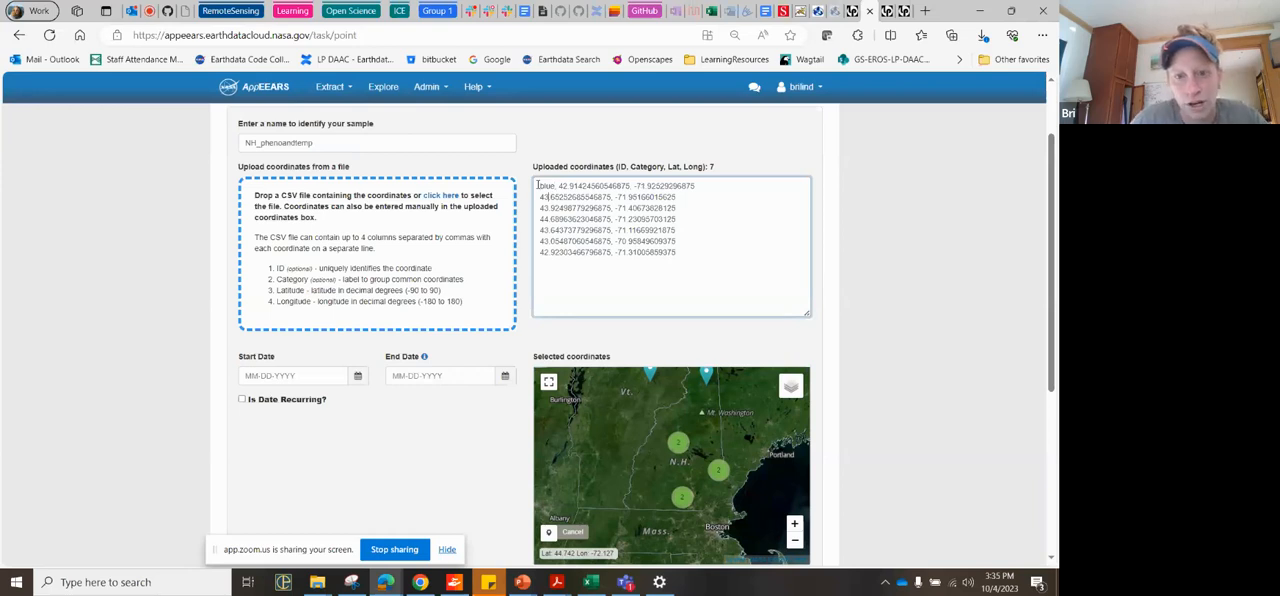
{"action": "type", "text": "green"}
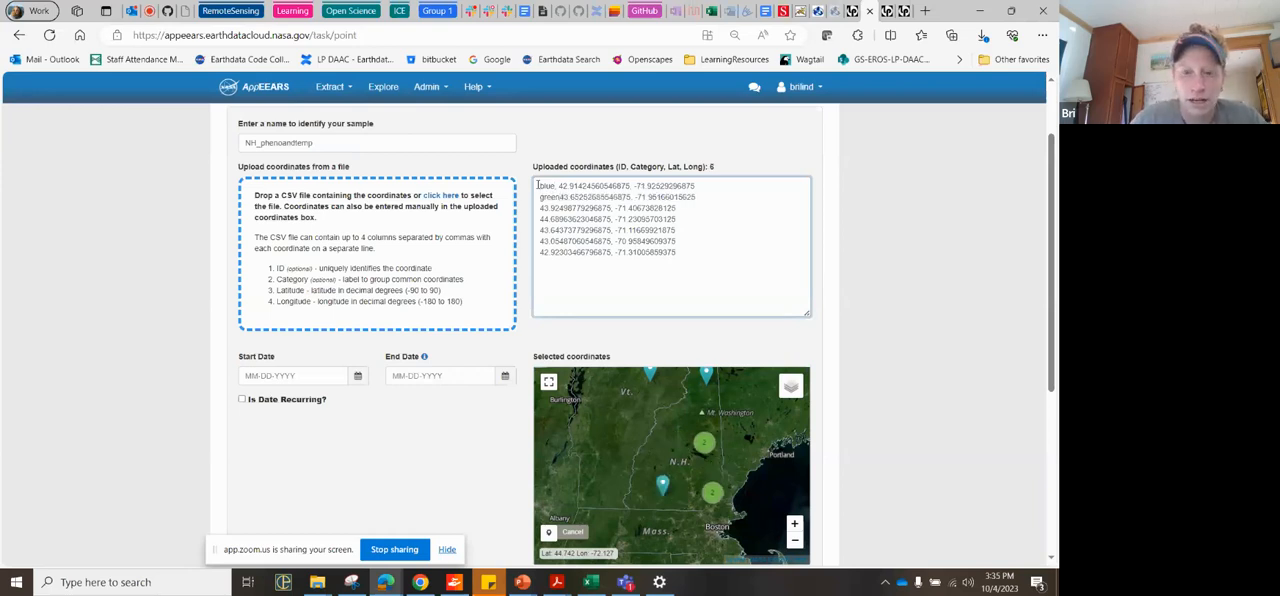
{"action": "type", "text": ", "}
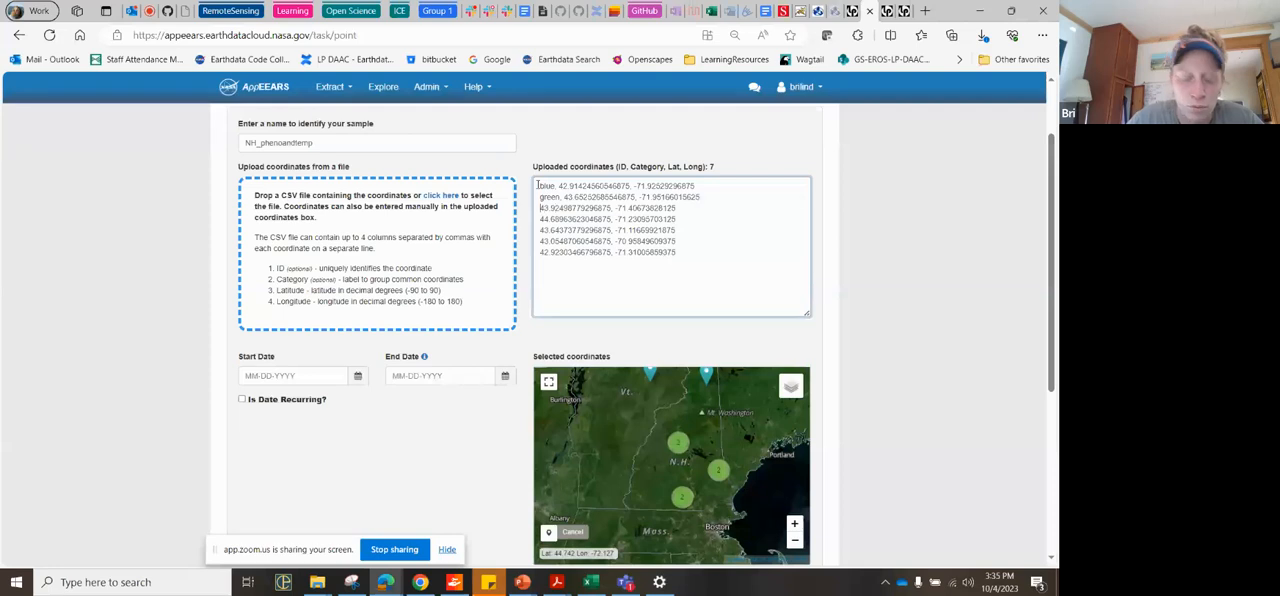
{"action": "type", "text": "blue, "}
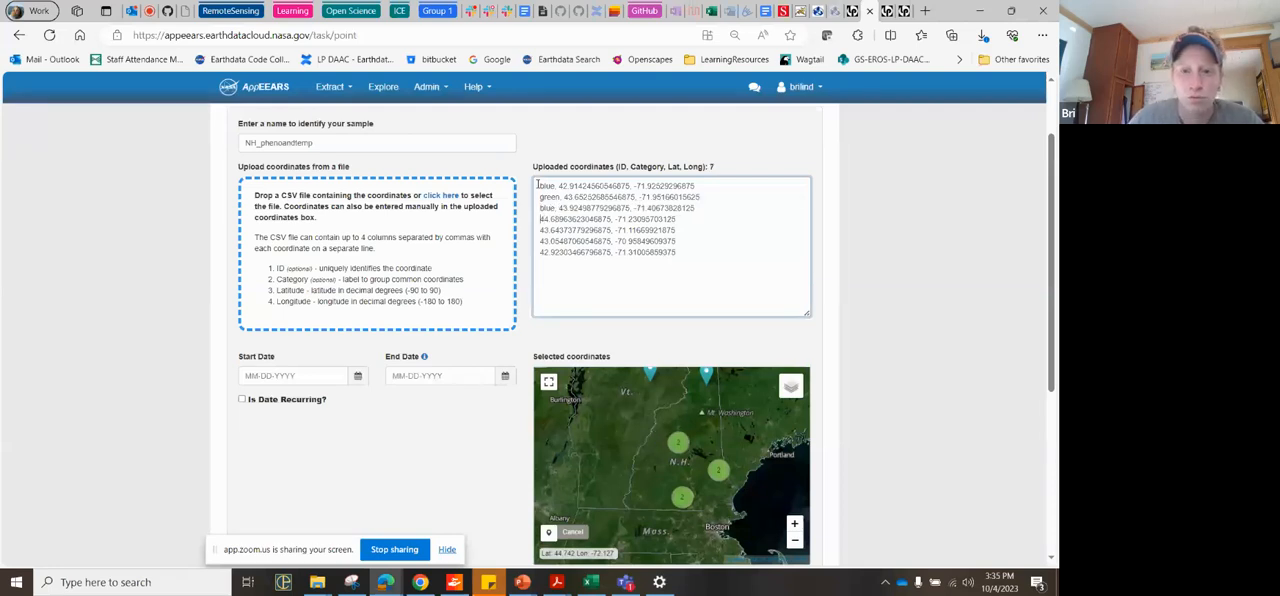
{"action": "type", "text": "blue, "}
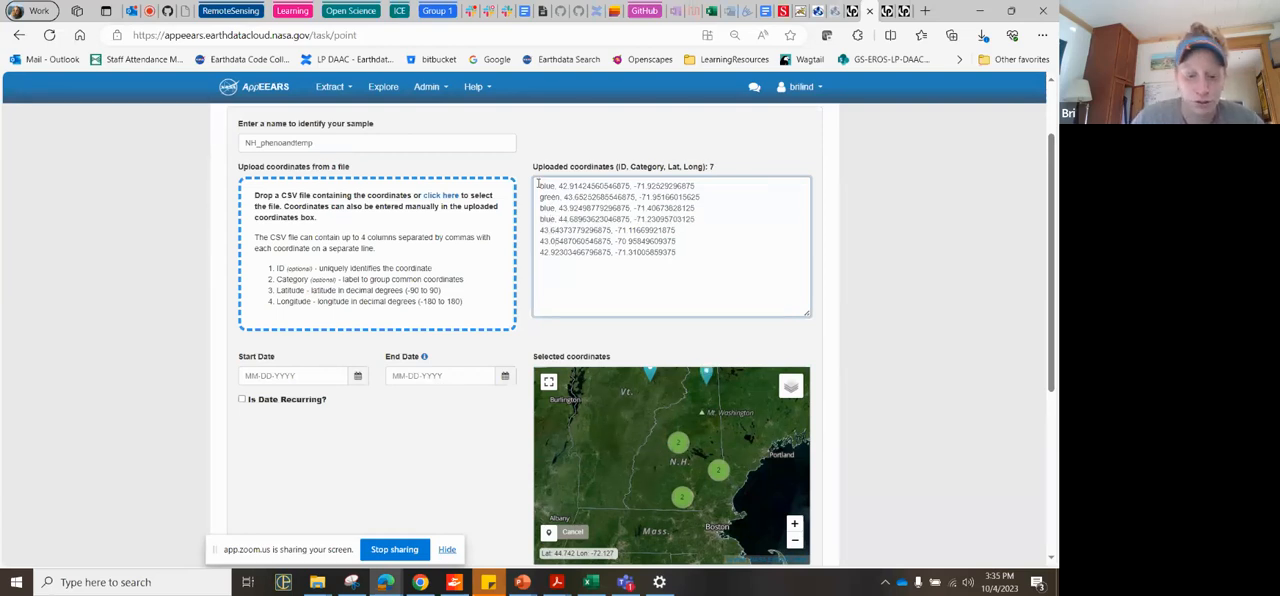
{"action": "type", "text": "green, "}
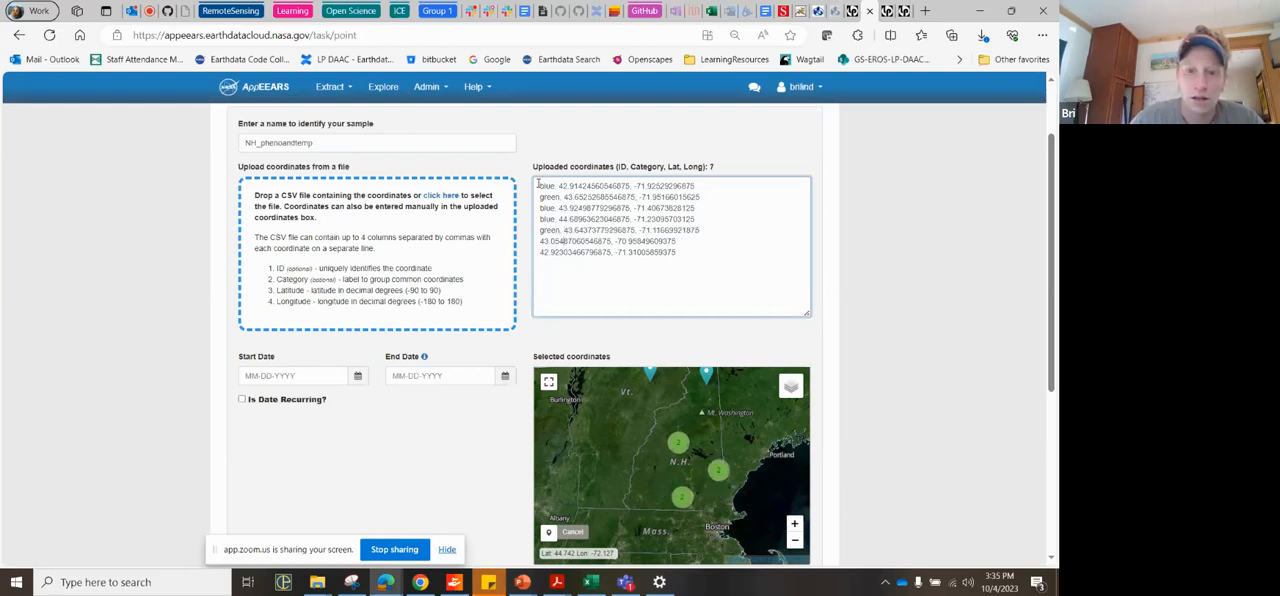
{"action": "type", "text": "blue, "}
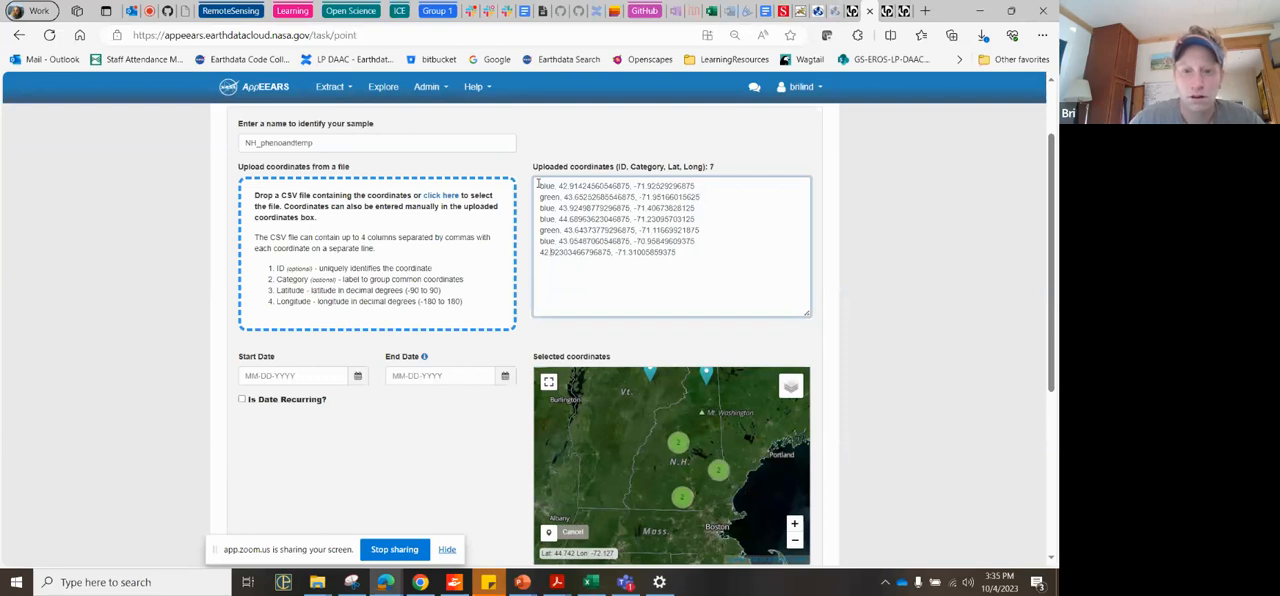
{"action": "type", "text": "blue,"}
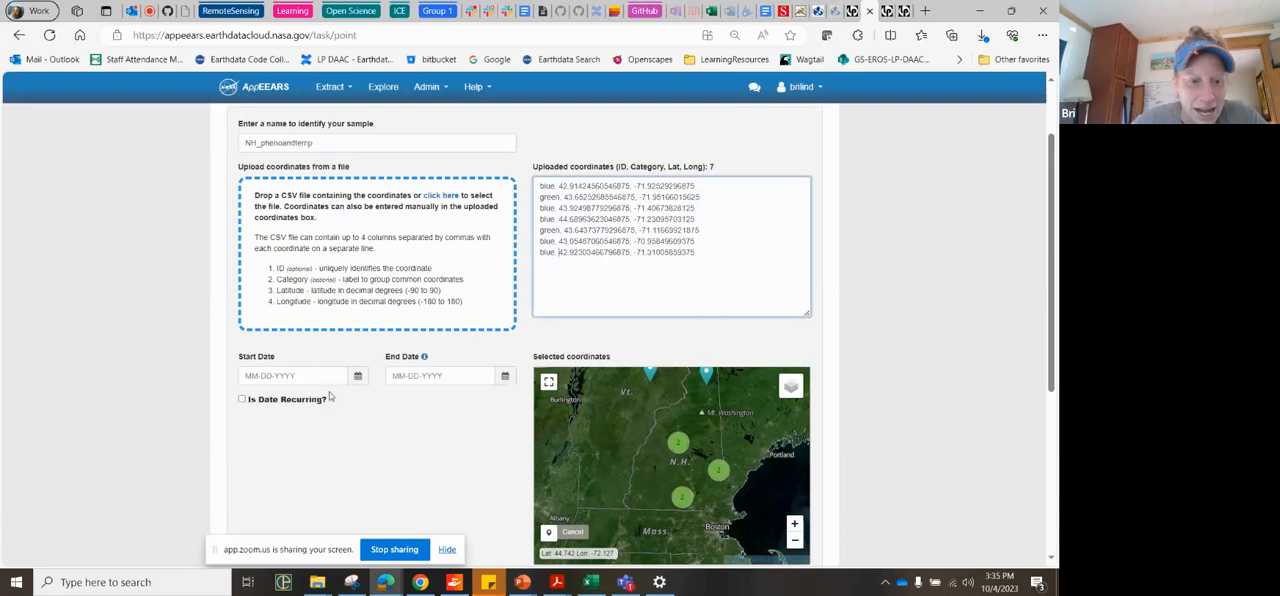
Step: Set the sample's start date to 01-01-2017 and its end date to 10-04-2023
{"action": "left_click", "coordinate": [301, 376]}
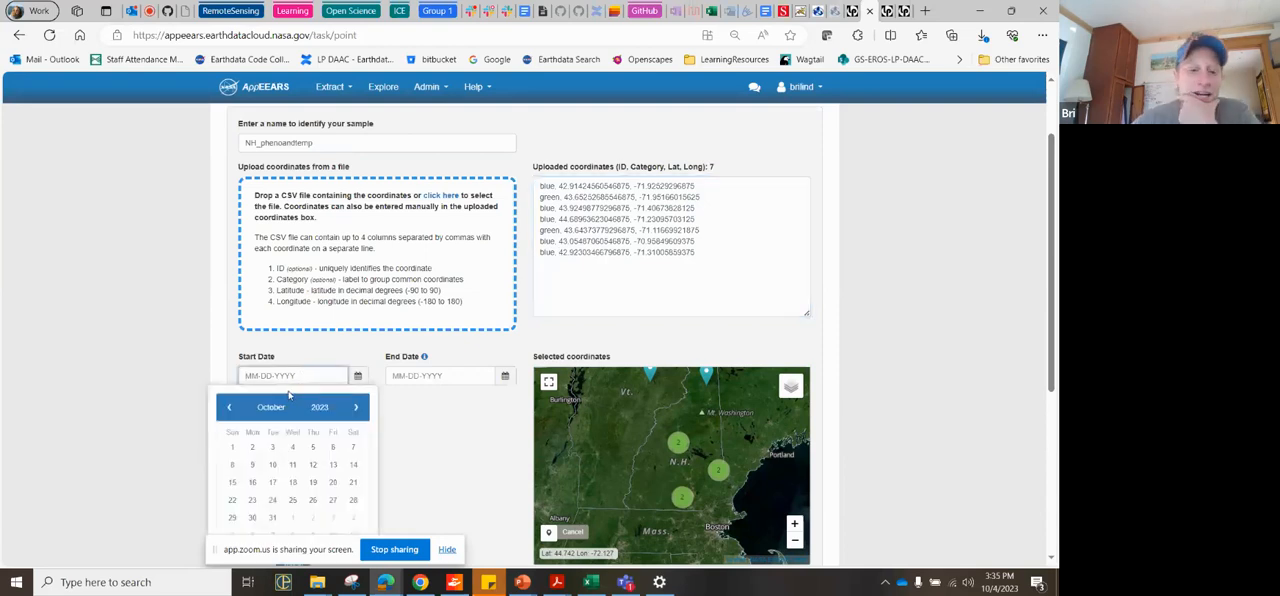
{"action": "scroll", "coordinate": [289, 395], "scroll_direction": "down", "scroll_amount": 2}
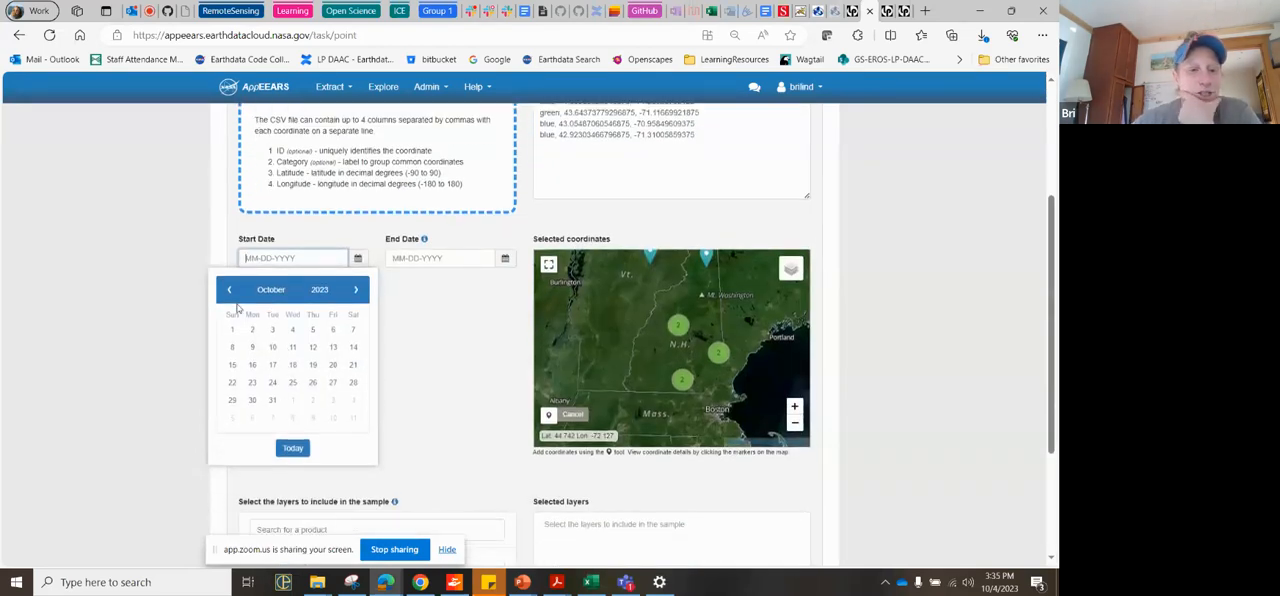
{"action": "left_click", "coordinate": [320, 290]}
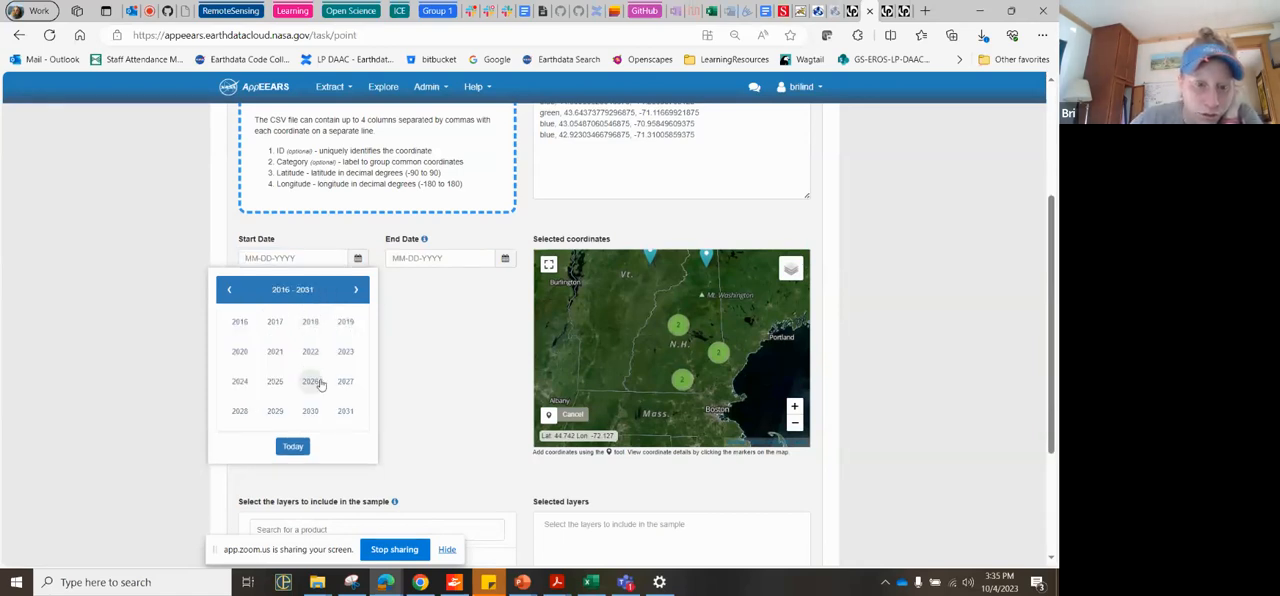
{"action": "left_click", "coordinate": [276, 323]}
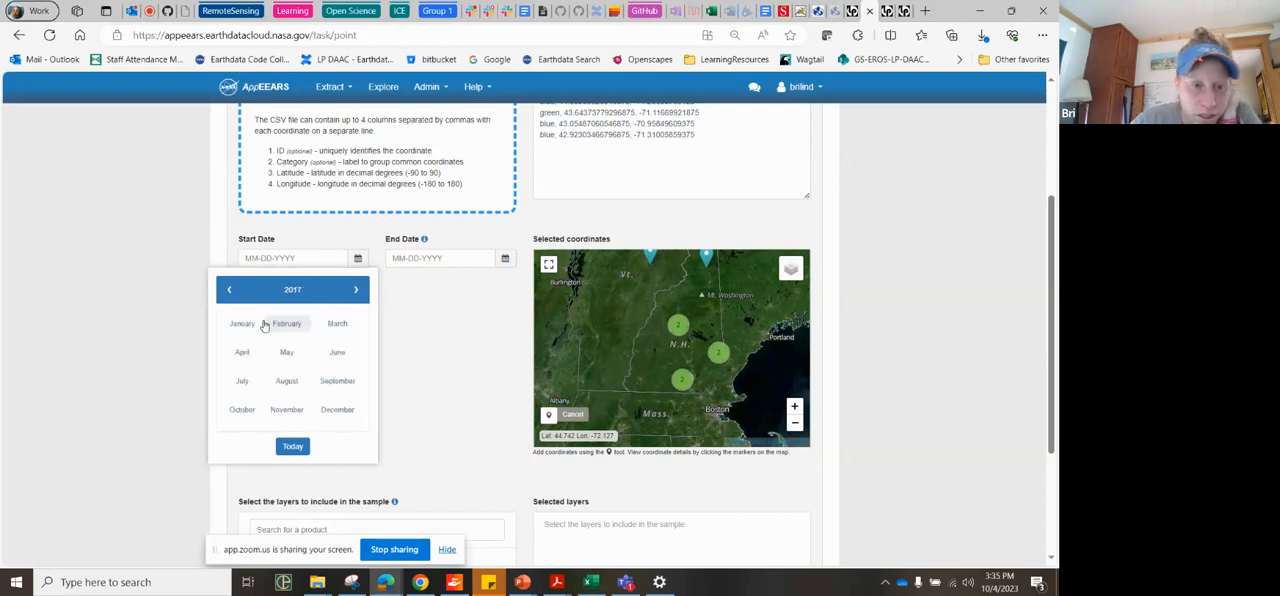
{"action": "left_click", "coordinate": [246, 326]}
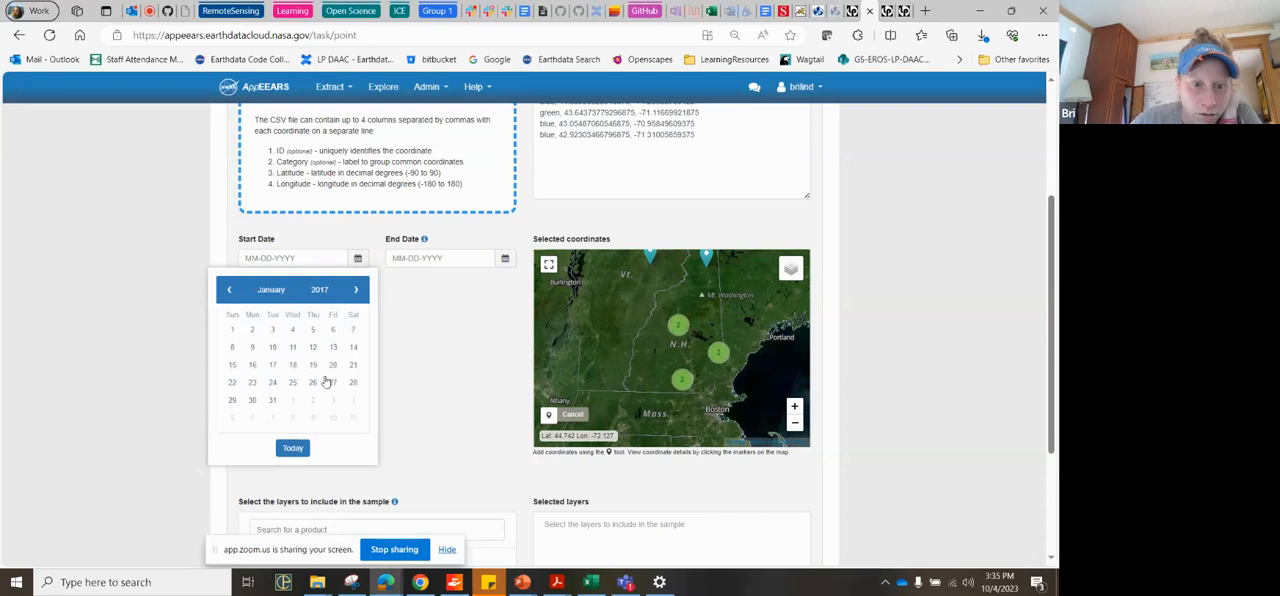
{"action": "left_click", "coordinate": [237, 329]}
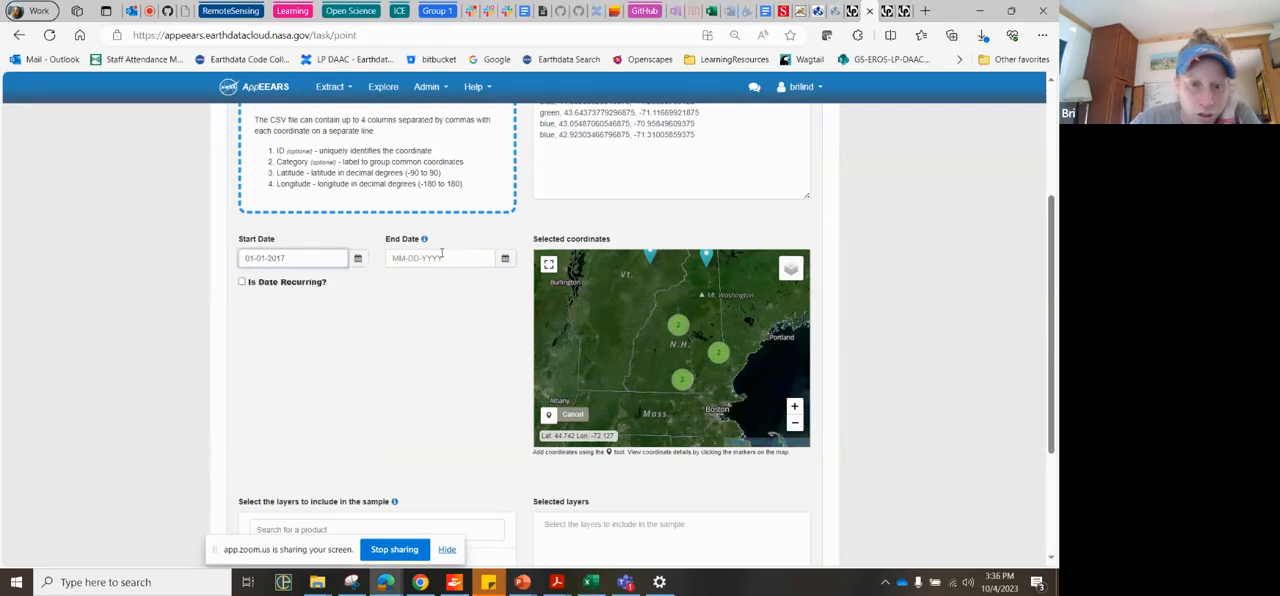
{"action": "left_click", "coordinate": [441, 259]}
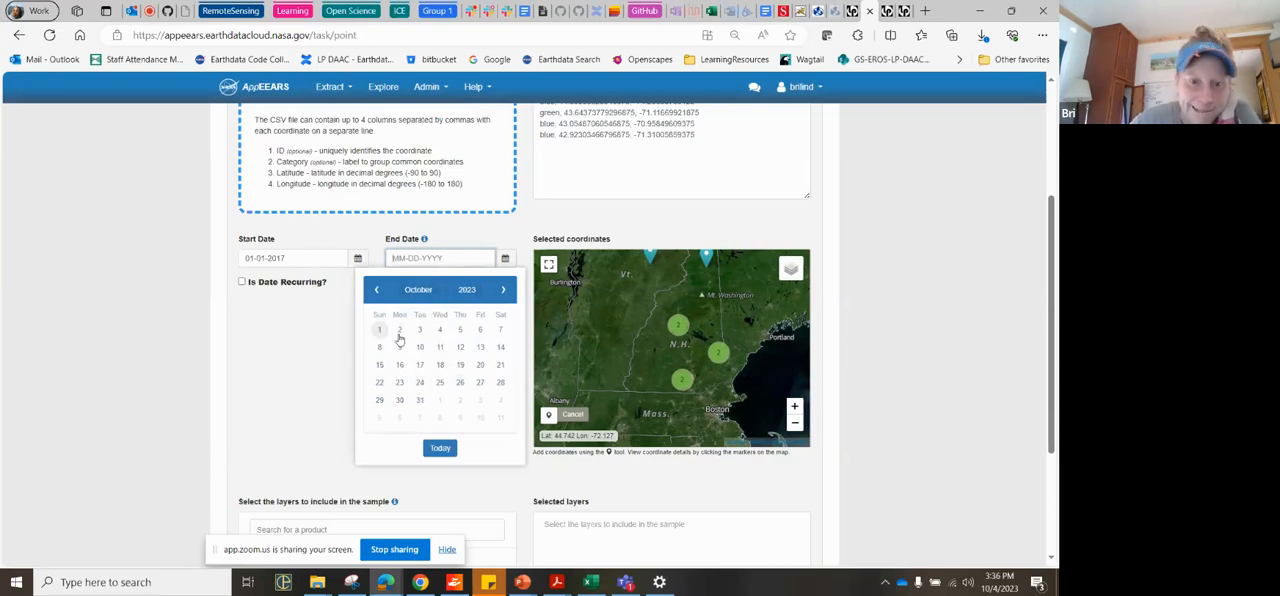
{"action": "left_click", "coordinate": [438, 335]}
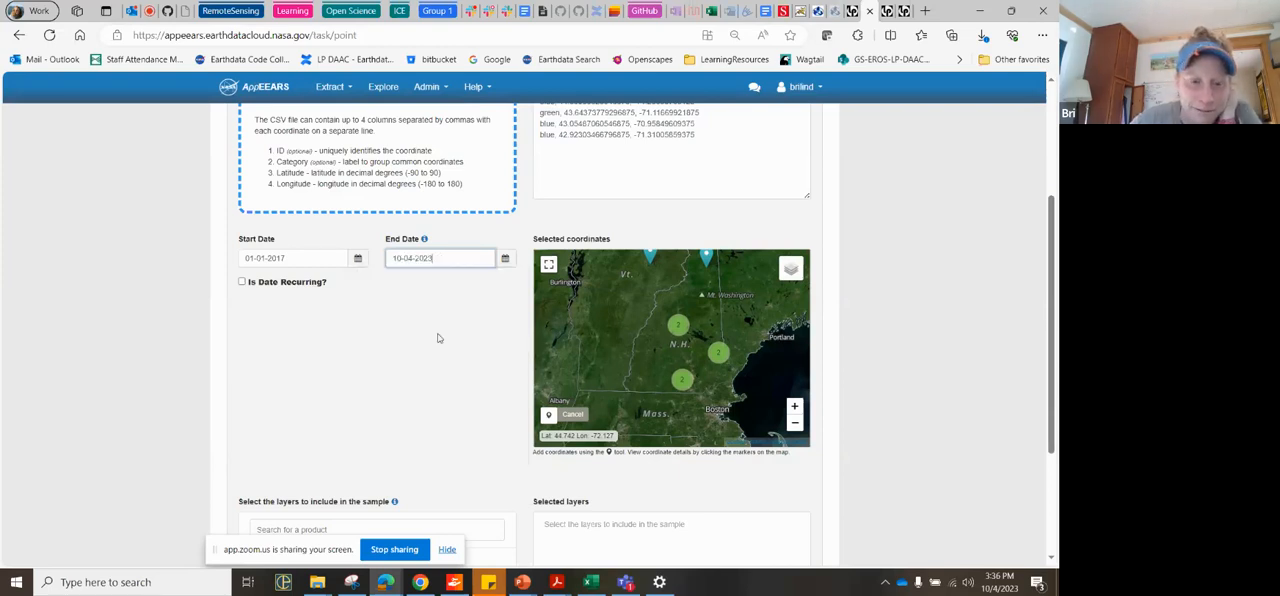
Step: Make the sample dates recurring over the year range 2018 - 2023, with a start date of 01-01
{"action": "left_click", "coordinate": [241, 283]}
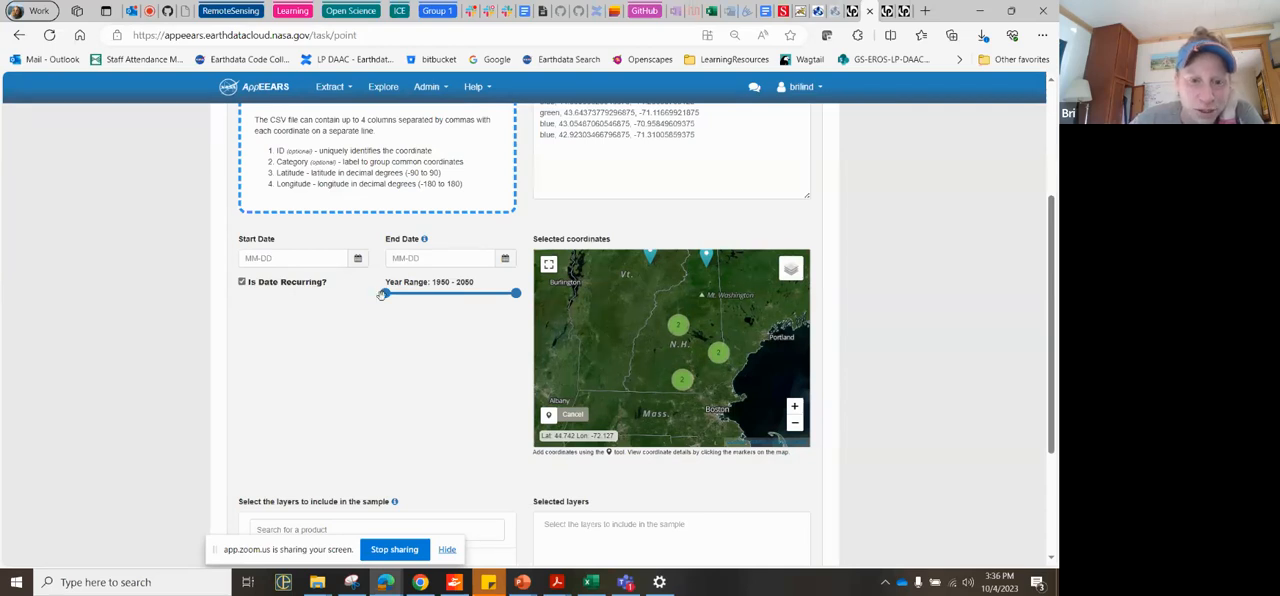
{"action": "left_click_drag", "start_coordinate": [385, 293], "coordinate": [478, 294]}
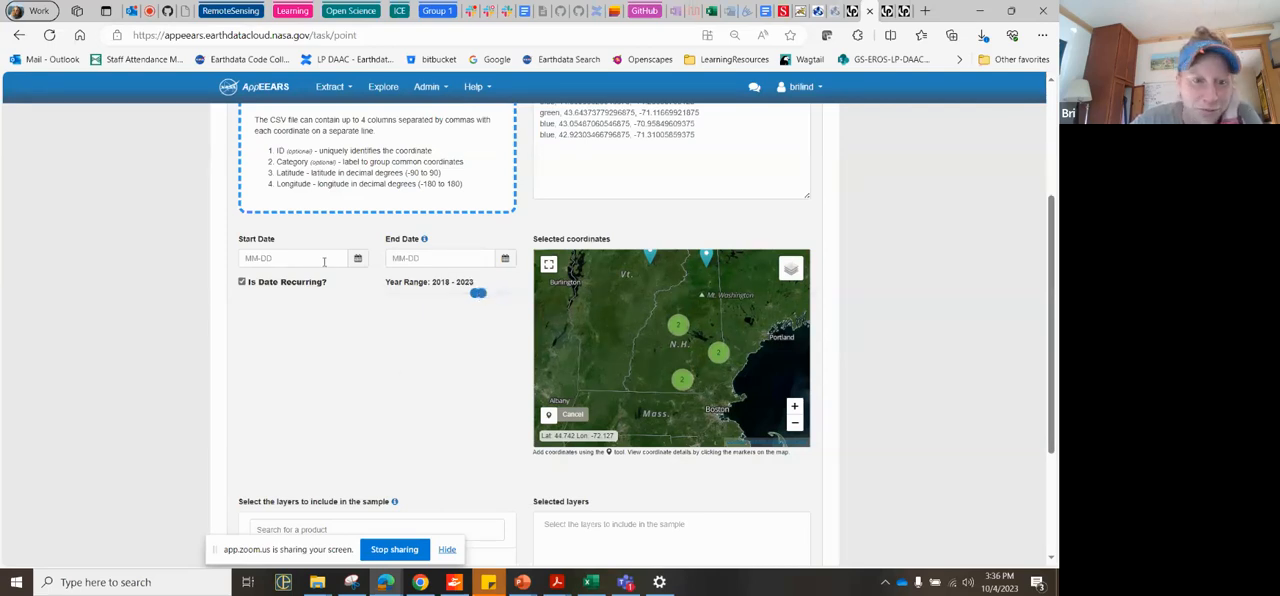
{"action": "left_click", "coordinate": [288, 258]}
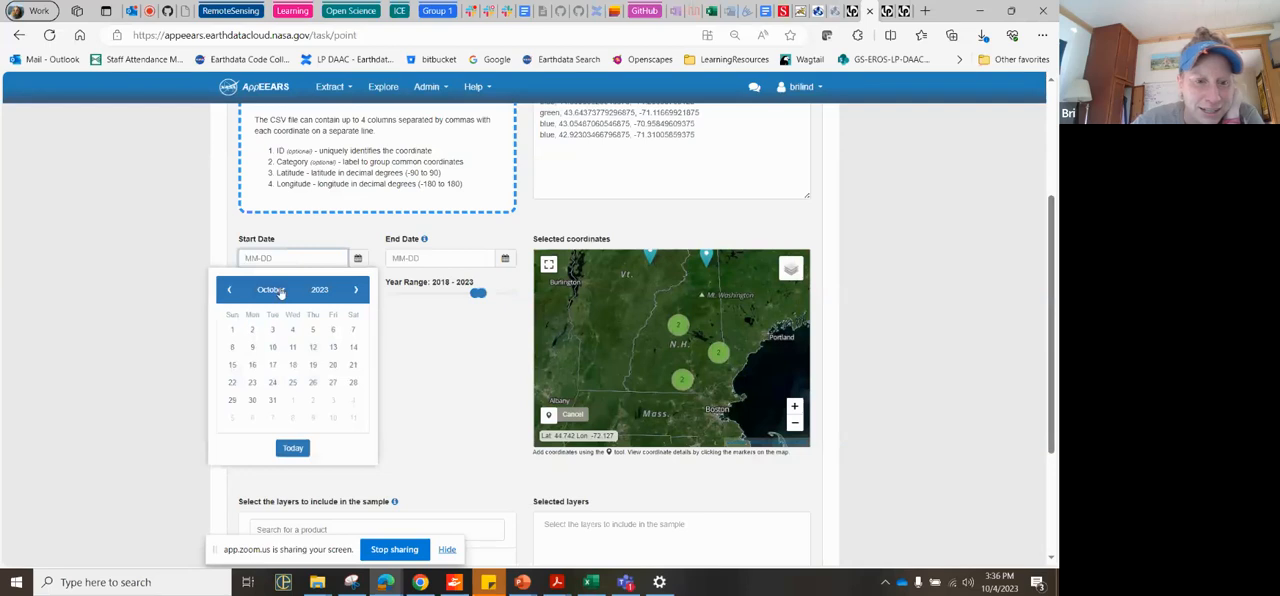
{"action": "left_click", "coordinate": [274, 293]}
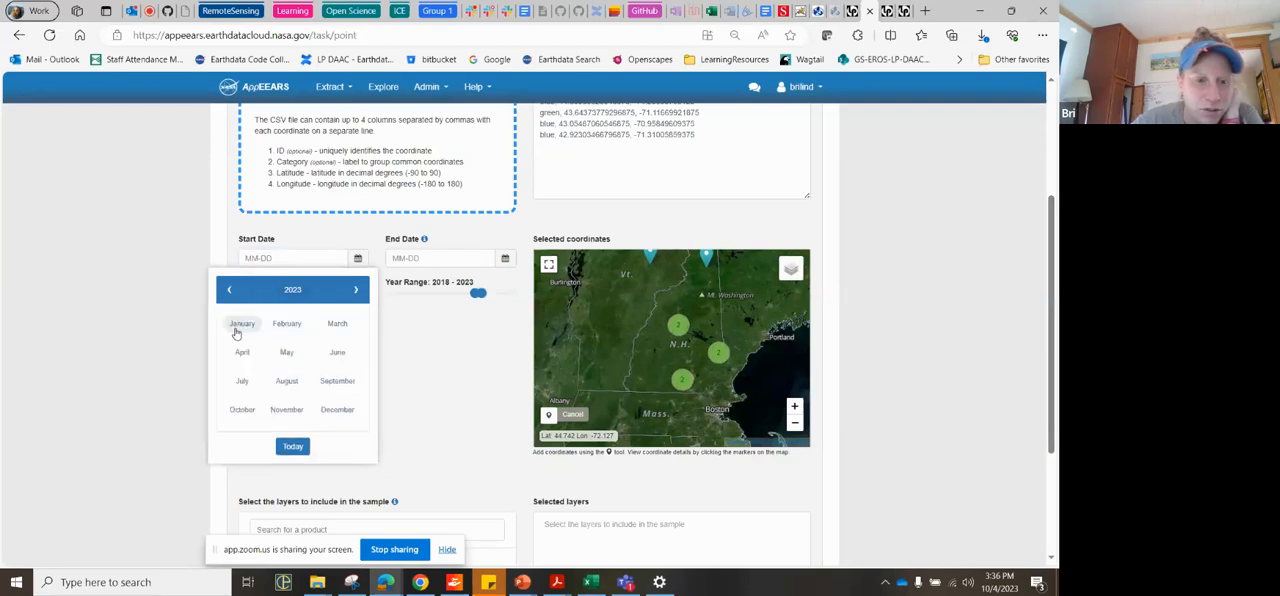
{"action": "left_click", "coordinate": [237, 330]}
{"action": "left_click", "coordinate": [227, 336]}
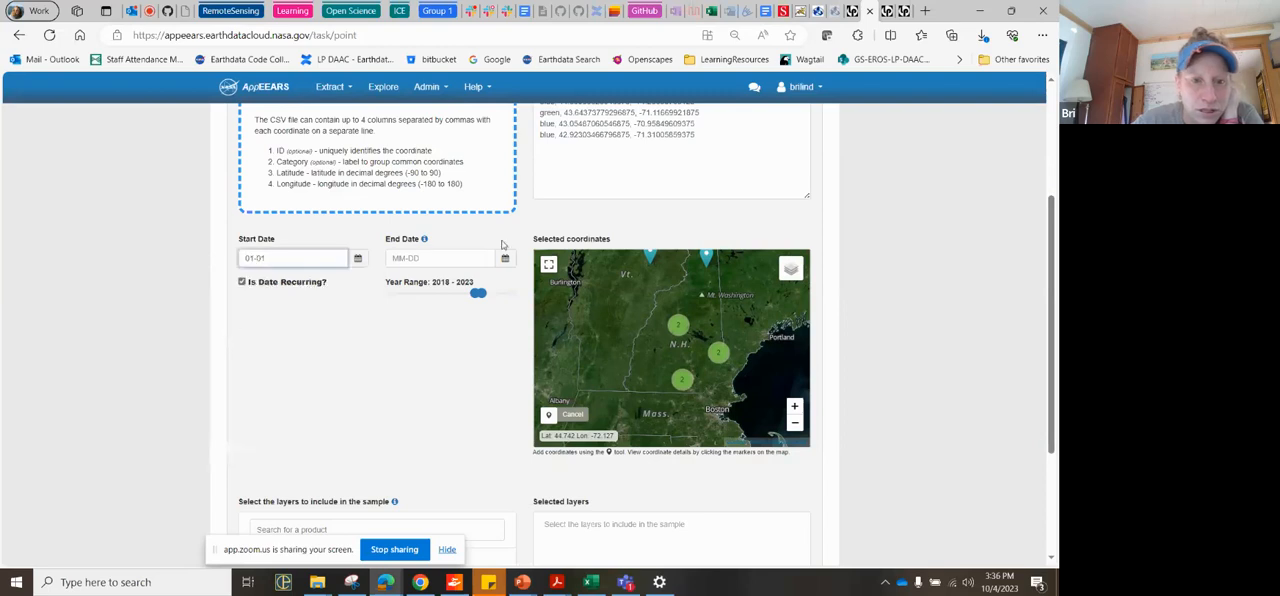
Step: Set the recurring end date to 12-01
{"action": "left_click", "coordinate": [505, 258]}
{"action": "left_click", "coordinate": [505, 290]}
{"action": "left_click", "coordinate": [505, 290]}
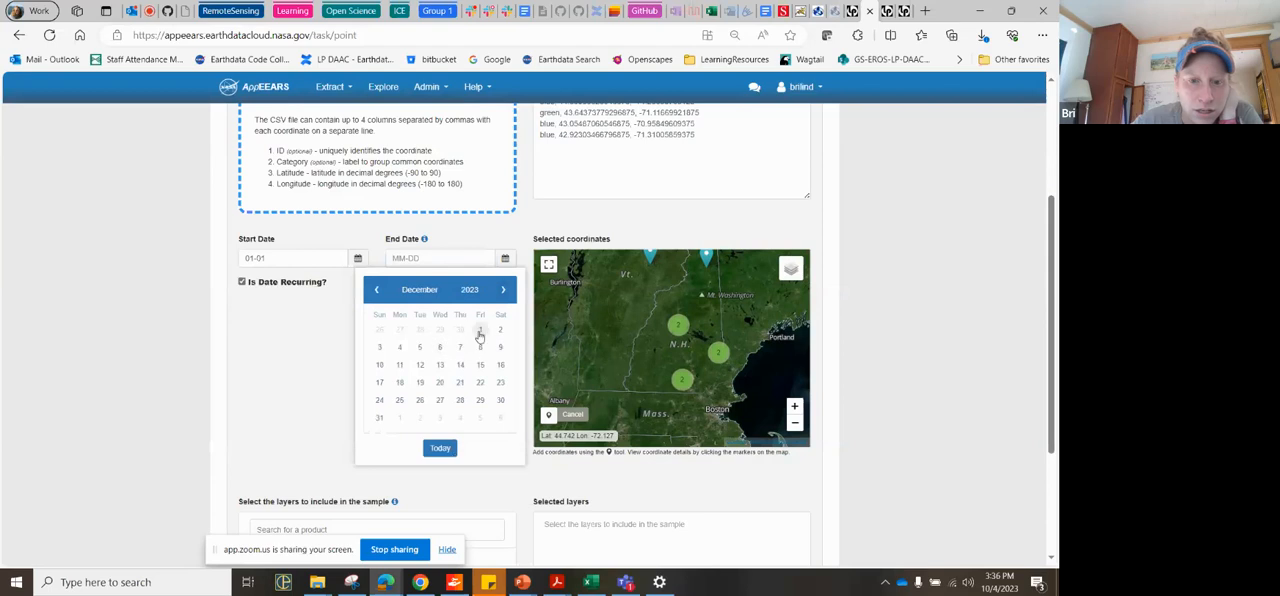
{"action": "left_click", "coordinate": [480, 332]}
Step: Search the products for temperature and select ECOSTRESS Land Surface Temperature & Emissivity, ECO2LSTE.001, 70m
{"action": "scroll", "coordinate": [399, 345], "scroll_direction": "down", "scroll_amount": 3}
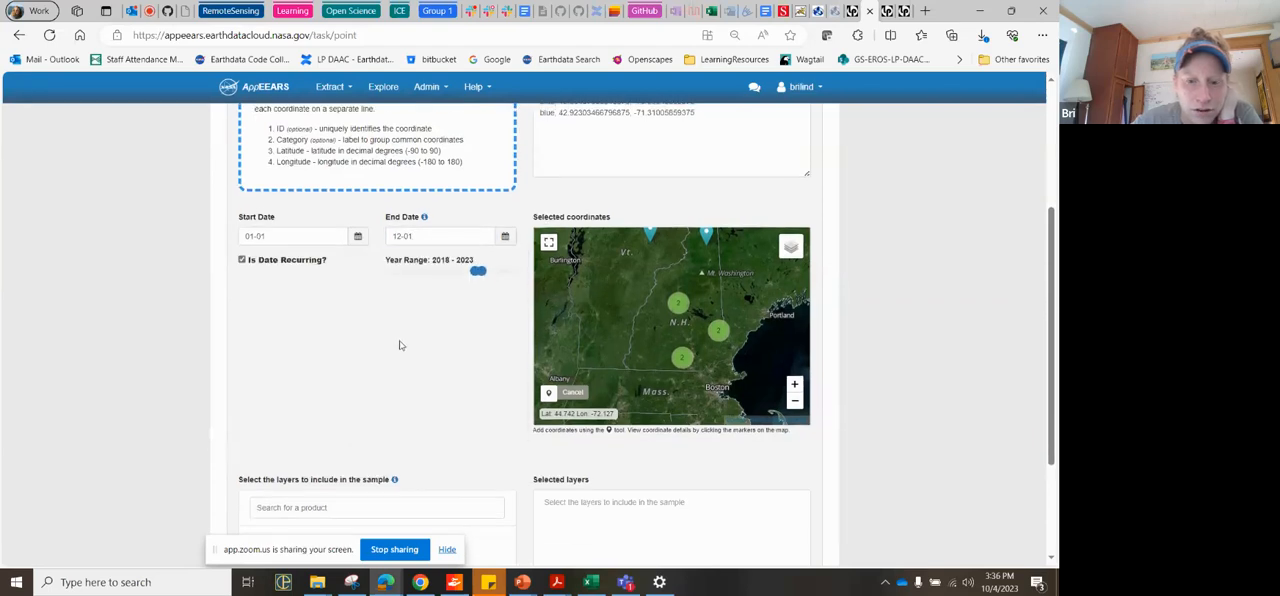
{"action": "left_click", "coordinate": [287, 355]}
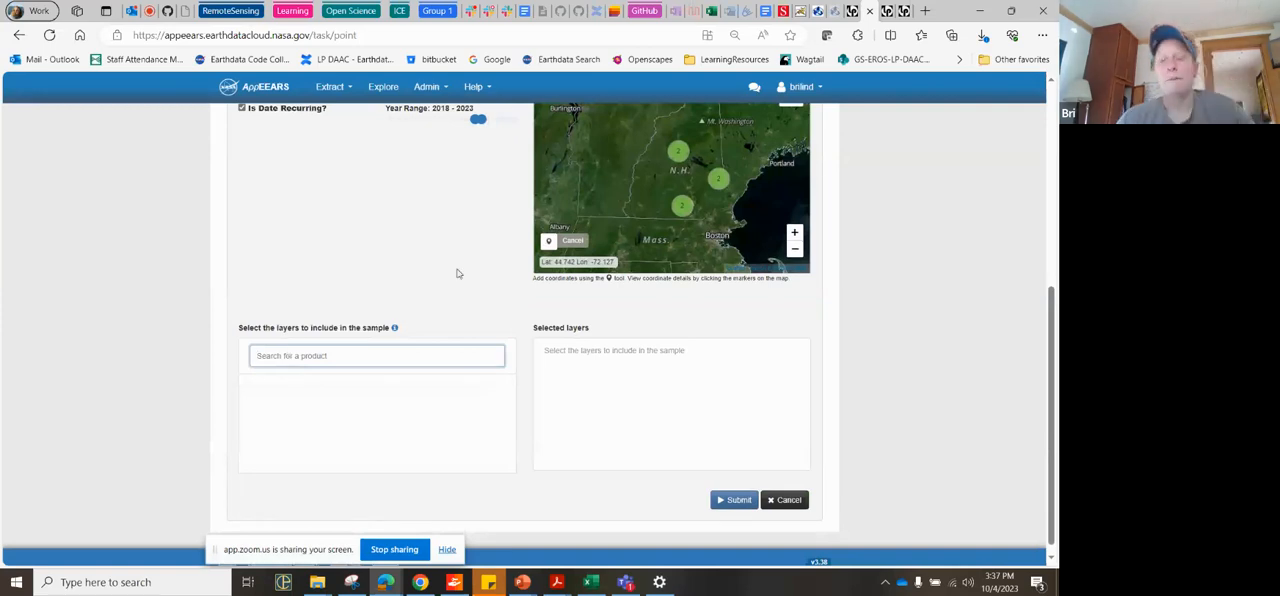
{"action": "mouse_move", "coordinate": [887, 12]}
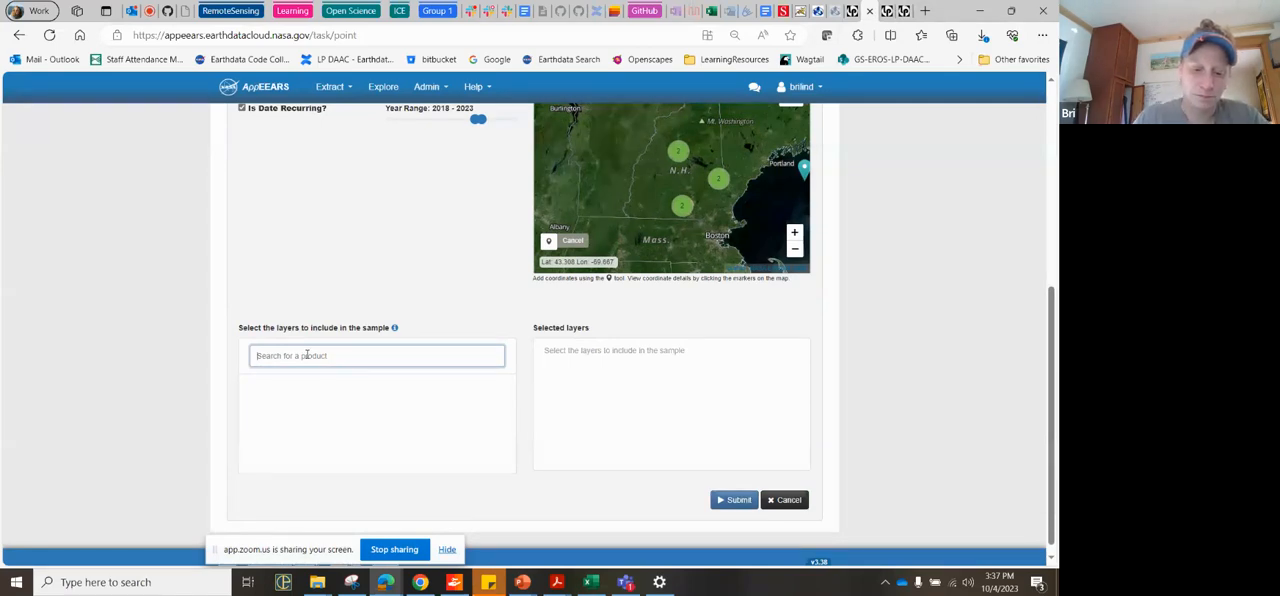
{"action": "type", "text": "r"}
{"action": "key", "text": "BackSpace"}
{"action": "type", "text": "te"}
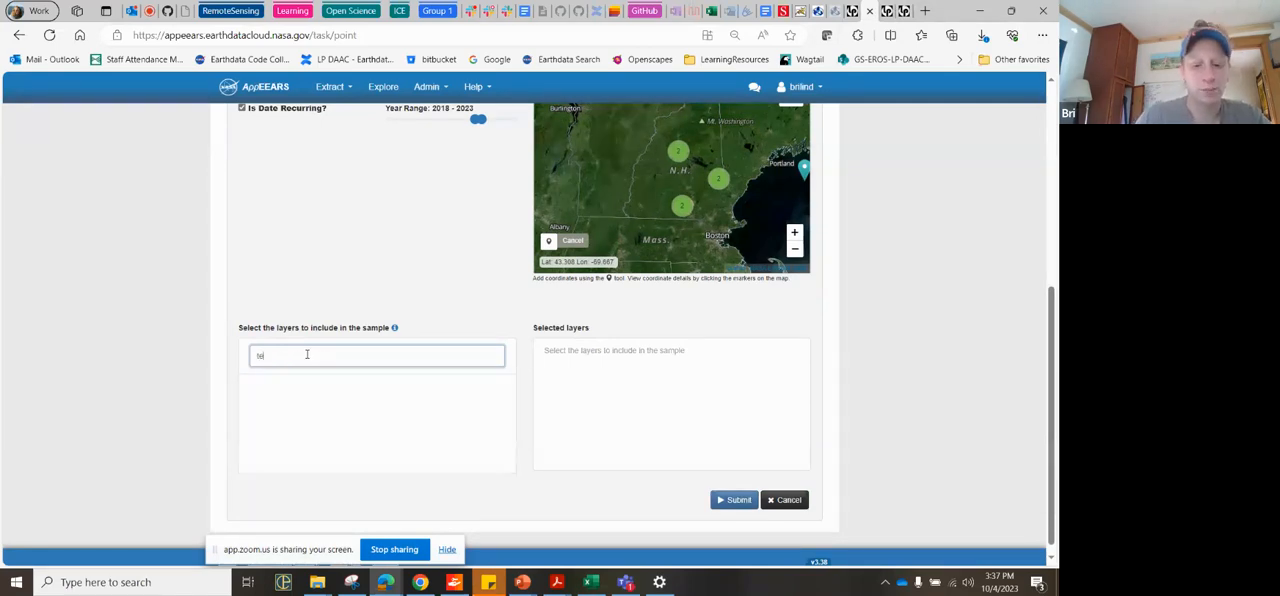
{"action": "type", "text": "mperature"}
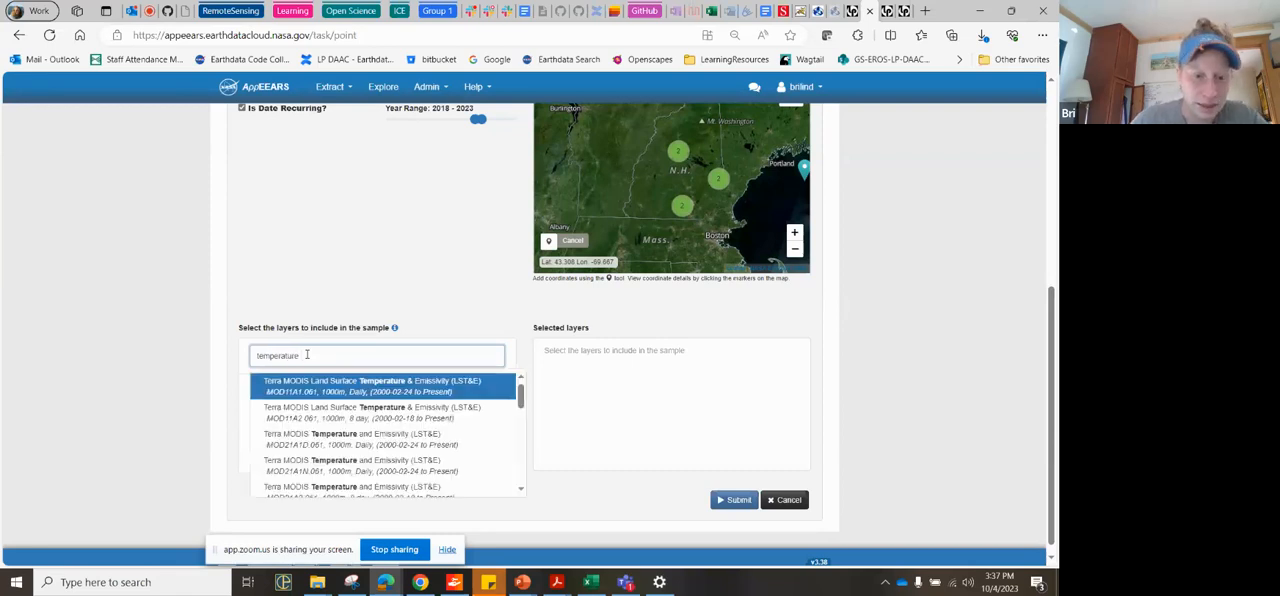
{"action": "scroll", "coordinate": [447, 457], "scroll_direction": "down", "scroll_amount": 2}
{"action": "scroll", "coordinate": [447, 457], "scroll_direction": "down", "scroll_amount": 5}
{"action": "scroll", "coordinate": [447, 457], "scroll_direction": "down", "scroll_amount": 1}
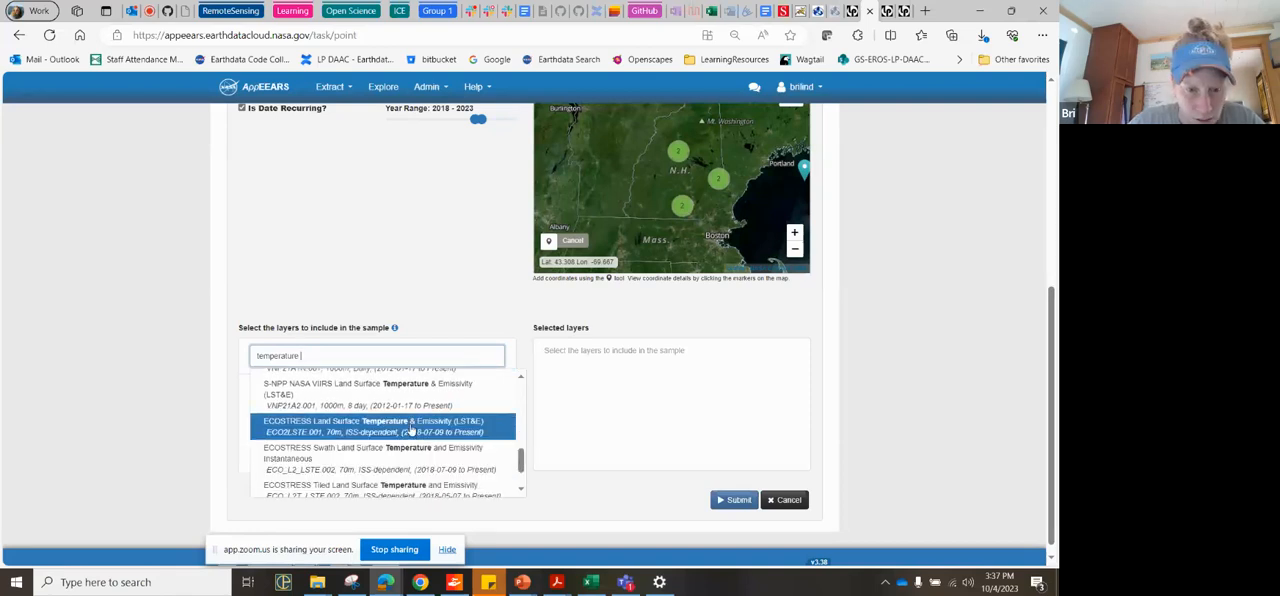
{"action": "left_click", "coordinate": [441, 432]}
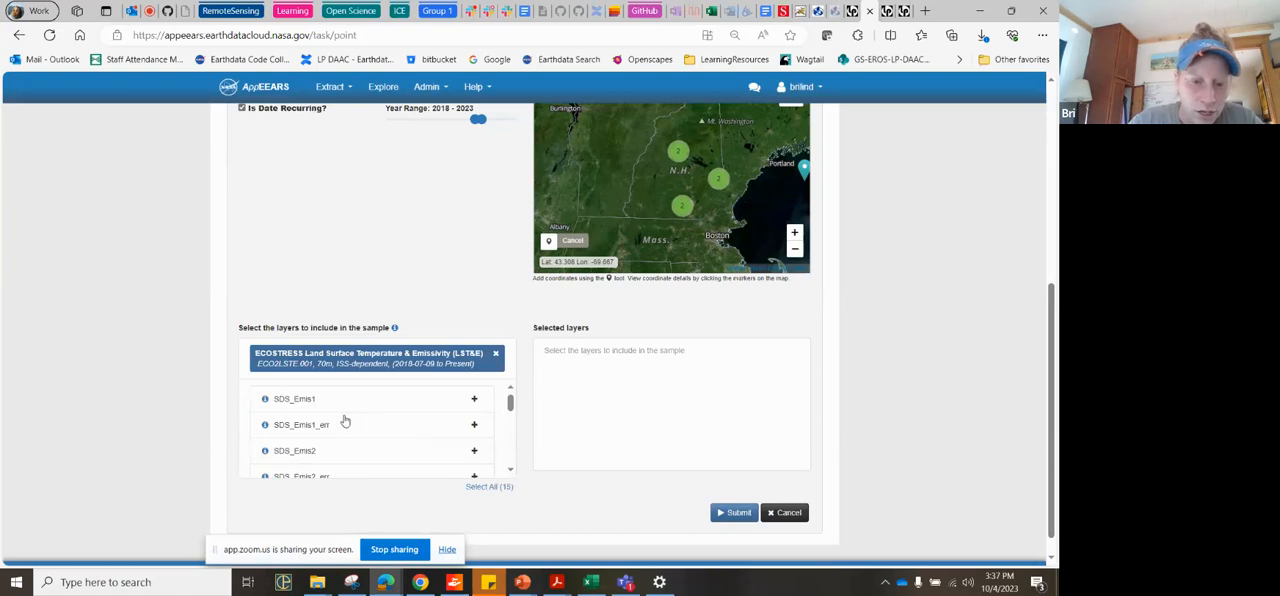
Step: Add the SDS_Emis1 layer of the ECOSTRESS product to the selected layers
{"action": "scroll", "coordinate": [491, 446], "scroll_direction": "down", "scroll_amount": 3}
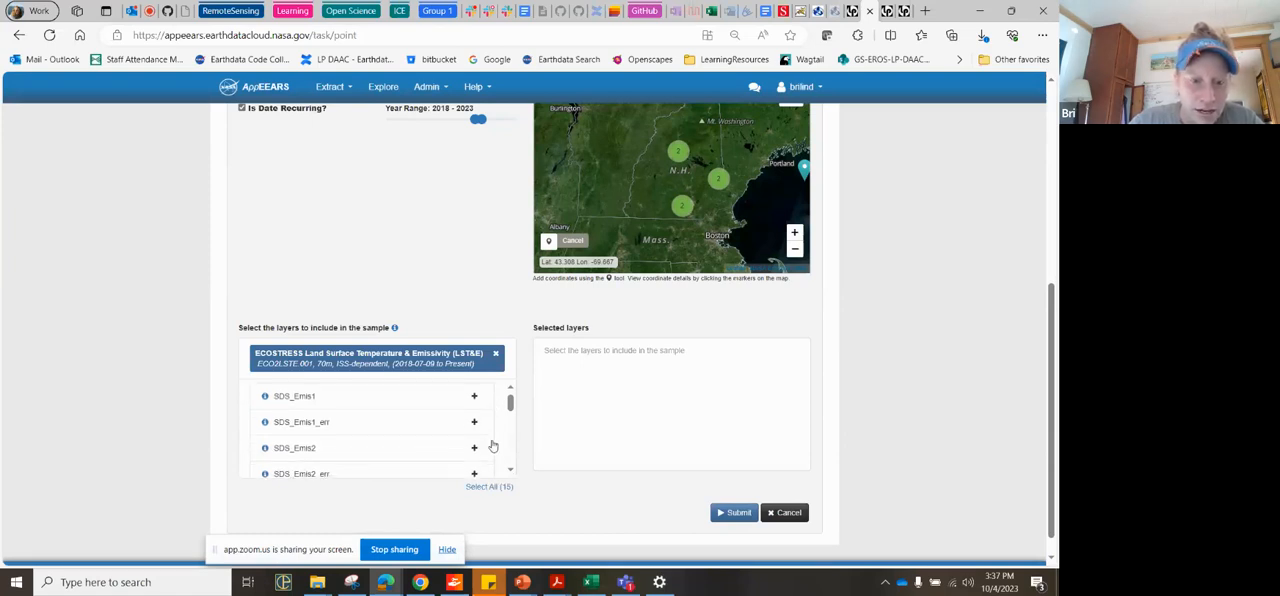
{"action": "scroll", "coordinate": [491, 446], "scroll_direction": "up", "scroll_amount": 3}
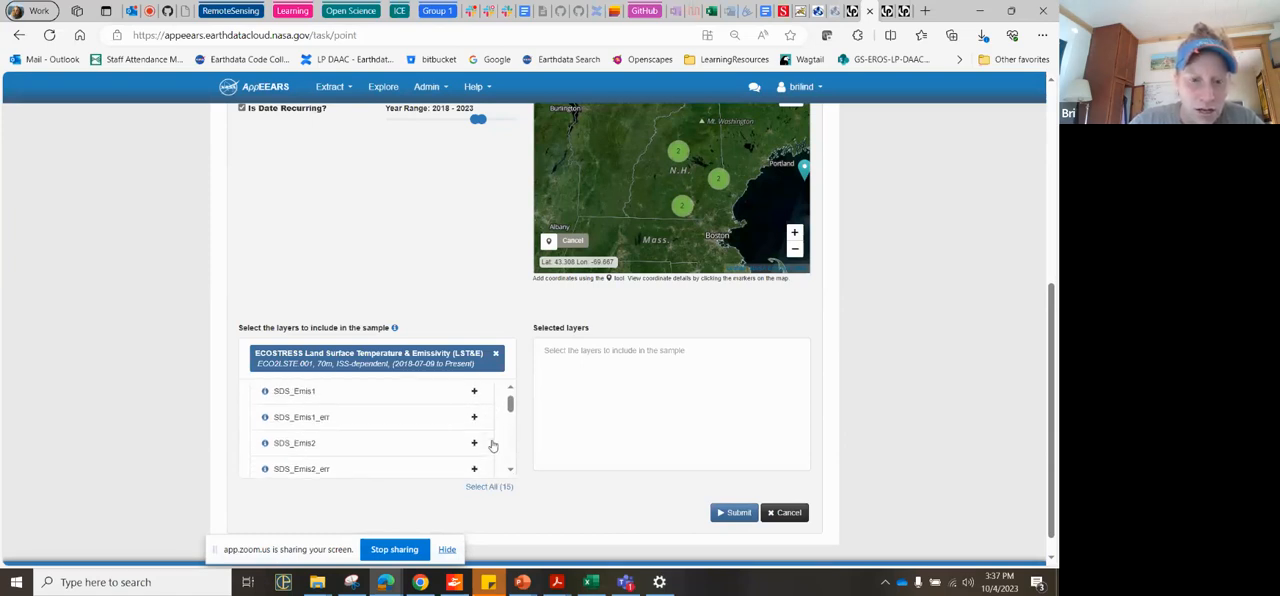
{"action": "left_click", "coordinate": [474, 390]}
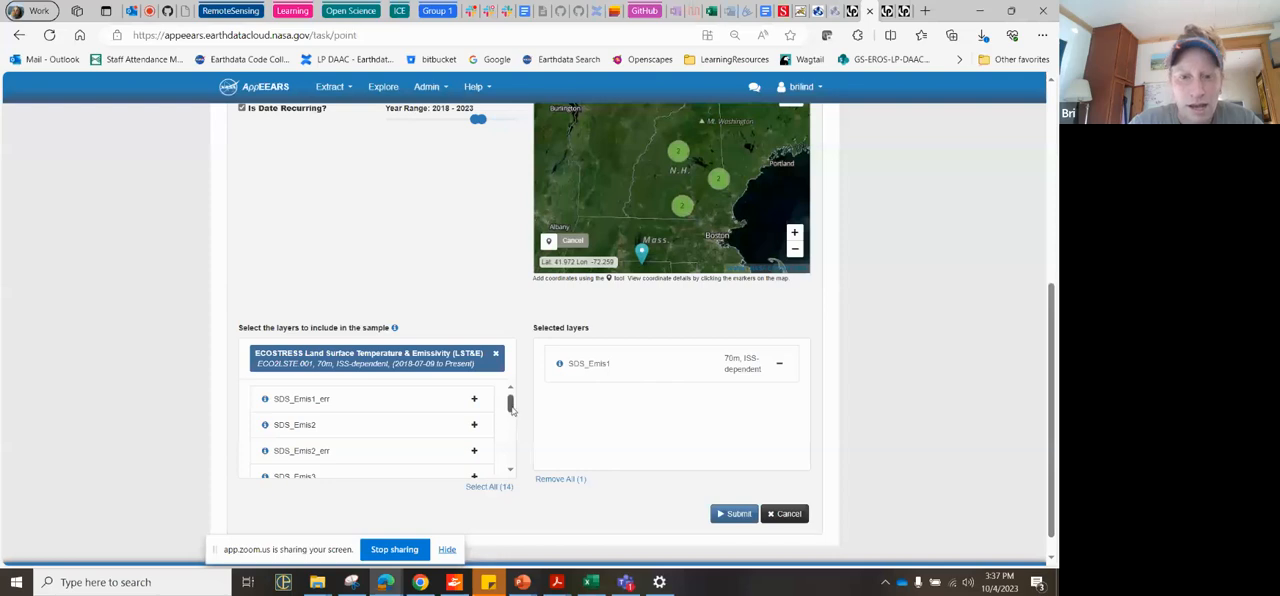
Step: Add the ECOSTRESS layers SDS_LST, SDS_LST_err and SDS_QC to the sample and clear the chosen product
{"action": "left_click_drag", "start_coordinate": [510, 407], "coordinate": [513, 451]}
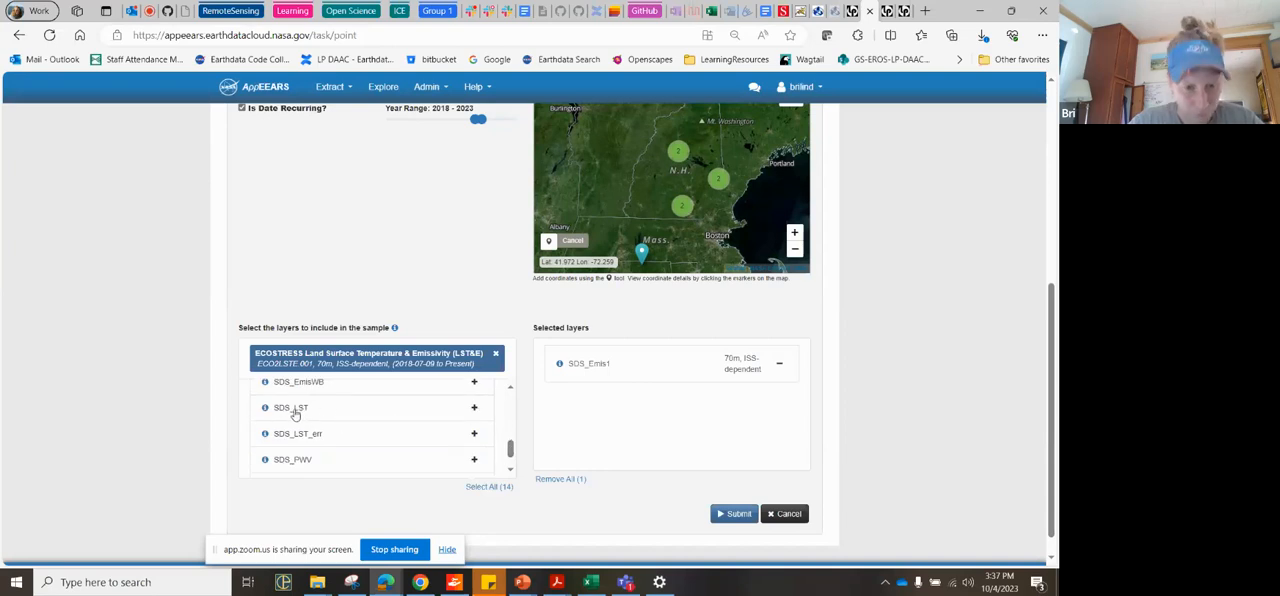
{"action": "scroll", "coordinate": [390, 422], "scroll_direction": "up", "scroll_amount": 3}
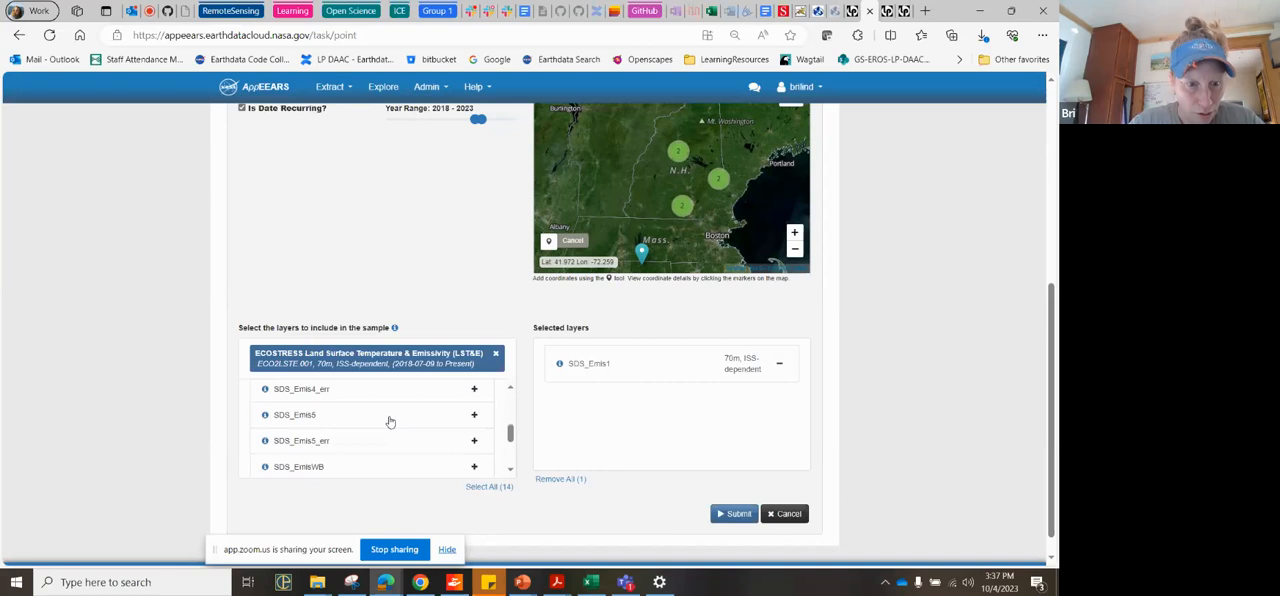
{"action": "scroll", "coordinate": [390, 422], "scroll_direction": "down", "scroll_amount": 3}
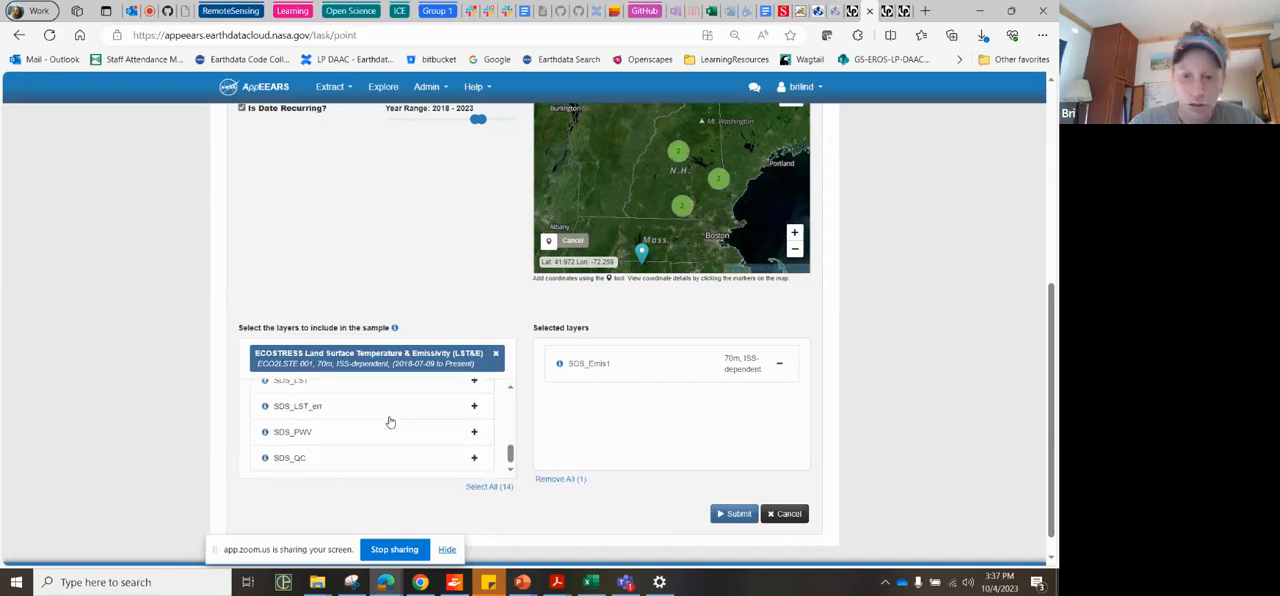
{"action": "left_click", "coordinate": [473, 410]}
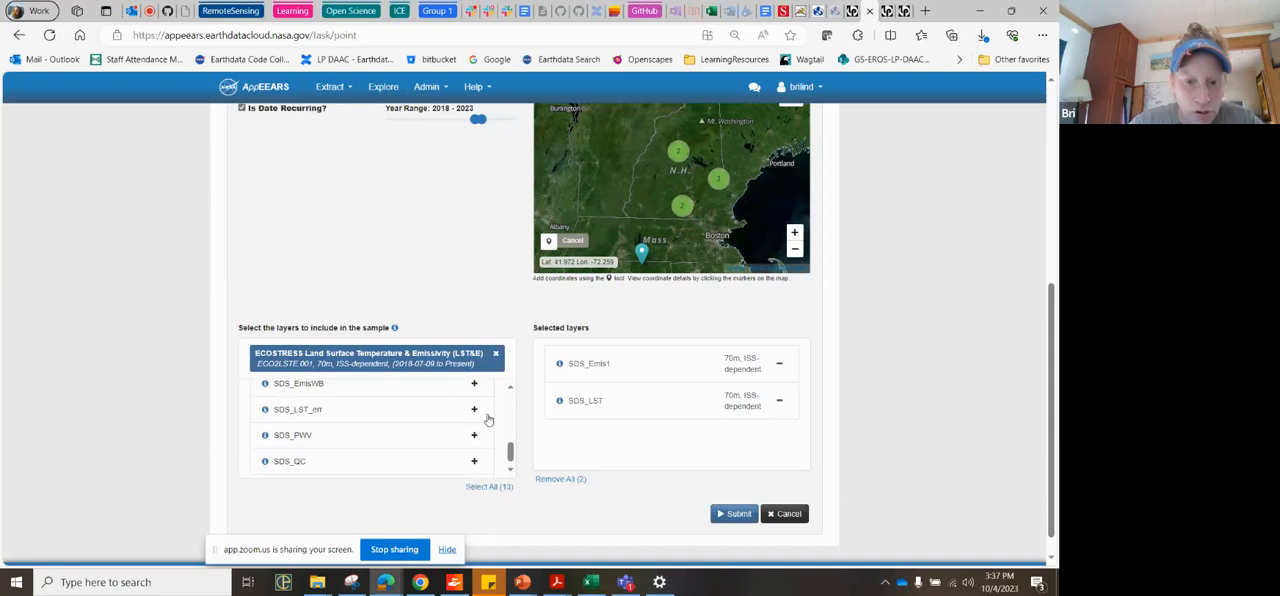
{"action": "left_click", "coordinate": [474, 410]}
{"action": "scroll", "coordinate": [423, 452], "scroll_direction": "down", "scroll_amount": 1}
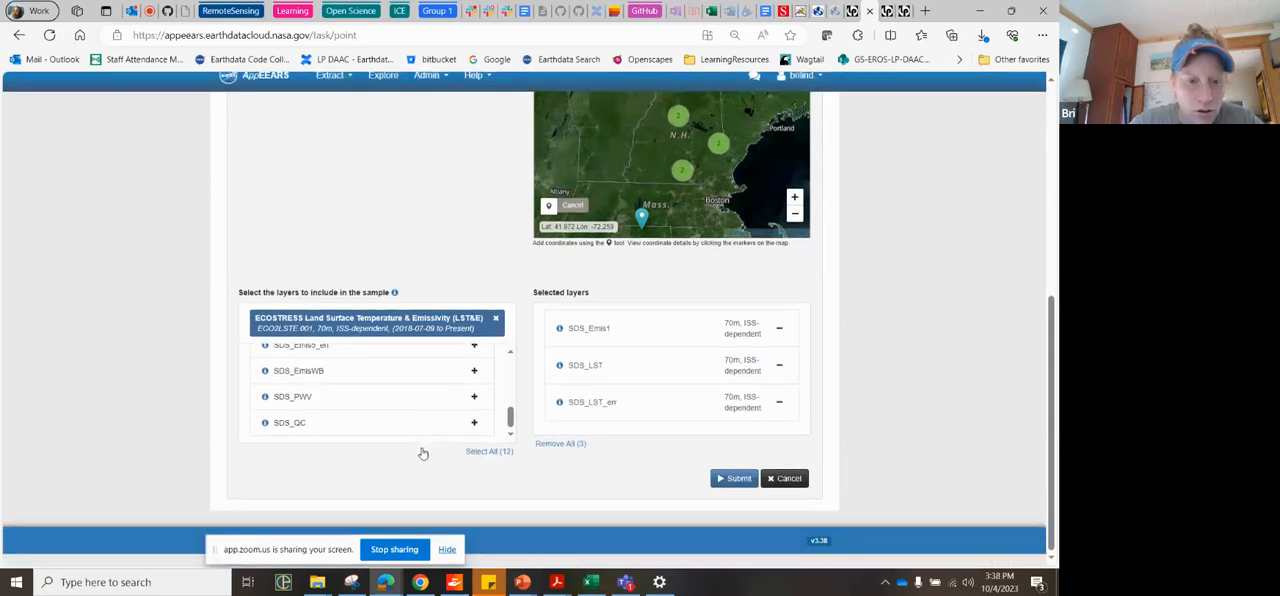
{"action": "scroll", "coordinate": [423, 453], "scroll_direction": "up", "scroll_amount": 1}
{"action": "scroll", "coordinate": [423, 453], "scroll_direction": "down", "scroll_amount": 1}
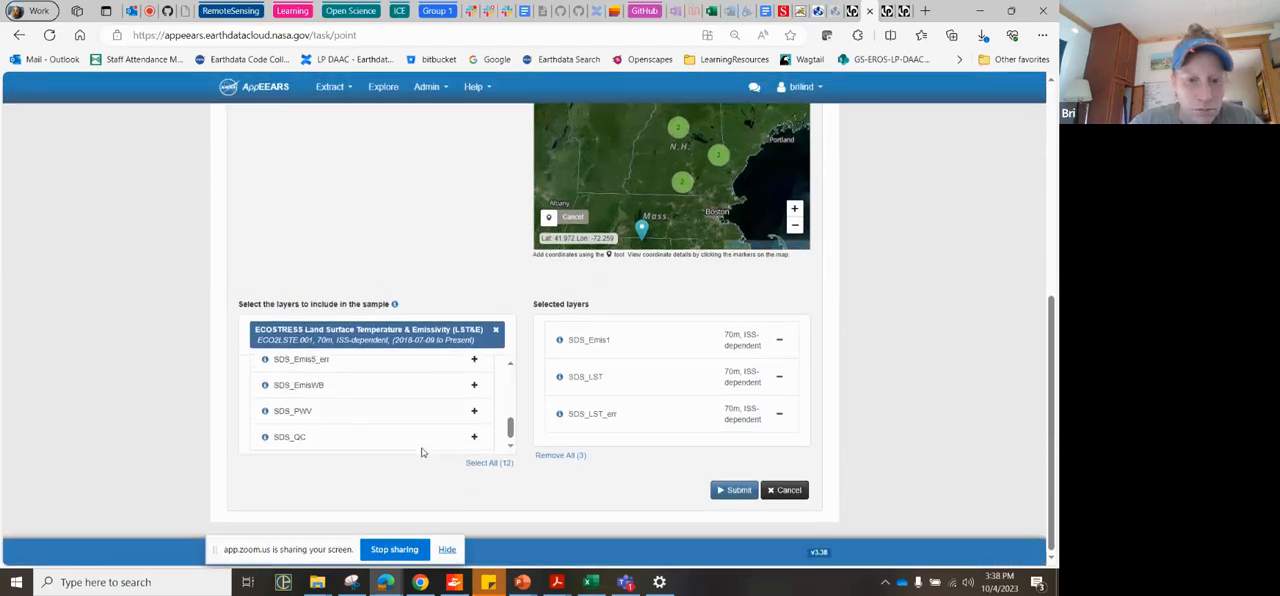
{"action": "left_click", "coordinate": [473, 439]}
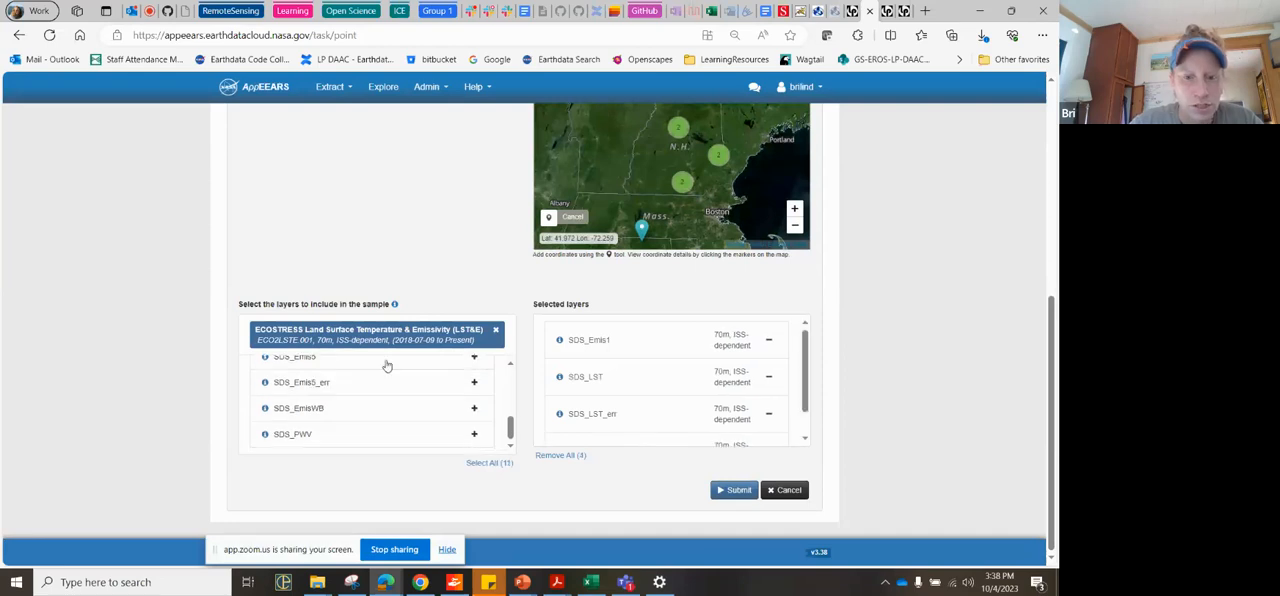
{"action": "left_click", "coordinate": [496, 331]}
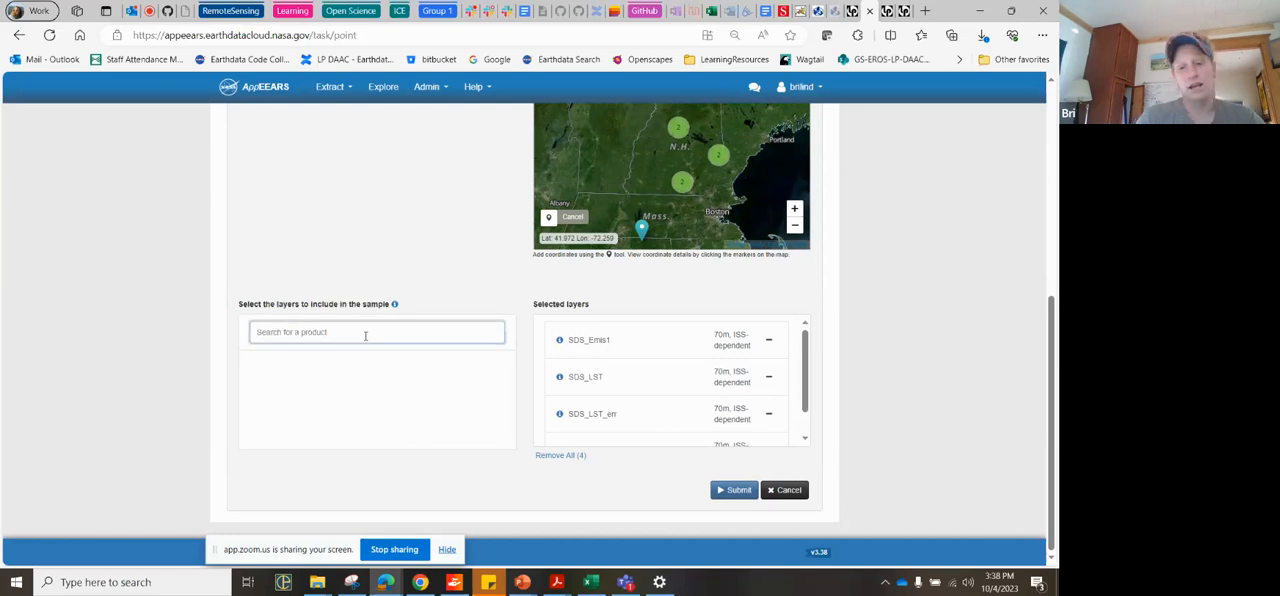
Step: Search the products for phen, replace the search with ndvi, and look through the matching MODIS and VIIRS vegetation index products
{"action": "type", "text": "phen"}
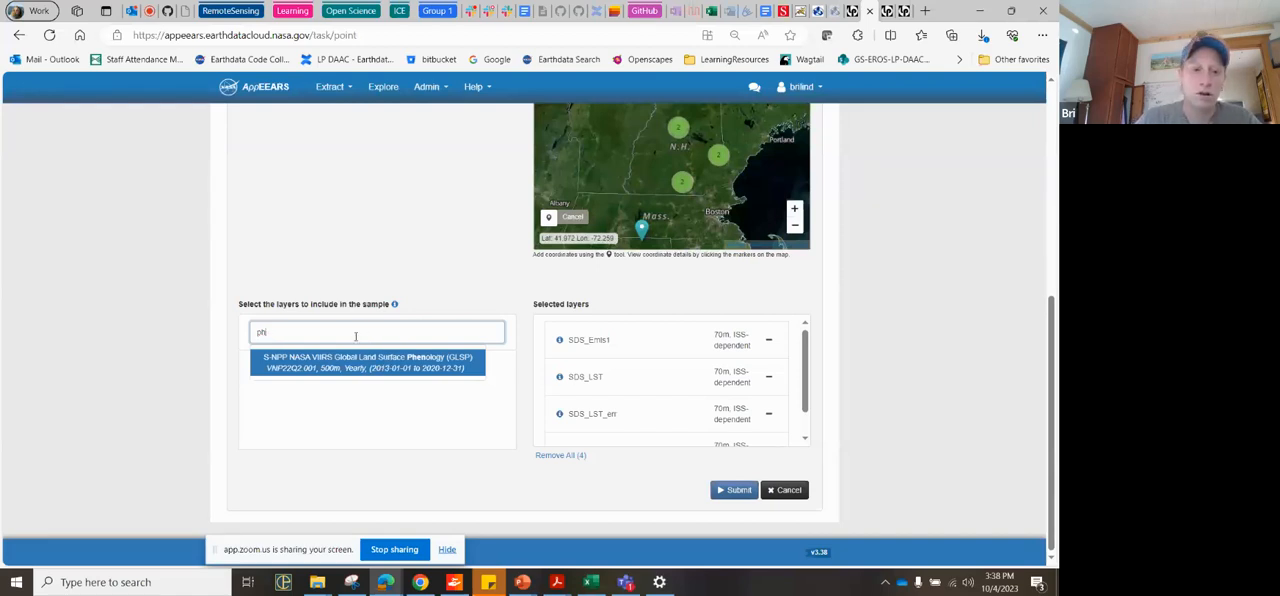
{"action": "key", "text": "BackSpace"}
{"action": "key", "text": "BackSpace"}
{"action": "key", "text": "BackSpace"}
{"action": "key", "text": "BackSpace"}
{"action": "type", "text": "ndvi"}
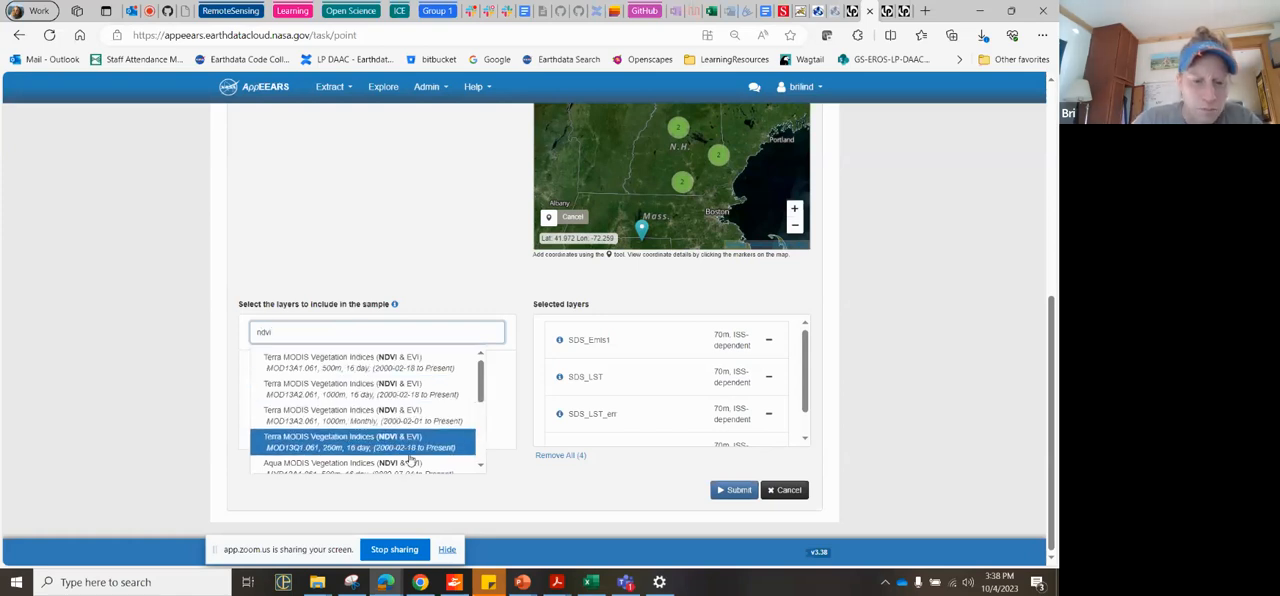
{"action": "scroll", "coordinate": [410, 460], "scroll_direction": "down", "scroll_amount": 2}
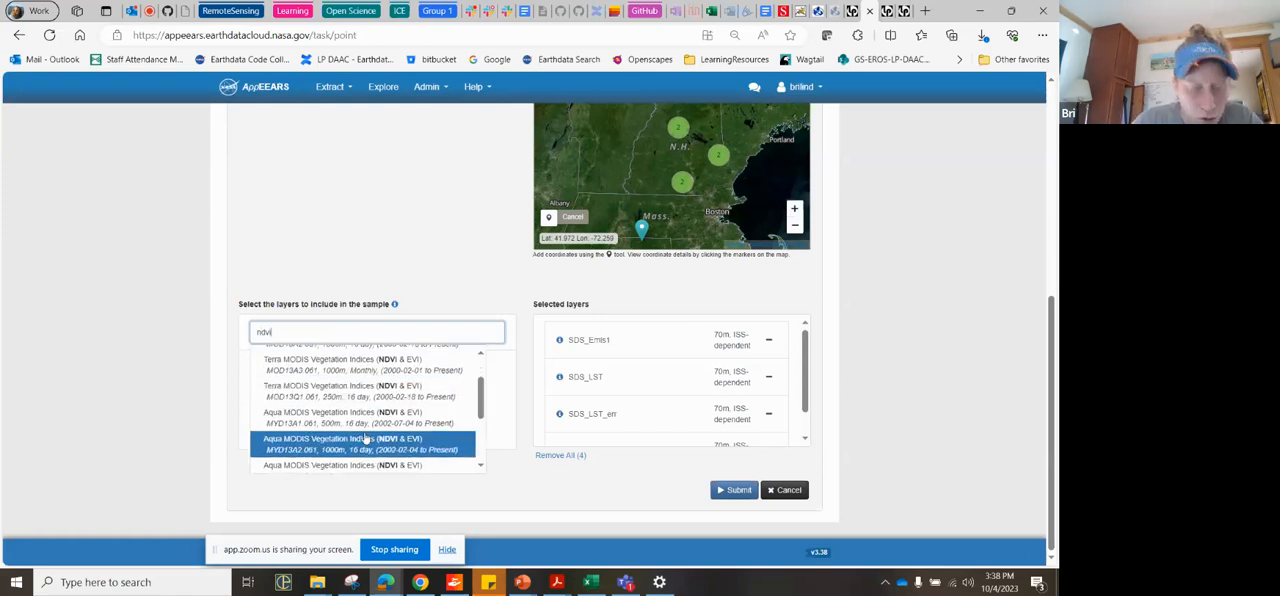
{"action": "scroll", "coordinate": [433, 455], "scroll_direction": "down", "scroll_amount": 2}
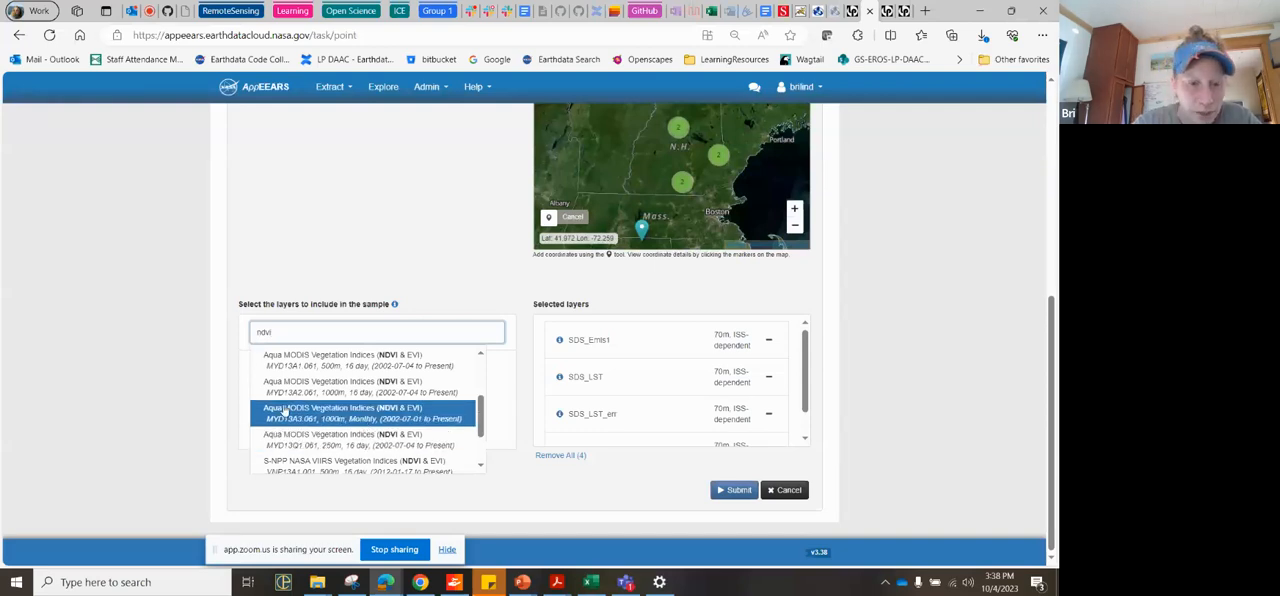
{"action": "scroll", "coordinate": [400, 435], "scroll_direction": "down", "scroll_amount": 2}
{"action": "scroll", "coordinate": [413, 440], "scroll_direction": "up", "scroll_amount": 3}
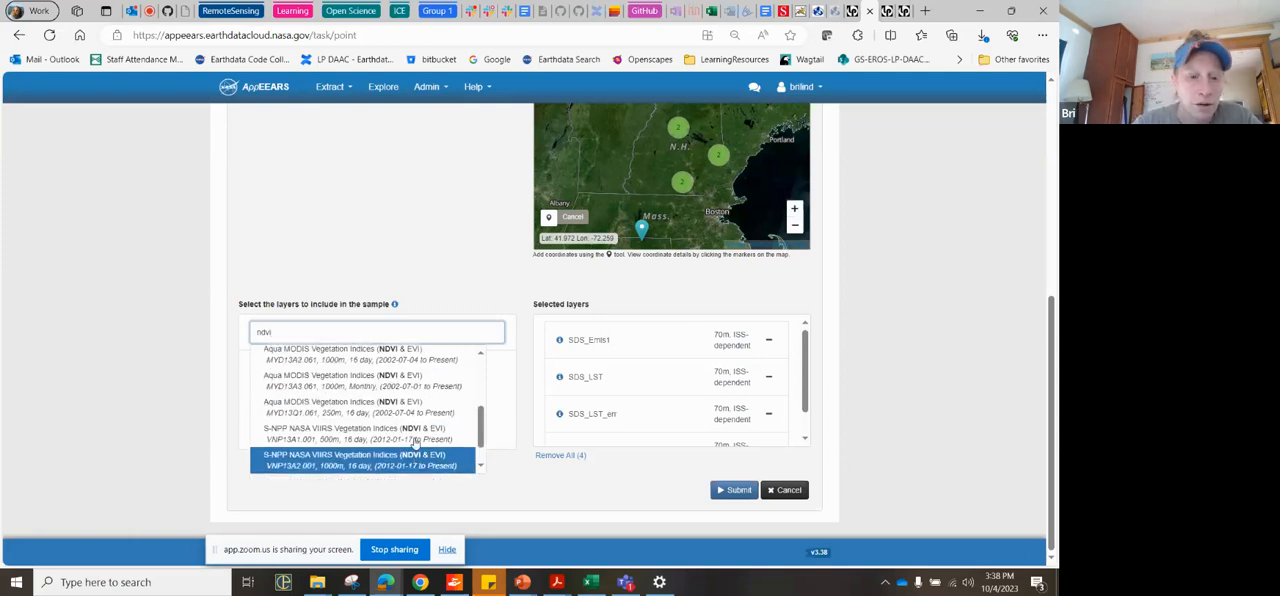
{"action": "scroll", "coordinate": [414, 441], "scroll_direction": "up", "scroll_amount": 4}
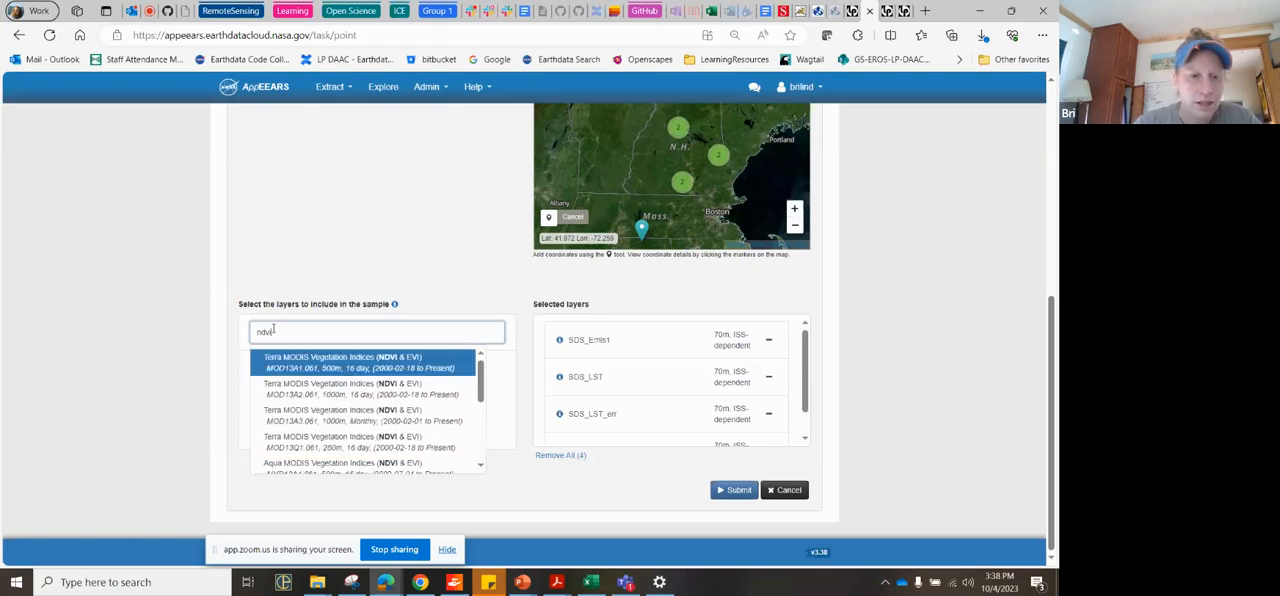
Step: Search for combined, select Combined MODIS Land Cover Type (MCD12Q1.061), add its LC_Prop1 layer and clear the product
{"action": "key", "text": "BackSpace"}
{"action": "key", "text": "BackSpace"}
{"action": "key", "text": "BackSpace"}
{"action": "key", "text": "BackSpace"}
{"action": "type", "text": "dombioned"}
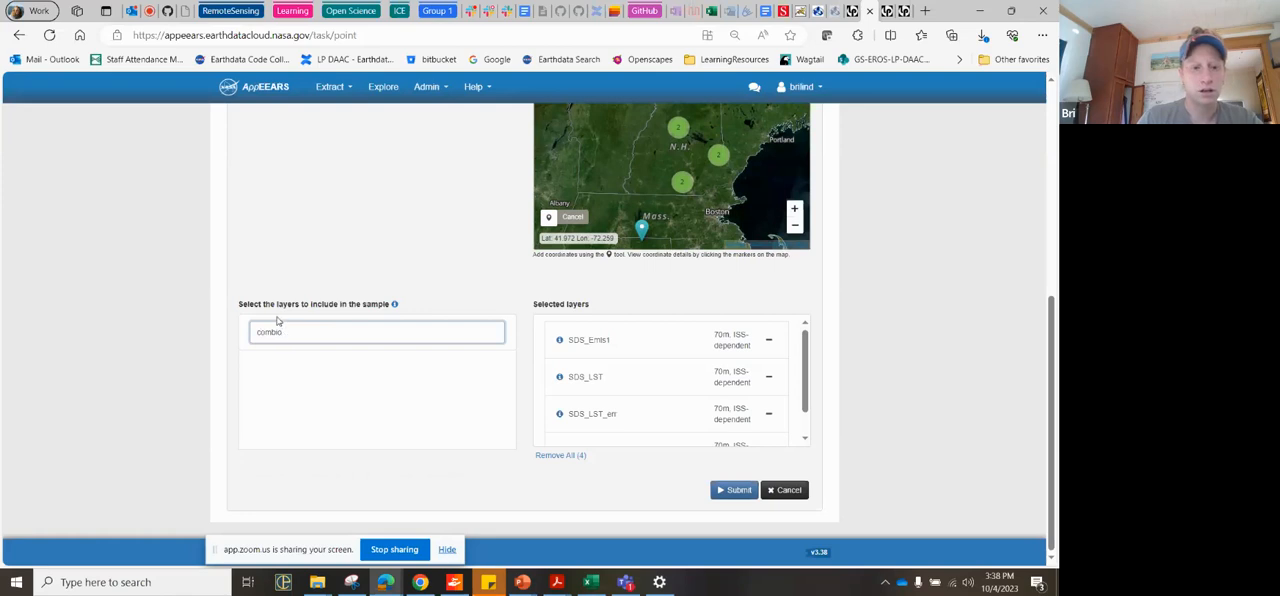
{"action": "key", "text": "BackSpace"}
{"action": "type", "text": "ned"}
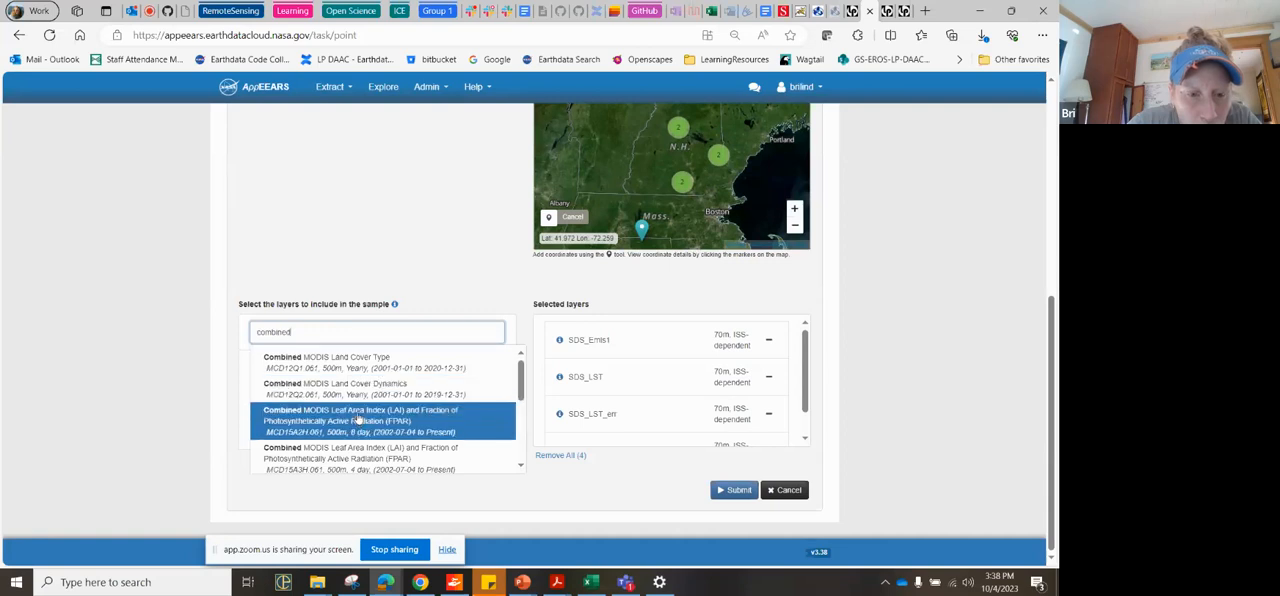
{"action": "scroll", "coordinate": [358, 420], "scroll_direction": "down", "scroll_amount": 3}
{"action": "scroll", "coordinate": [357, 426], "scroll_direction": "down", "scroll_amount": 2}
{"action": "scroll", "coordinate": [357, 426], "scroll_direction": "up", "scroll_amount": 5}
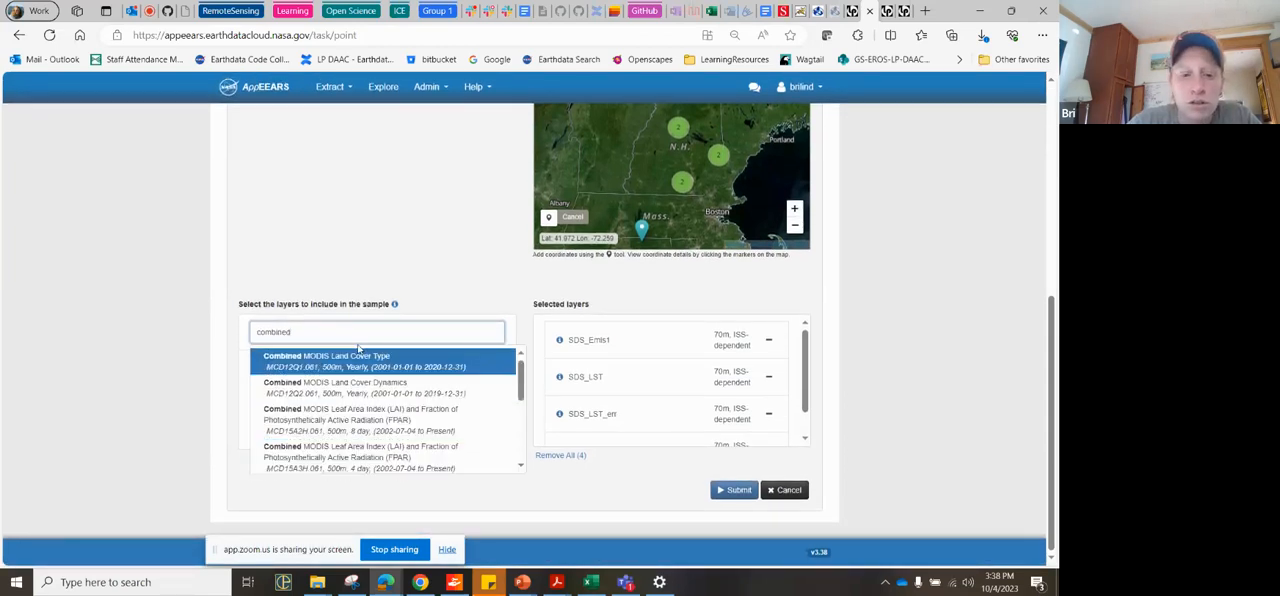
{"action": "left_click", "coordinate": [363, 362]}
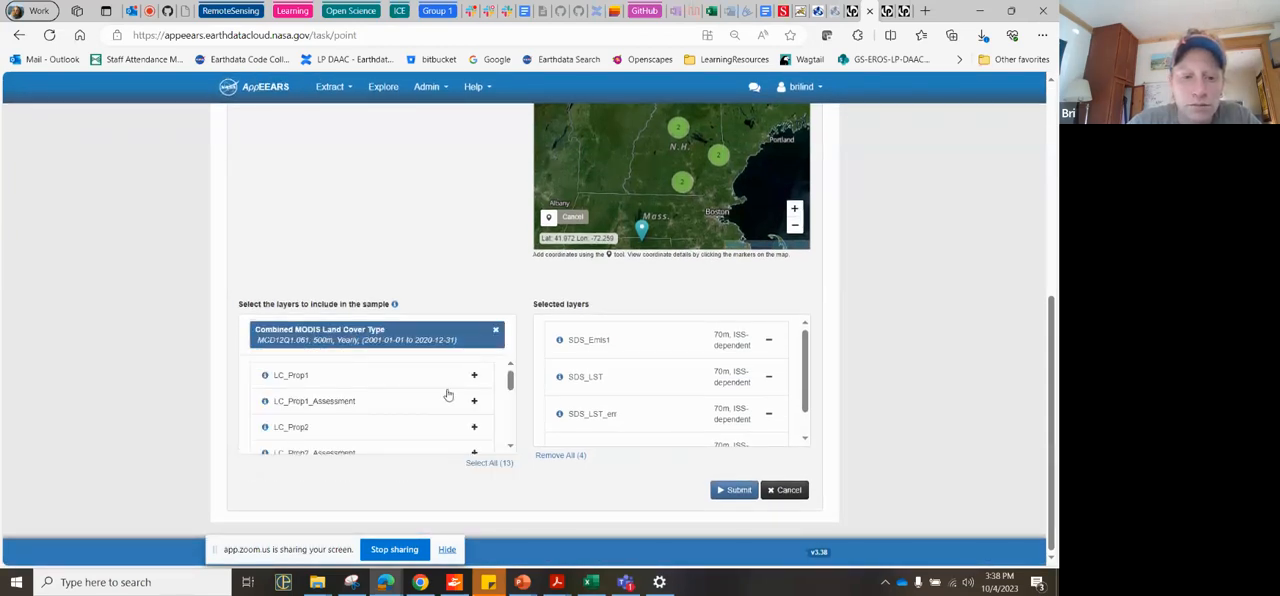
{"action": "left_click", "coordinate": [474, 376]}
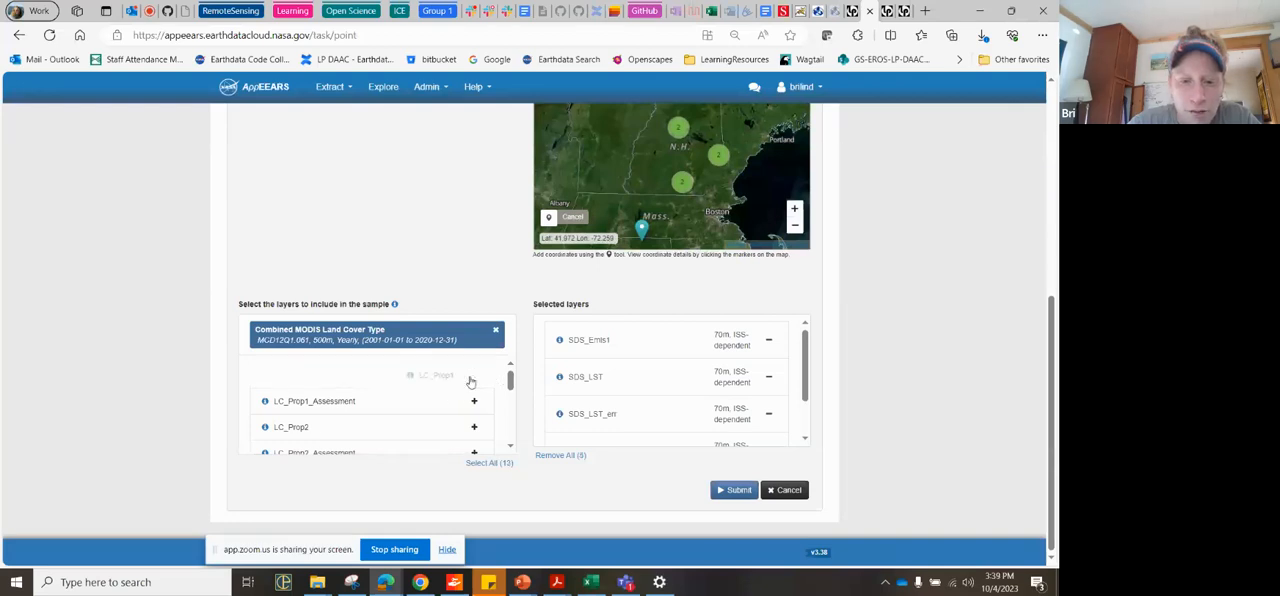
{"action": "left_click", "coordinate": [494, 334]}
Step: Search for ndvi, select Terra MODIS Vegetation Indices MOD13A1.061, add its _500m_16_days_NDVI and _500m_16_days_EVI layers, and clear the product
{"action": "type", "text": "ndvi"}
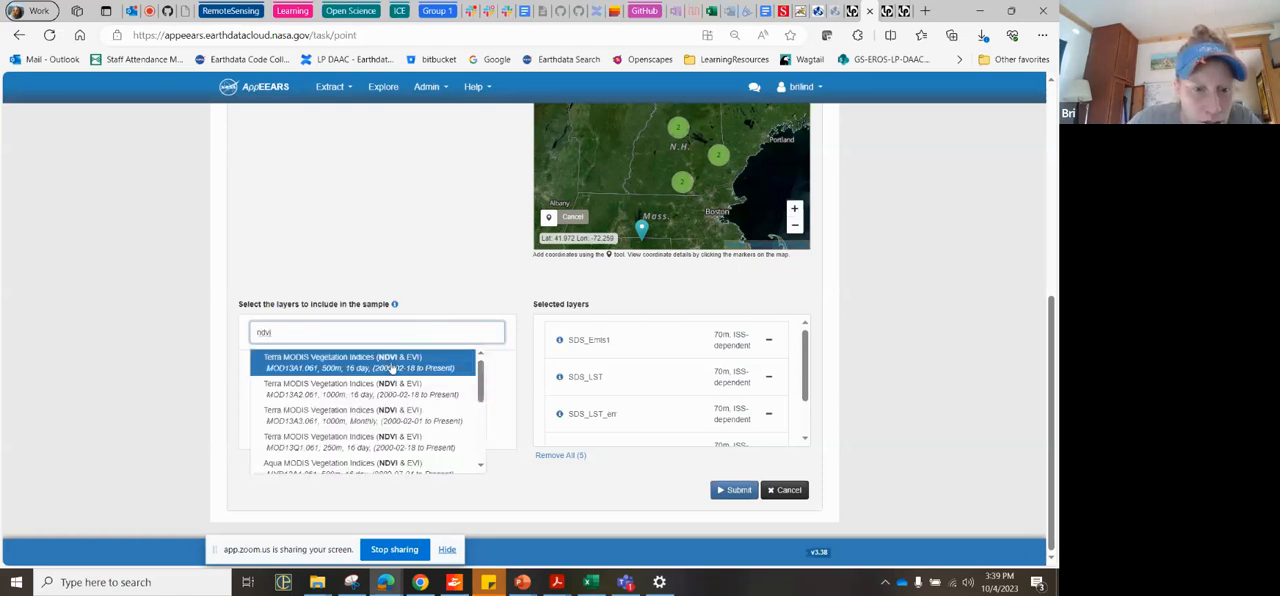
{"action": "left_click", "coordinate": [351, 369]}
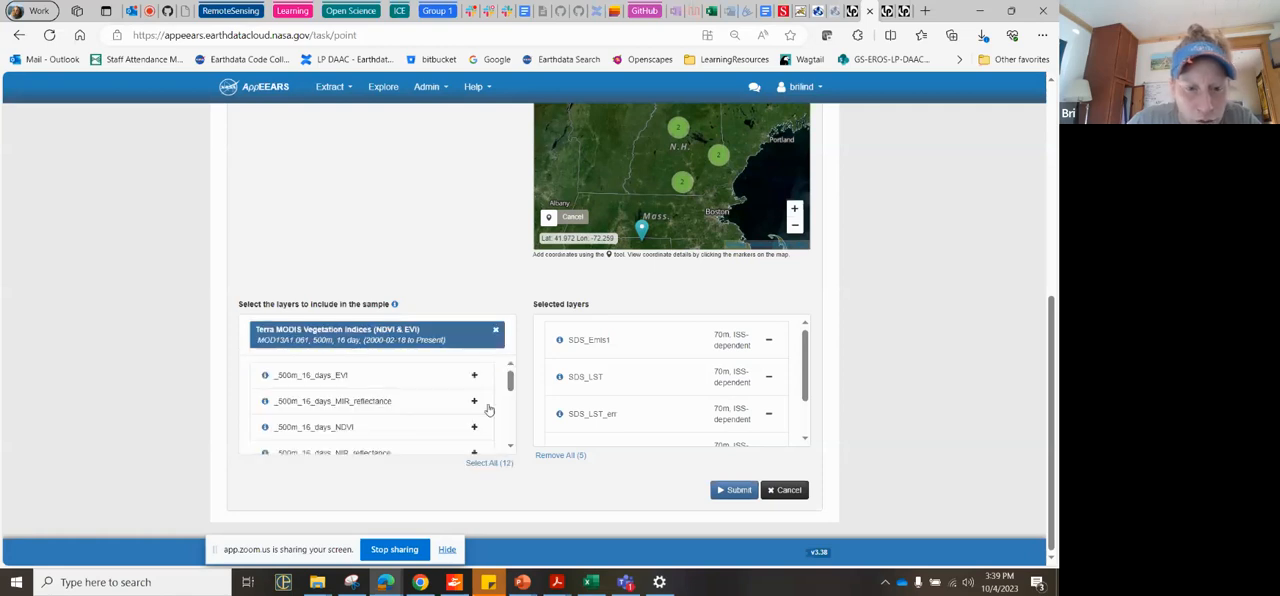
{"action": "left_click", "coordinate": [474, 427]}
{"action": "left_click", "coordinate": [475, 376]}
{"action": "left_click", "coordinate": [495, 330]}
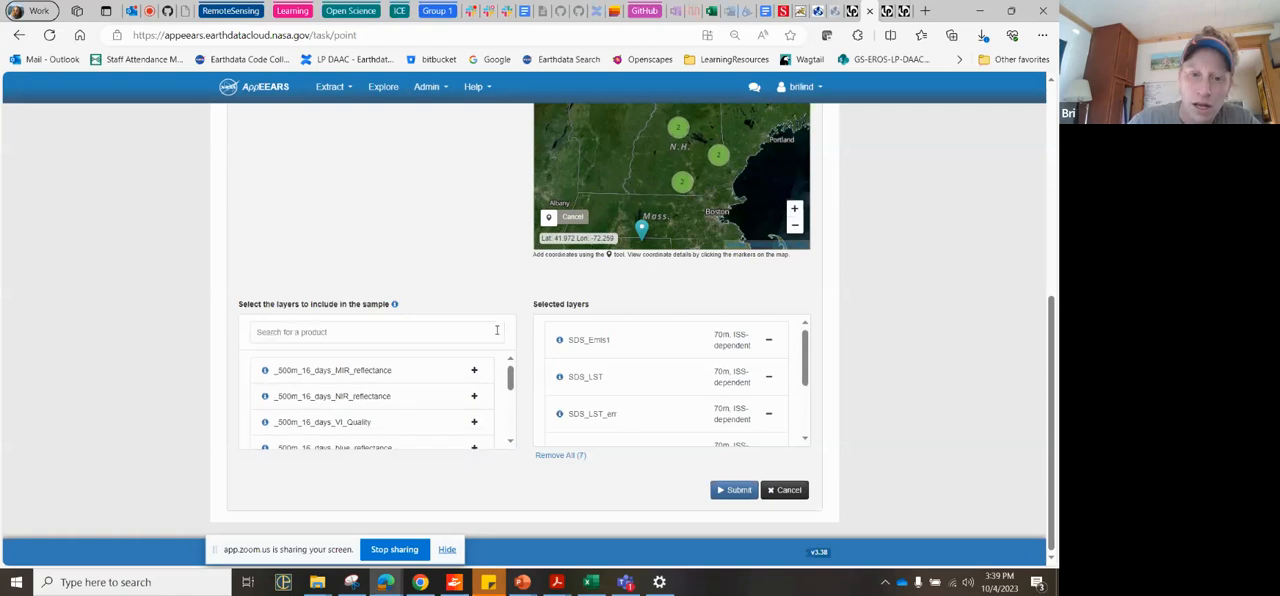
Step: Search the products for fire and select Combined MODIS Burned Area, MCD64A1.061, 500m, Monthly
{"action": "left_click", "coordinate": [446, 335]}
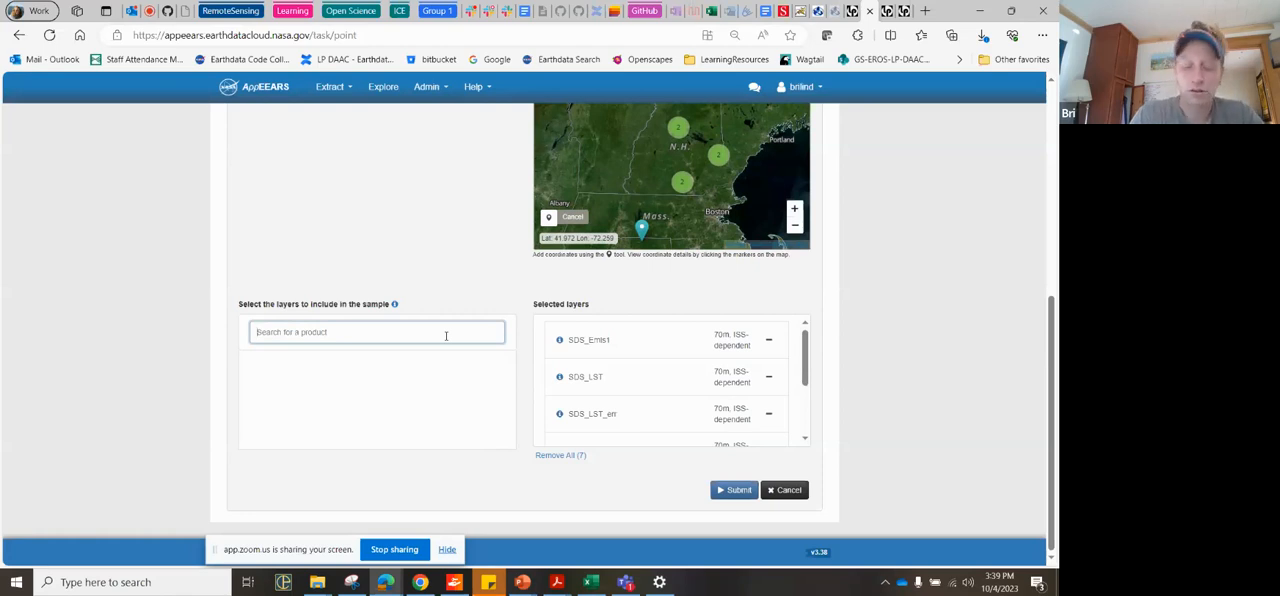
{"action": "type", "text": "fire"}
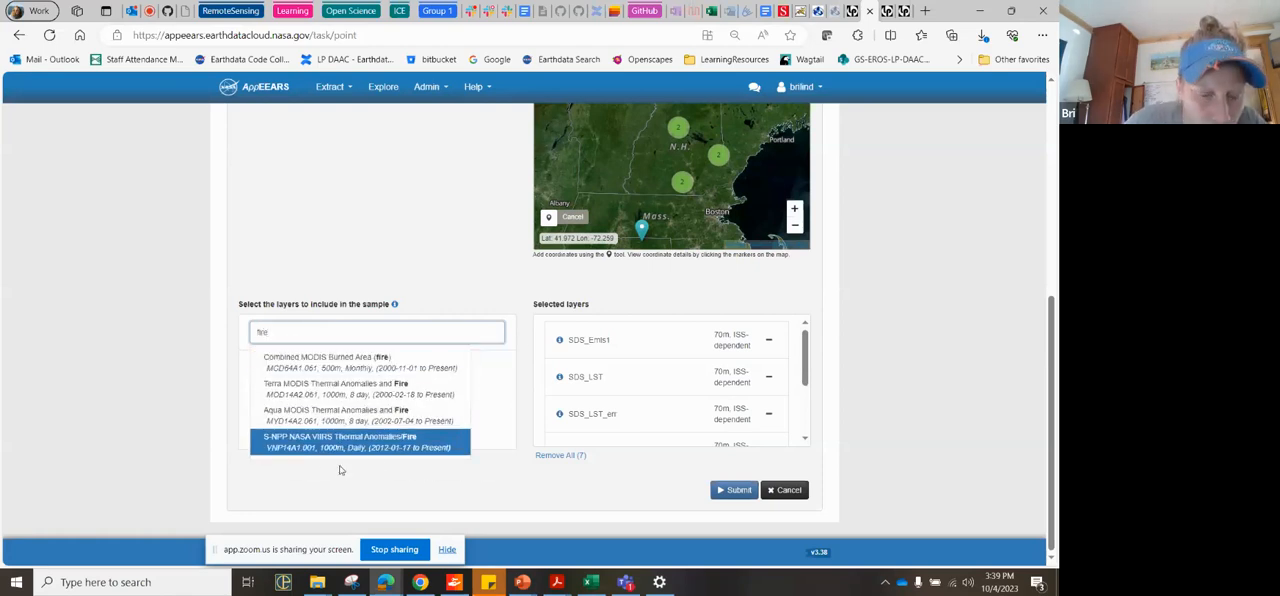
{"action": "left_click", "coordinate": [328, 368]}
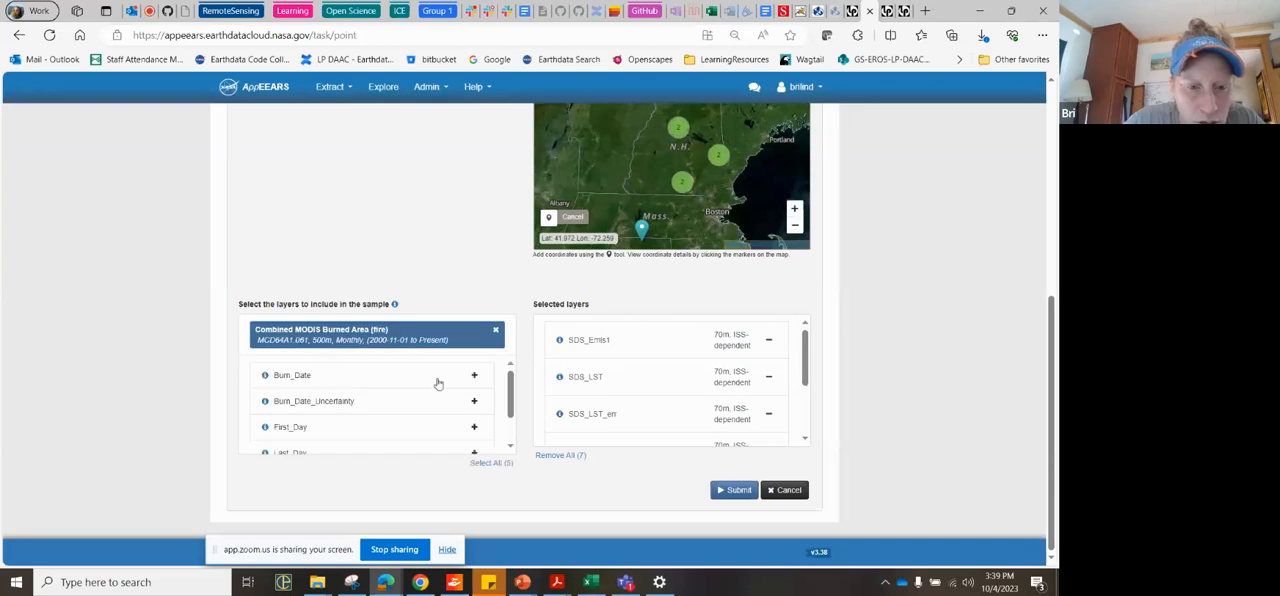
Step: Check the Burn_Date layer details, add Burn_Date from the Combined MODIS Burned Area product to the sample, and clear the product
{"action": "scroll", "coordinate": [432, 440], "scroll_direction": "down", "scroll_amount": 2}
{"action": "scroll", "coordinate": [432, 440], "scroll_direction": "up", "scroll_amount": 2}
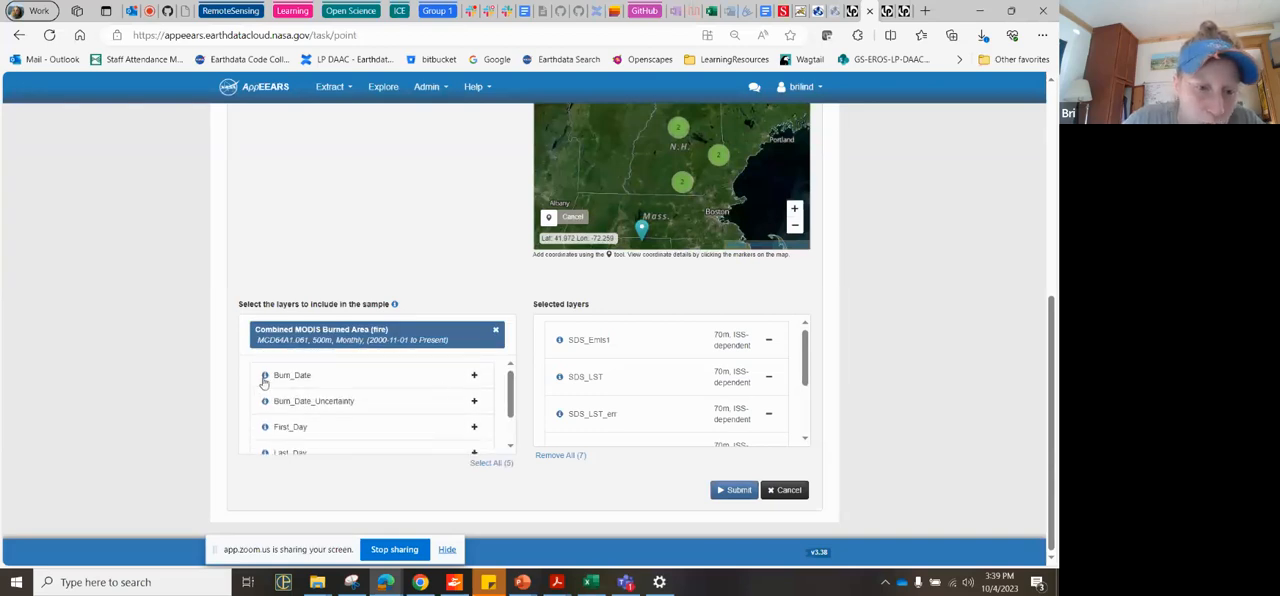
{"action": "mouse_move", "coordinate": [264, 382]}
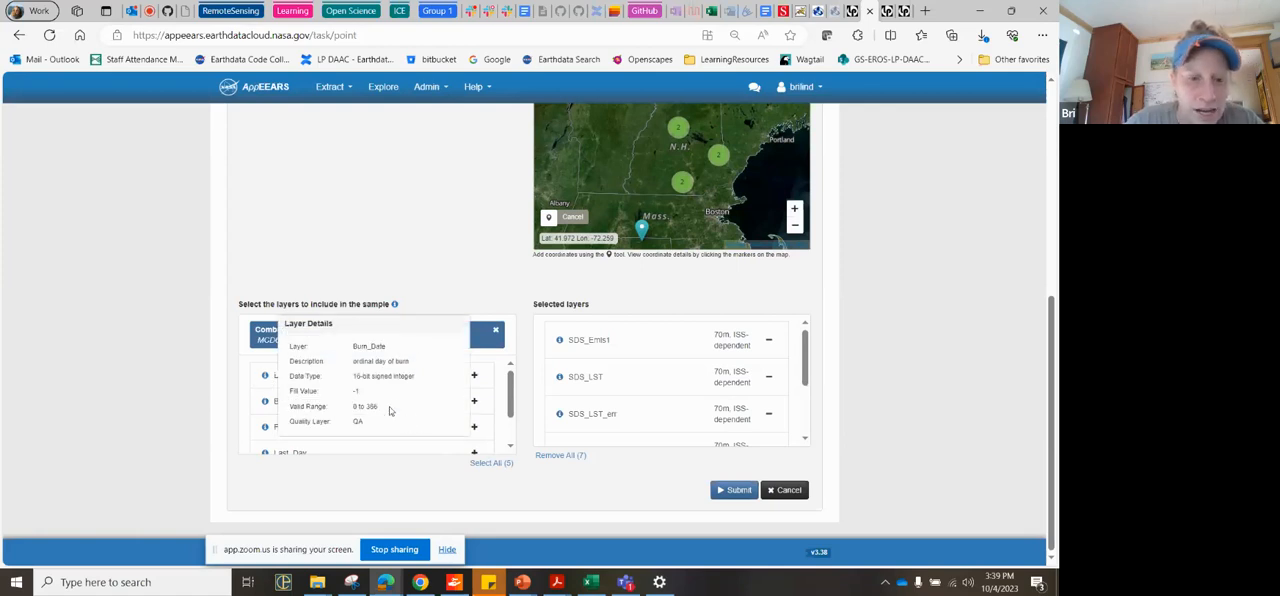
{"action": "mouse_move", "coordinate": [265, 408]}
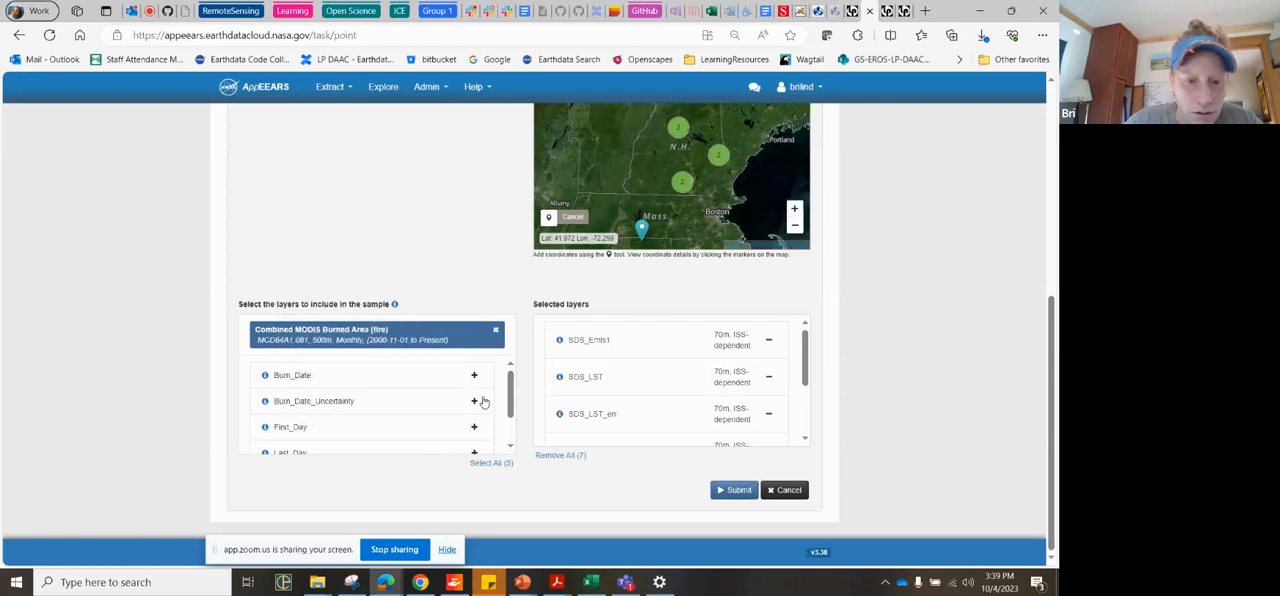
{"action": "left_click", "coordinate": [476, 378]}
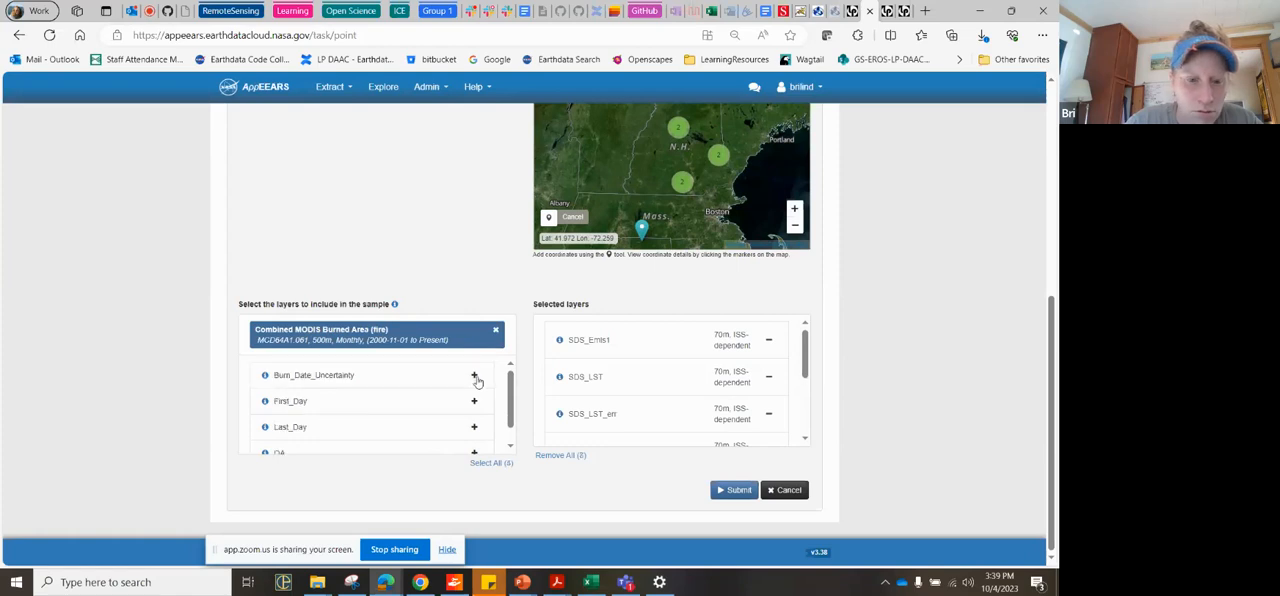
{"action": "left_click", "coordinate": [496, 331]}
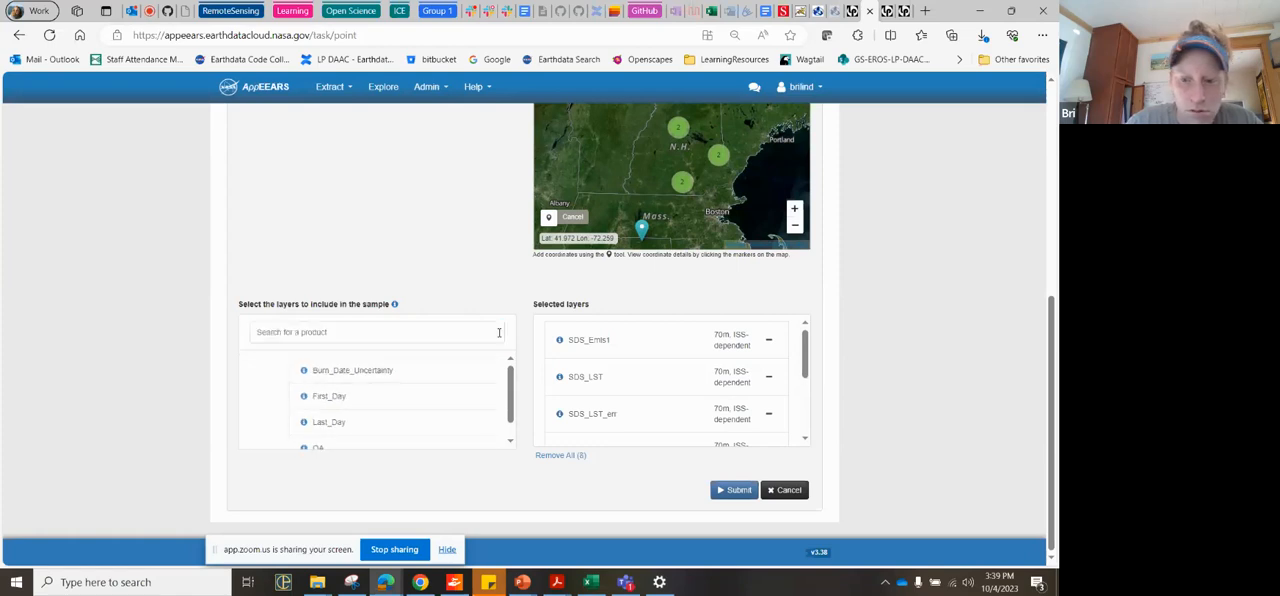
Step: Review the sample name, coordinates, dates and selected layers, and submit the NH_phenoandtemp point sample request
{"action": "scroll", "coordinate": [547, 499], "scroll_direction": "up", "scroll_amount": 2}
{"action": "scroll", "coordinate": [547, 499], "scroll_direction": "up", "scroll_amount": 4}
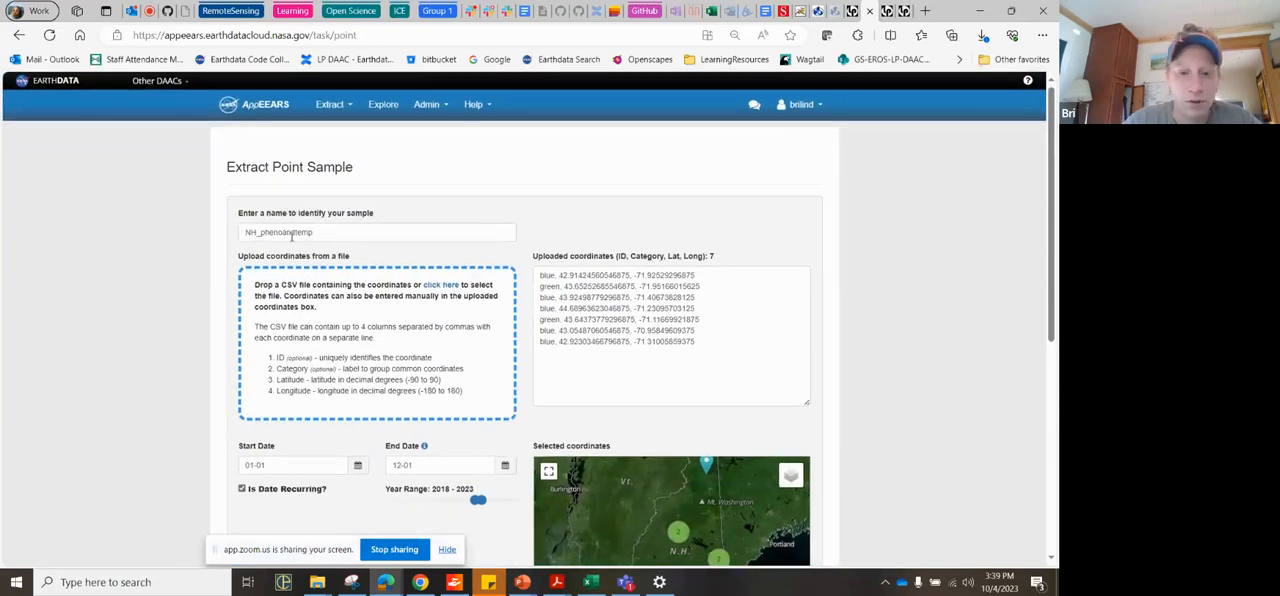
{"action": "scroll", "coordinate": [344, 401], "scroll_direction": "down", "scroll_amount": 2}
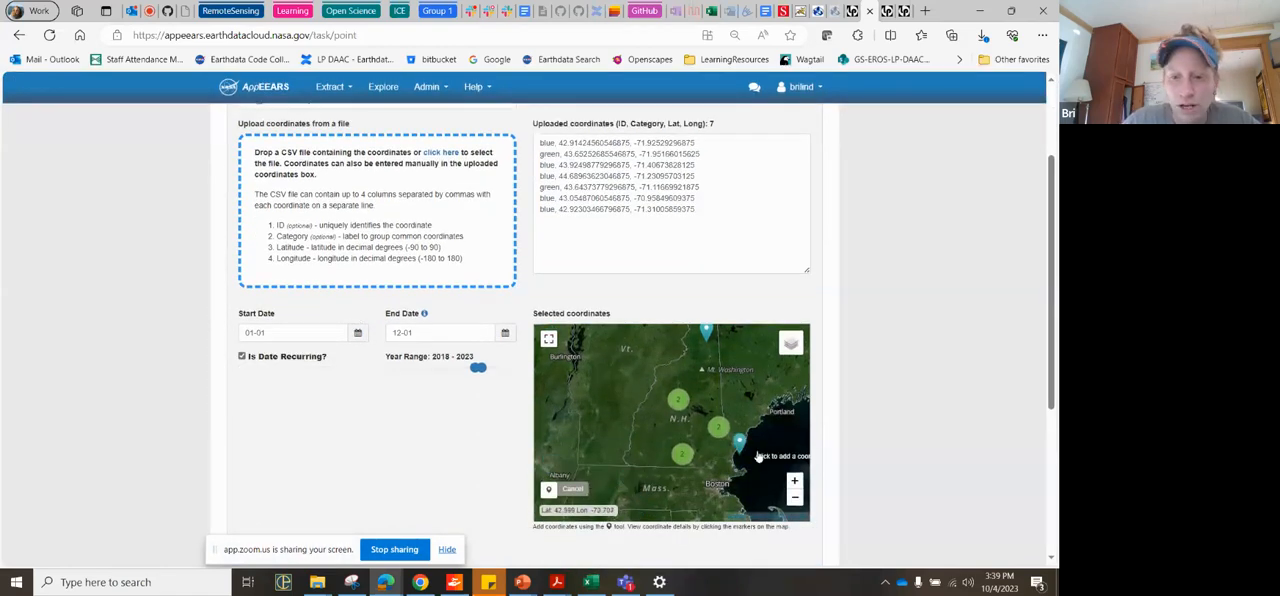
{"action": "scroll", "coordinate": [918, 470], "scroll_direction": "down", "scroll_amount": 3}
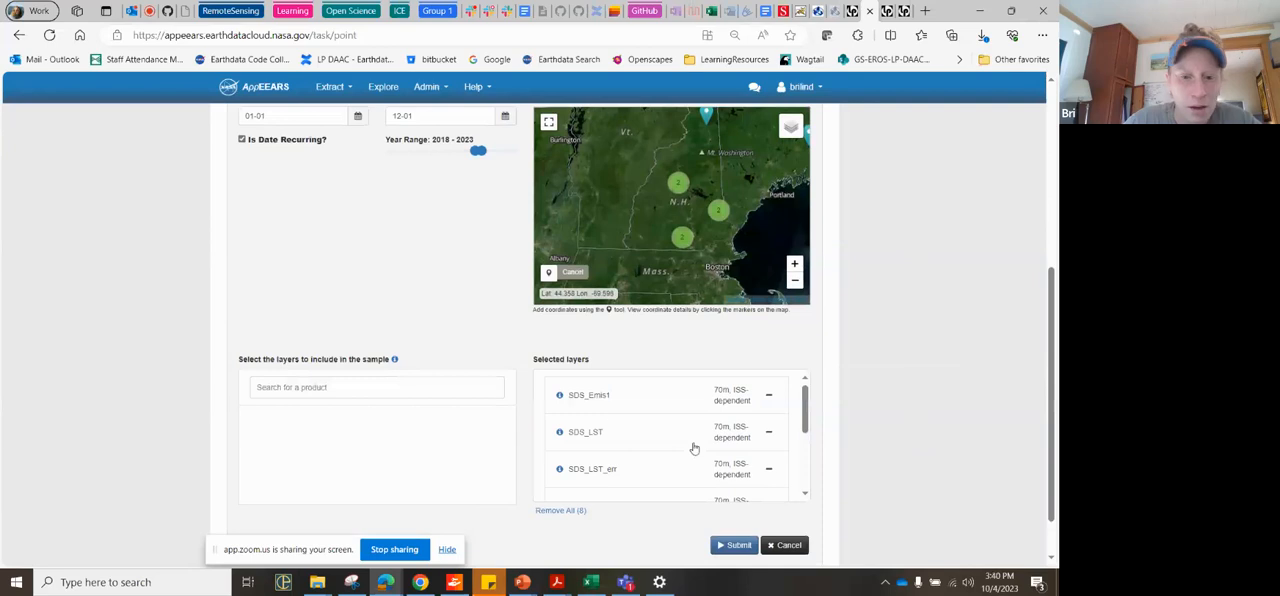
{"action": "scroll", "coordinate": [657, 437], "scroll_direction": "up", "scroll_amount": 2}
{"action": "scroll", "coordinate": [658, 437], "scroll_direction": "down", "scroll_amount": 2}
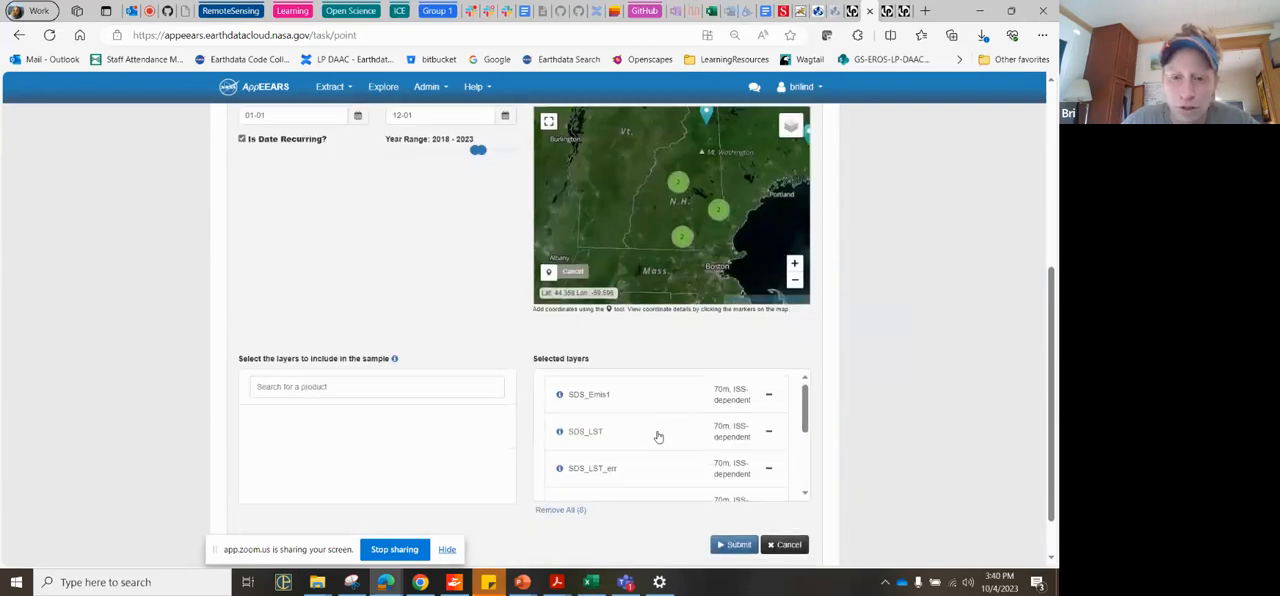
{"action": "scroll", "coordinate": [643, 462], "scroll_direction": "down", "scroll_amount": 3}
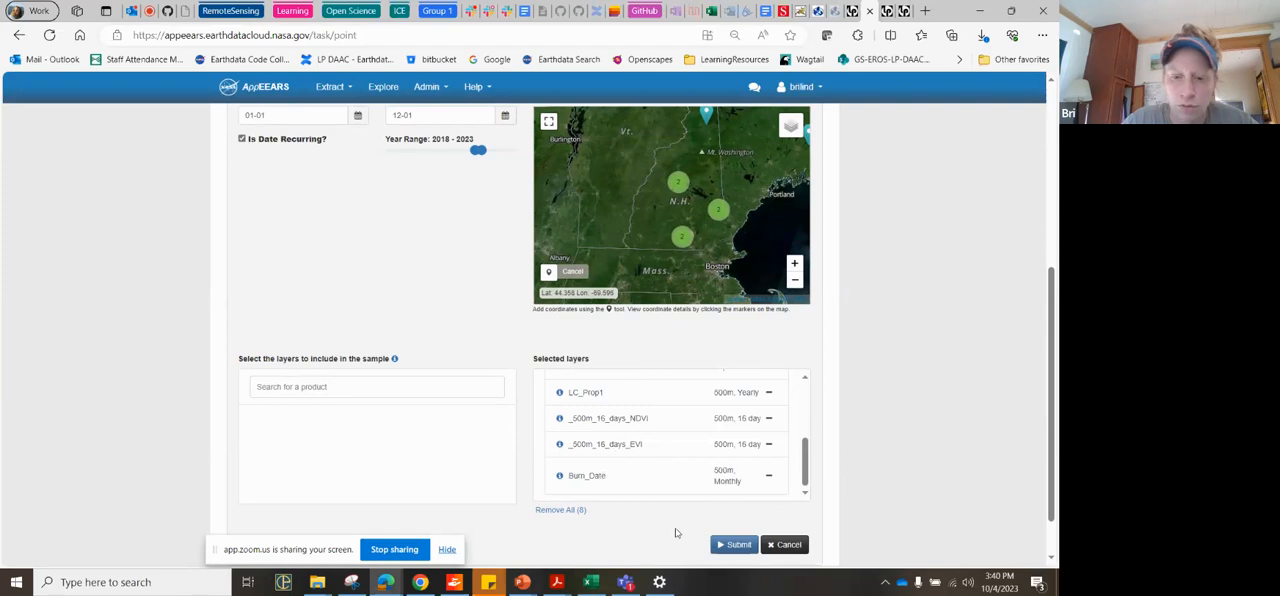
{"action": "scroll", "coordinate": [705, 540], "scroll_direction": "down", "scroll_amount": 1}
{"action": "left_click", "coordinate": [741, 497]}
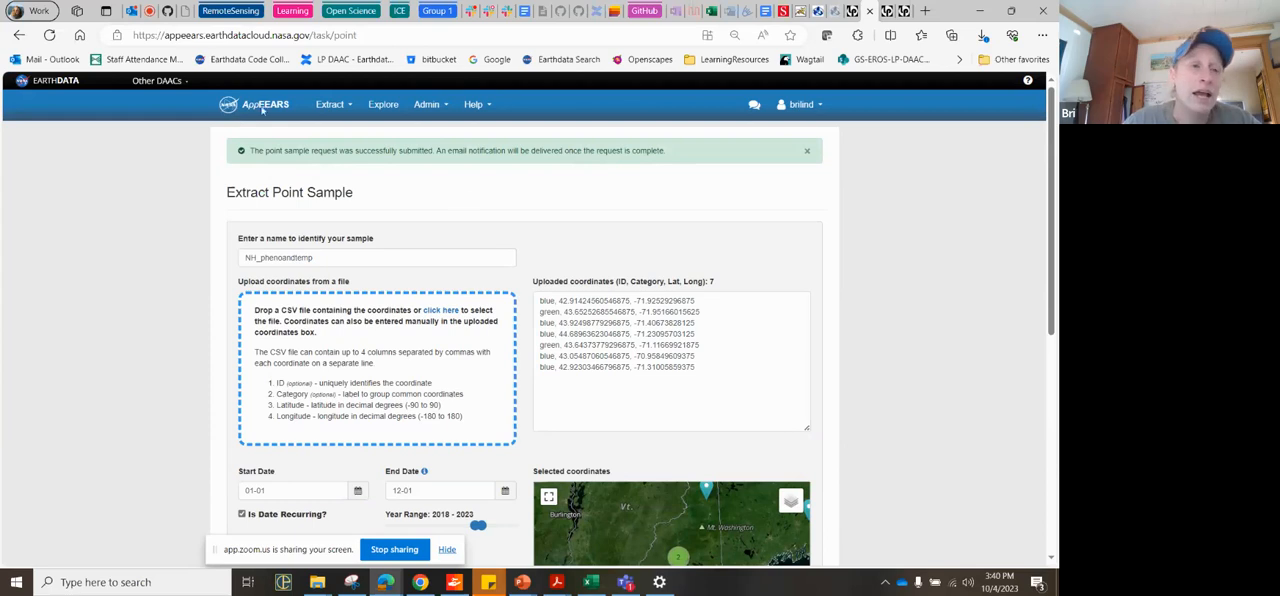
Step: Switch to the Outlook inbox, open the AppEEARS NH_phenoandtemp Request Received email, and close the meeting invitation pane
{"action": "left_click", "coordinate": [131, 11]}
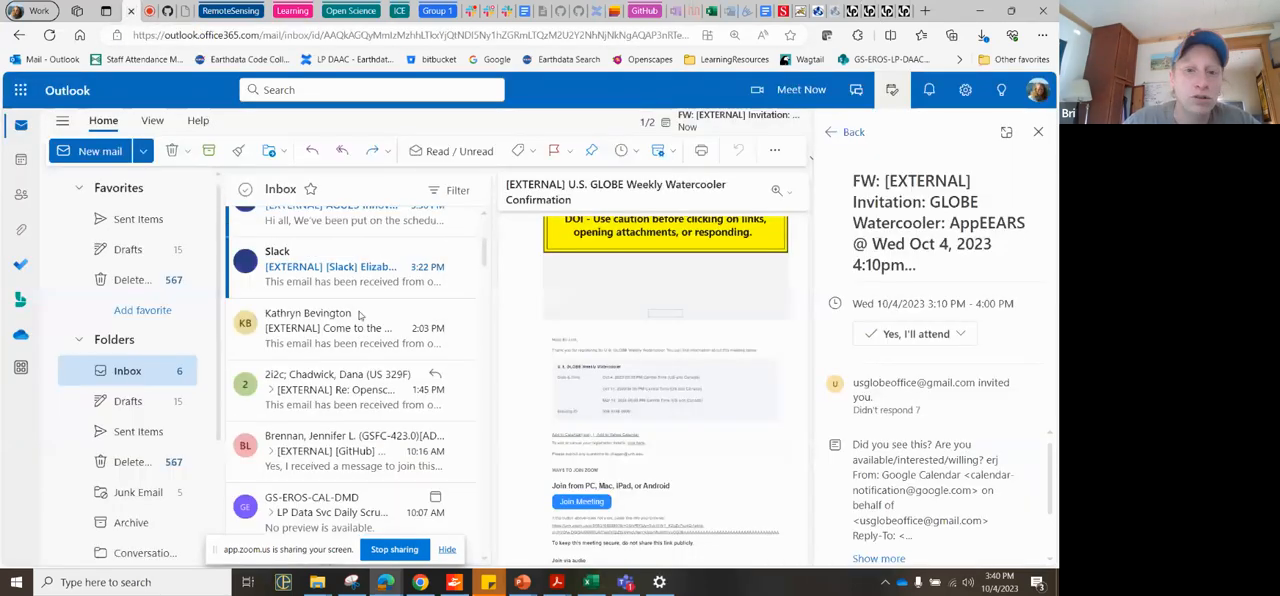
{"action": "scroll", "coordinate": [359, 315], "scroll_direction": "up", "scroll_amount": 3}
{"action": "left_click", "coordinate": [407, 303]}
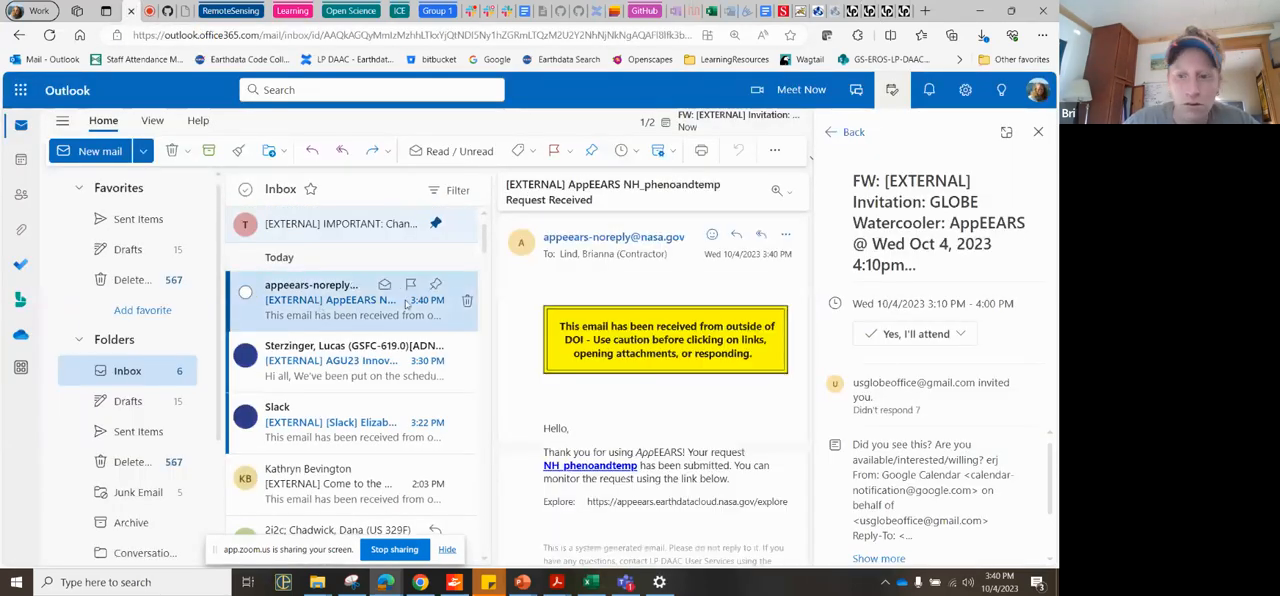
{"action": "left_click", "coordinate": [1038, 131]}
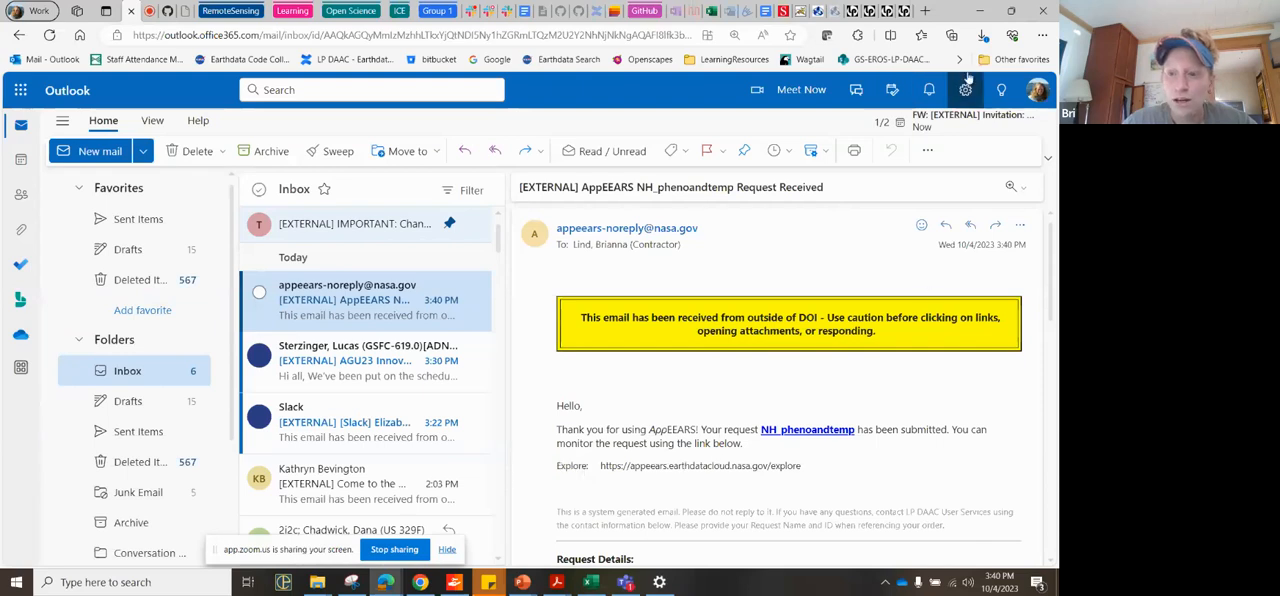
Step: Try to open the NH_phenoandtemp request through its link in the email, and dismiss the error message
{"action": "left_click", "coordinate": [814, 432]}
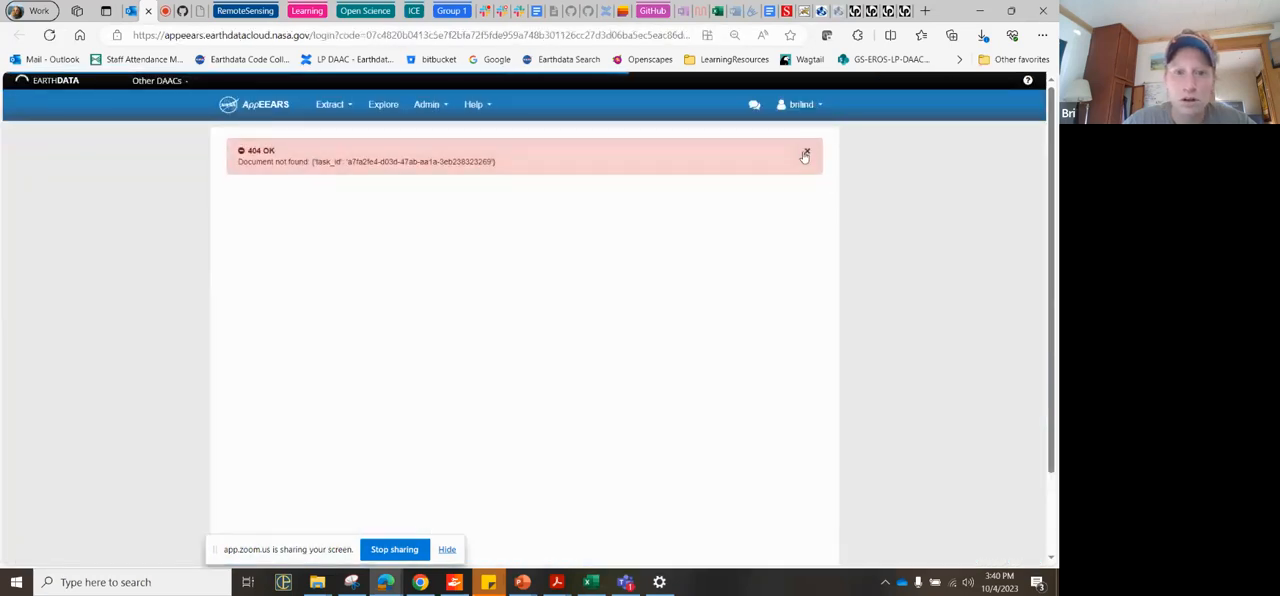
{"action": "left_click", "coordinate": [805, 155]}
{"action": "left_click", "coordinate": [805, 104]}
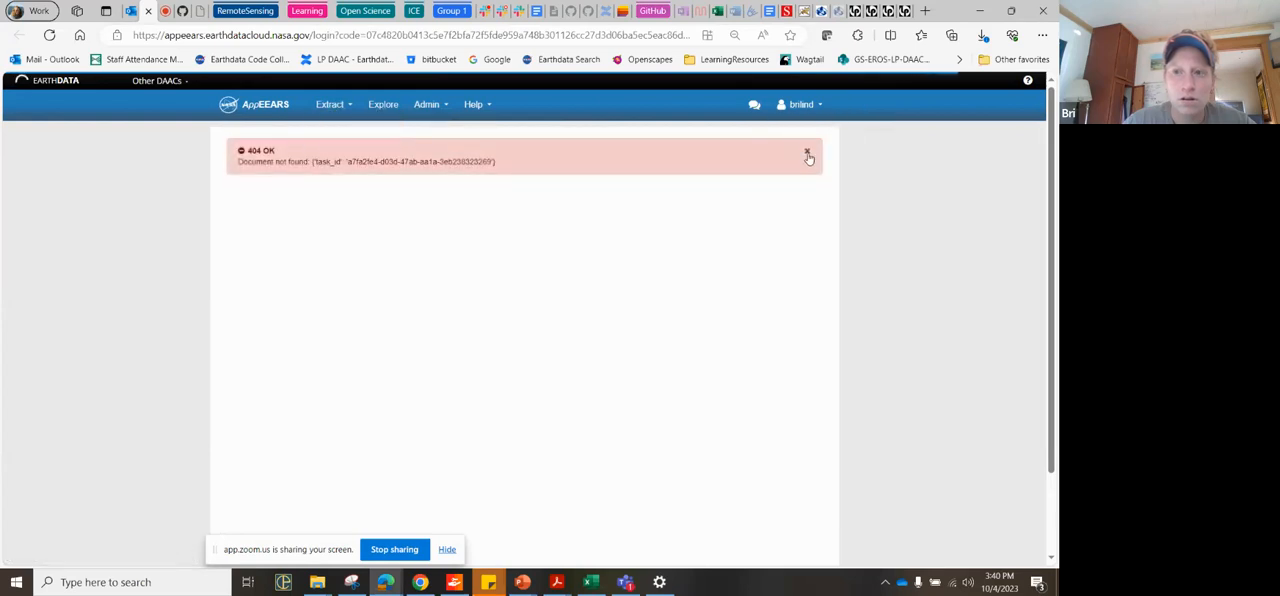
{"action": "left_click", "coordinate": [807, 151]}
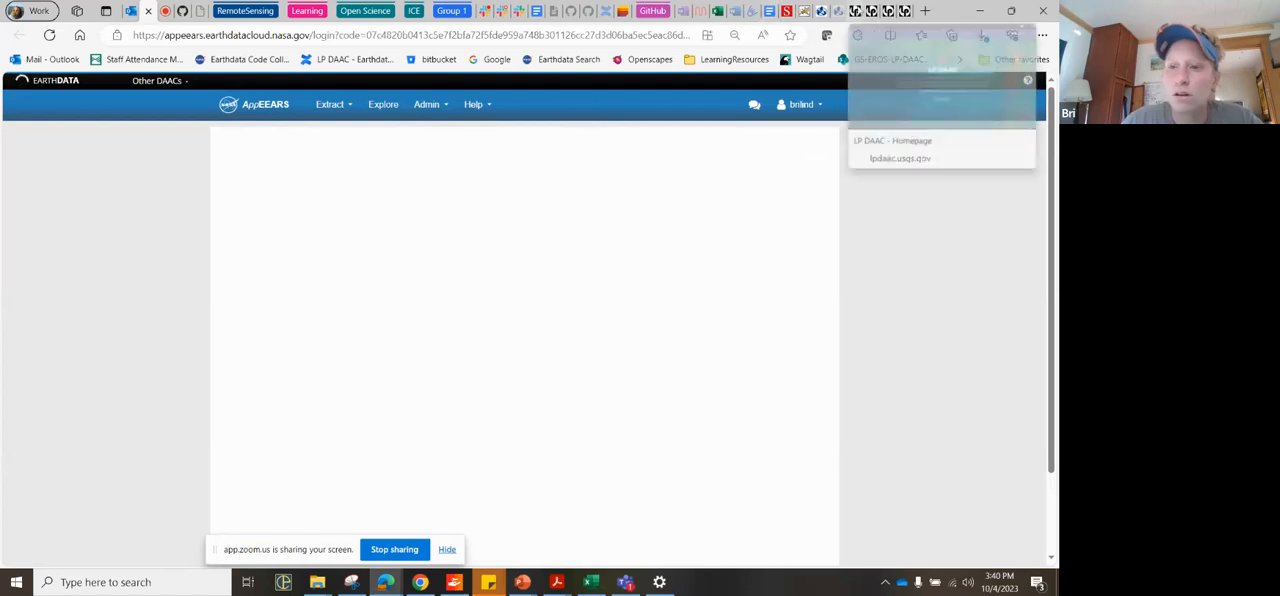
Step: Return to the AppEEARS point sample page, dismiss the submission notice, and open the Explore Requests list
{"action": "left_click", "coordinate": [857, 13]}
{"action": "left_click", "coordinate": [873, 13]}
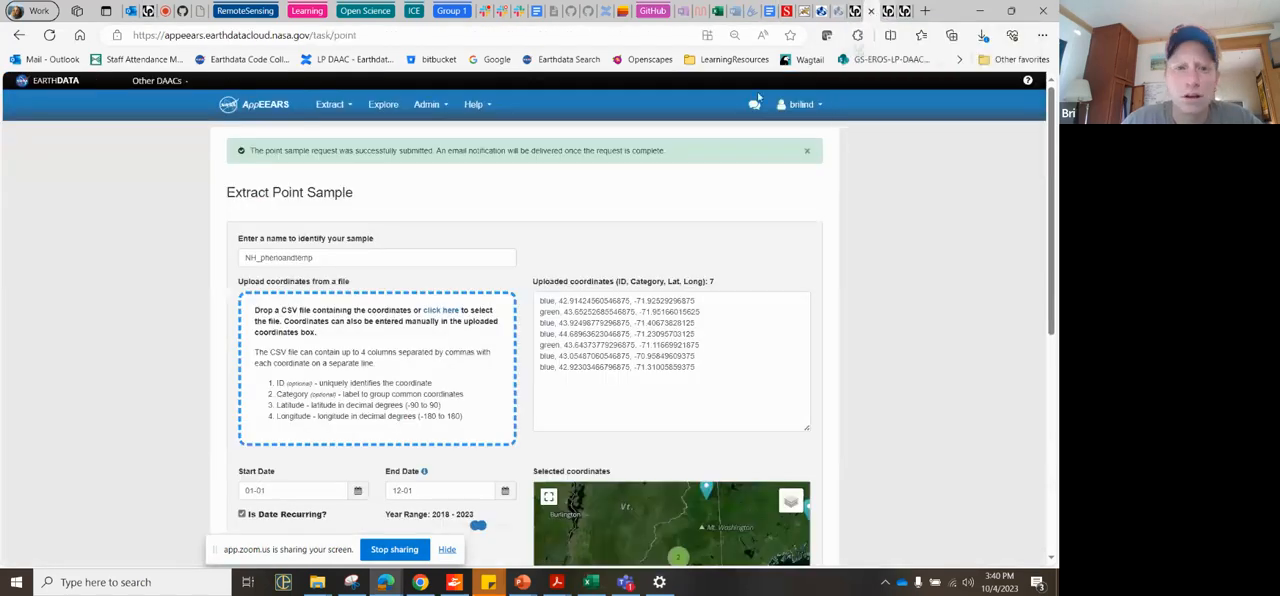
{"action": "left_click", "coordinate": [807, 151]}
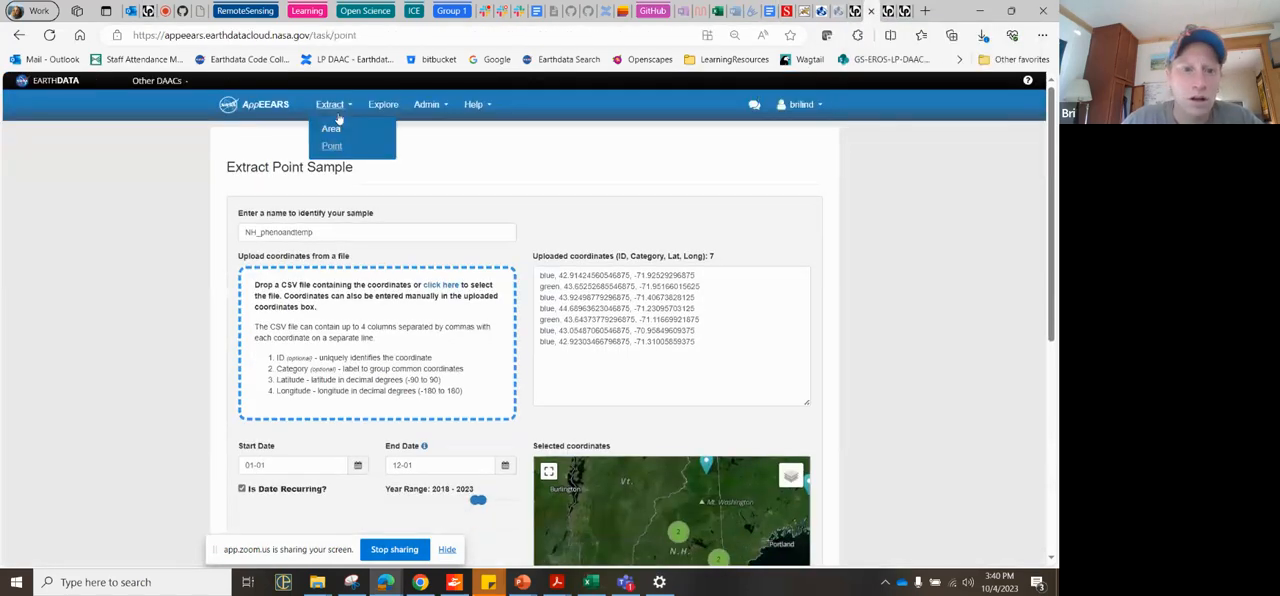
{"action": "left_click", "coordinate": [384, 105]}
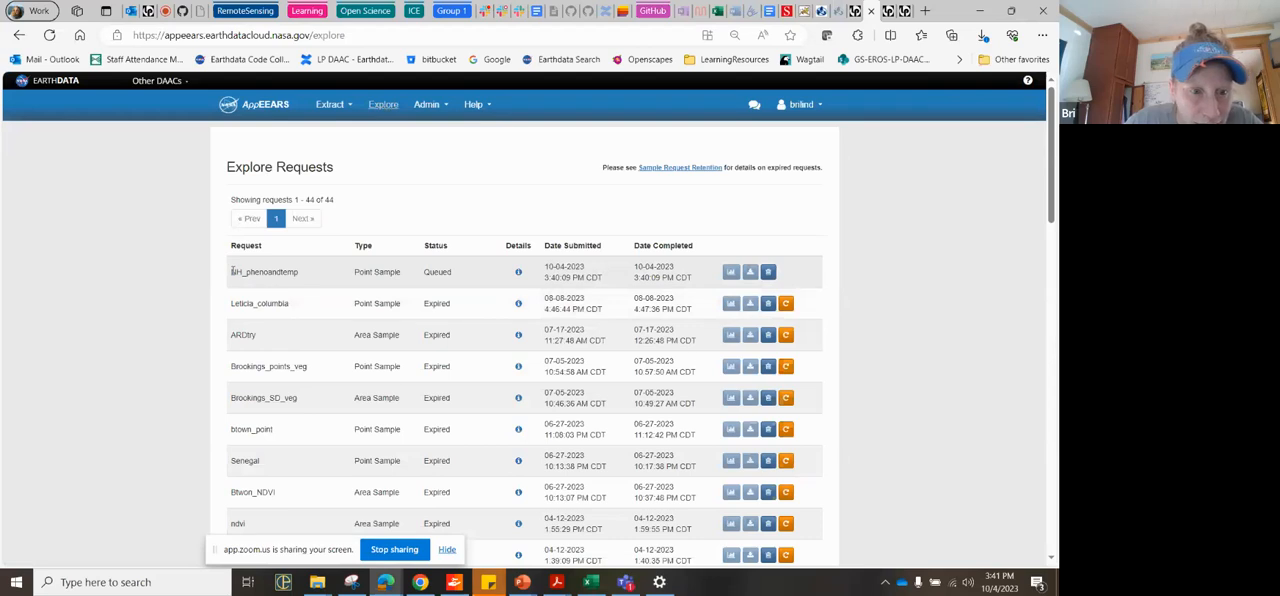
Step: Examine the request details of NH_phenoandtemp, including its dates and layers, and check its status
{"action": "left_click_drag", "start_coordinate": [232, 271], "coordinate": [310, 270]}
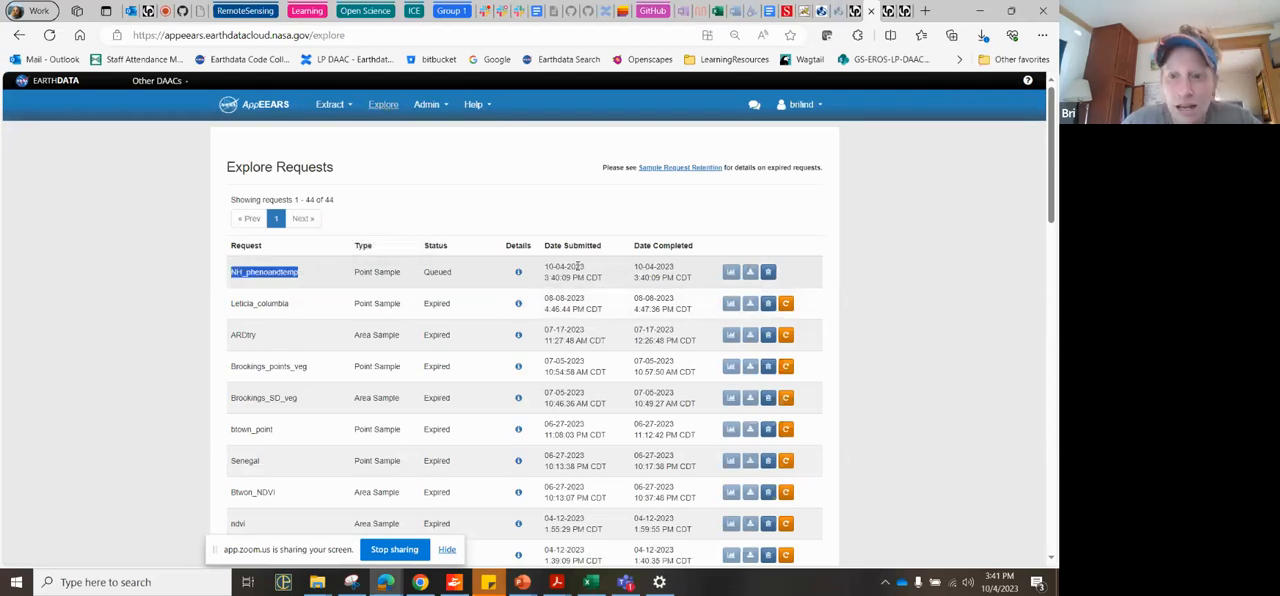
{"action": "left_click", "coordinate": [519, 279]}
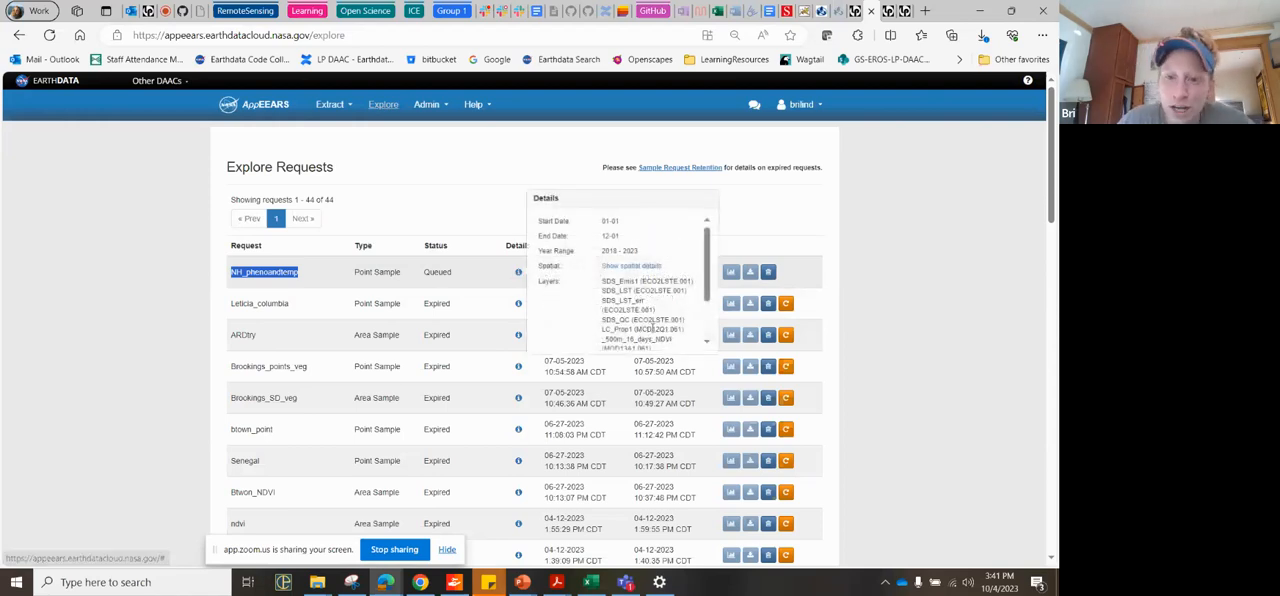
{"action": "scroll", "coordinate": [651, 327], "scroll_direction": "down", "scroll_amount": 2}
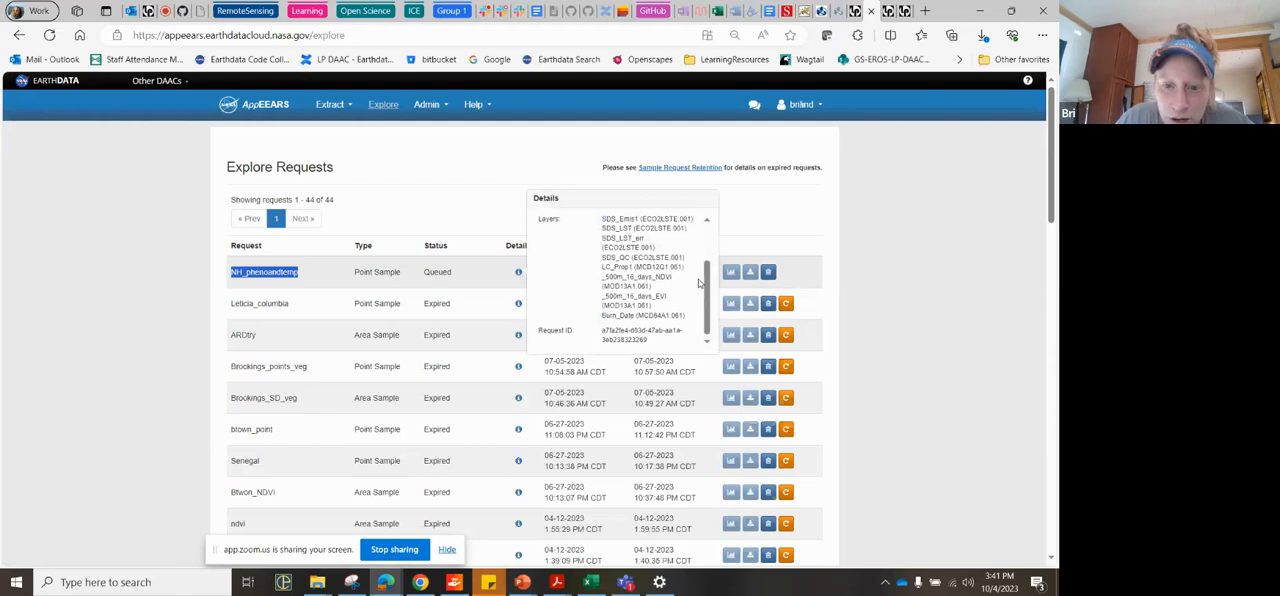
{"action": "left_click", "coordinate": [897, 322]}
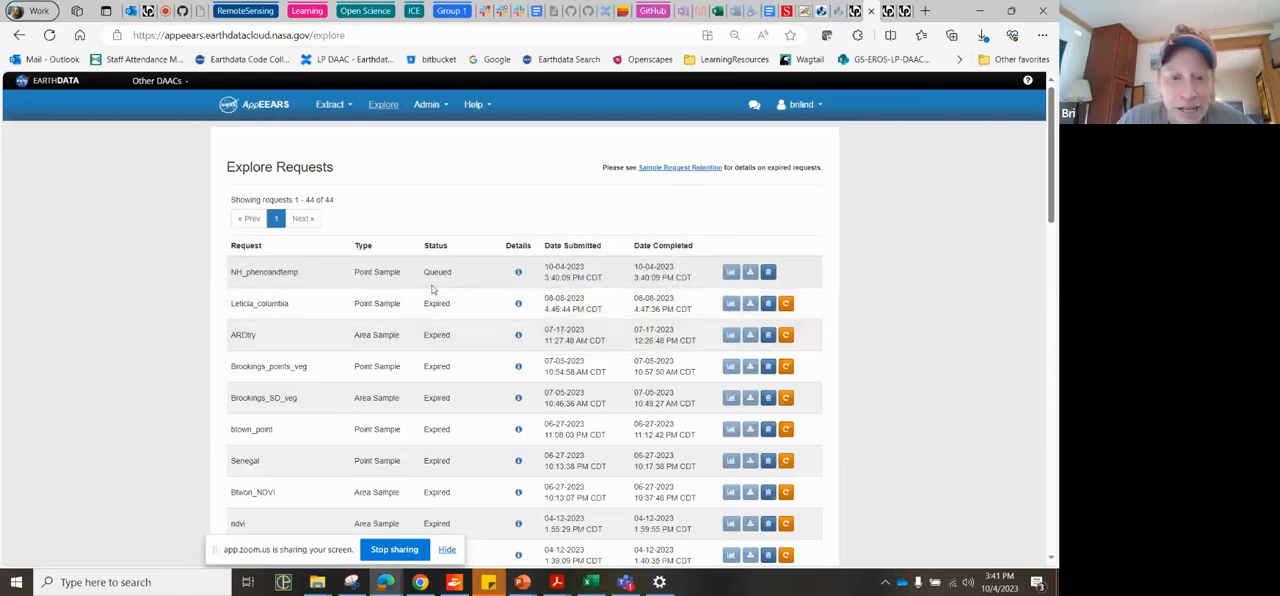
{"action": "left_click_drag", "start_coordinate": [478, 284], "coordinate": [411, 282]}
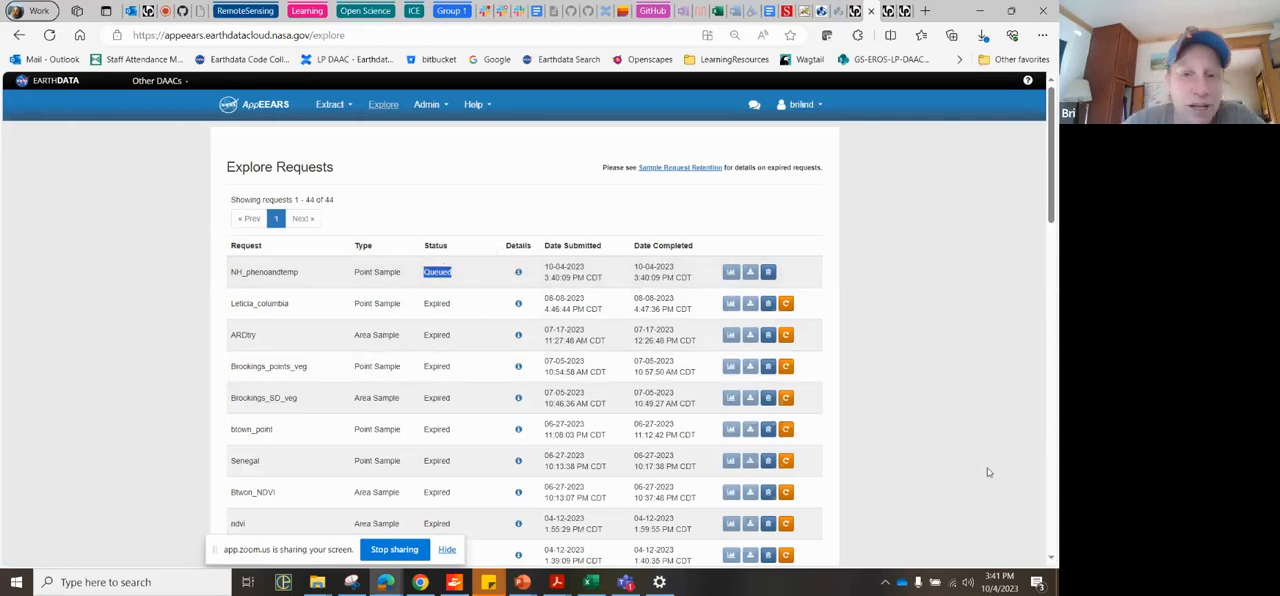
Step: Resubmit the expired Senegal_area area sample at the end of the request list and check its new status
{"action": "scroll", "coordinate": [985, 473], "scroll_direction": "down", "scroll_amount": 2}
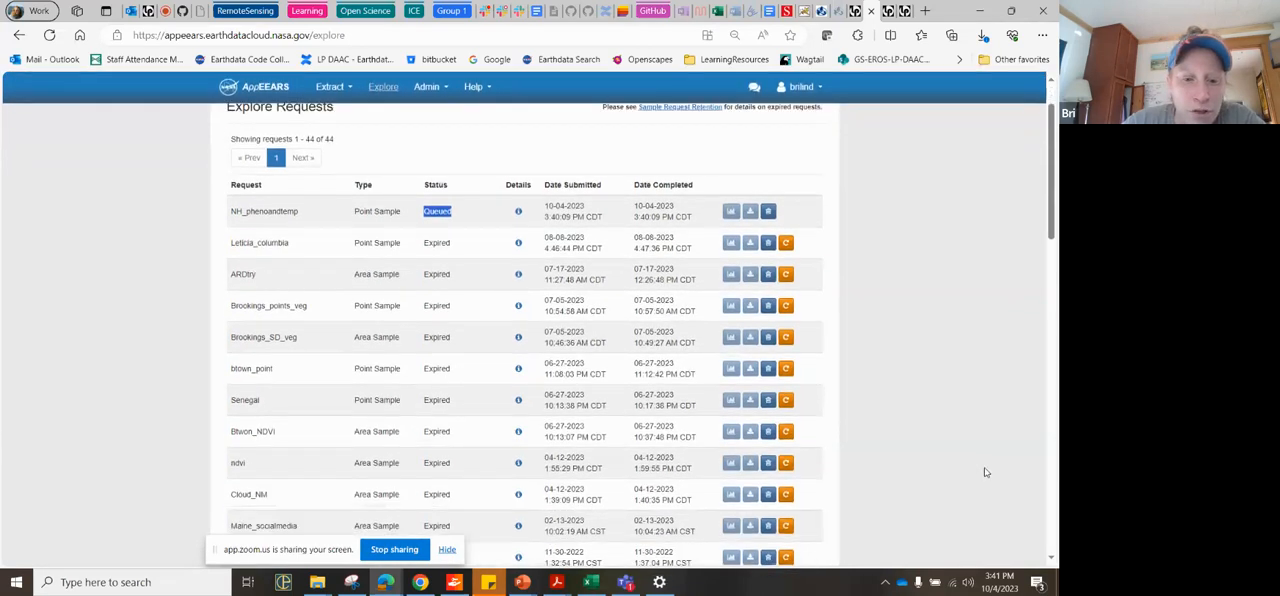
{"action": "scroll", "coordinate": [985, 472], "scroll_direction": "down", "scroll_amount": 4}
{"action": "scroll", "coordinate": [985, 472], "scroll_direction": "down", "scroll_amount": 4}
{"action": "scroll", "coordinate": [985, 473], "scroll_direction": "down", "scroll_amount": 4}
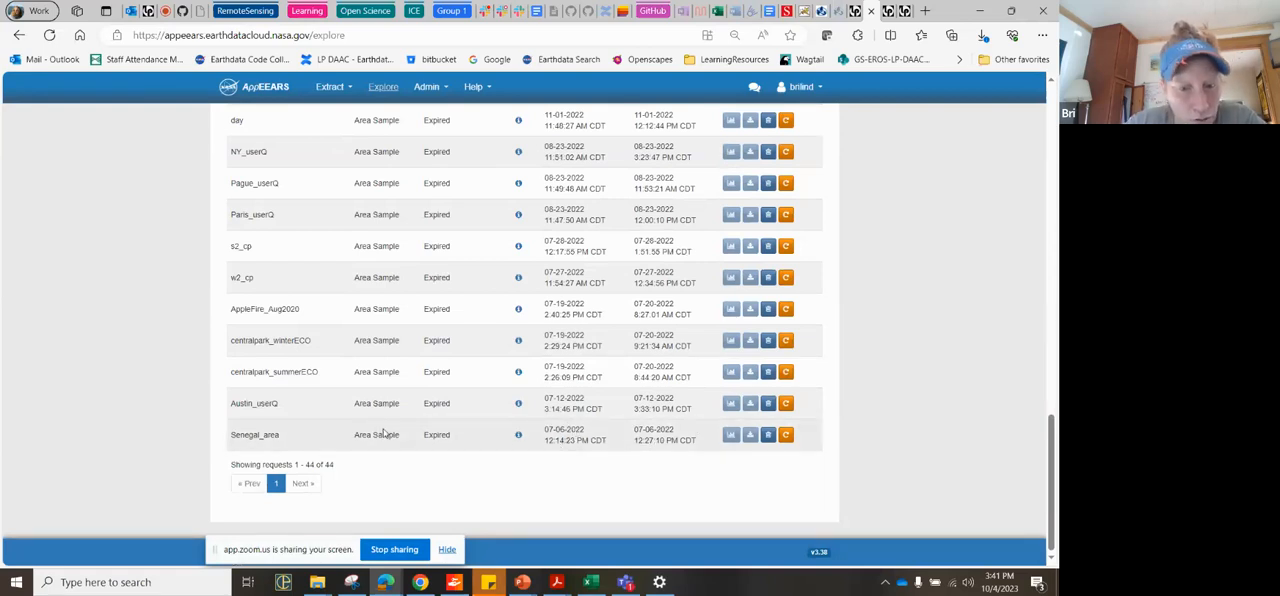
{"action": "mouse_move", "coordinate": [518, 438]}
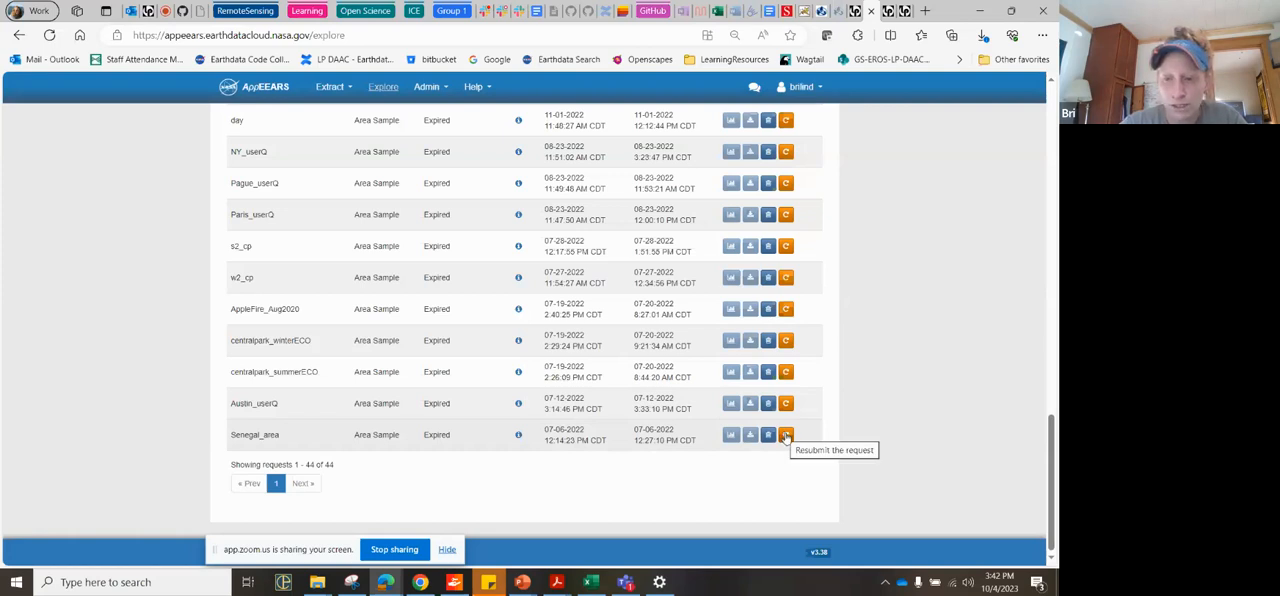
{"action": "left_click", "coordinate": [786, 436]}
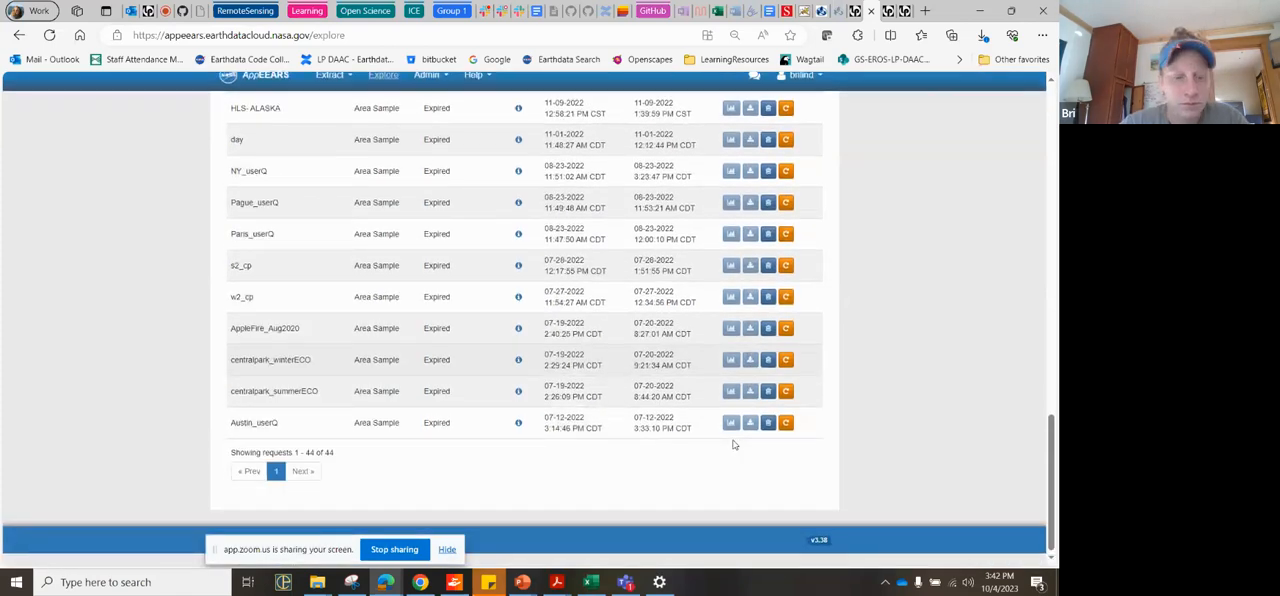
{"action": "scroll", "coordinate": [733, 444], "scroll_direction": "up", "scroll_amount": 15}
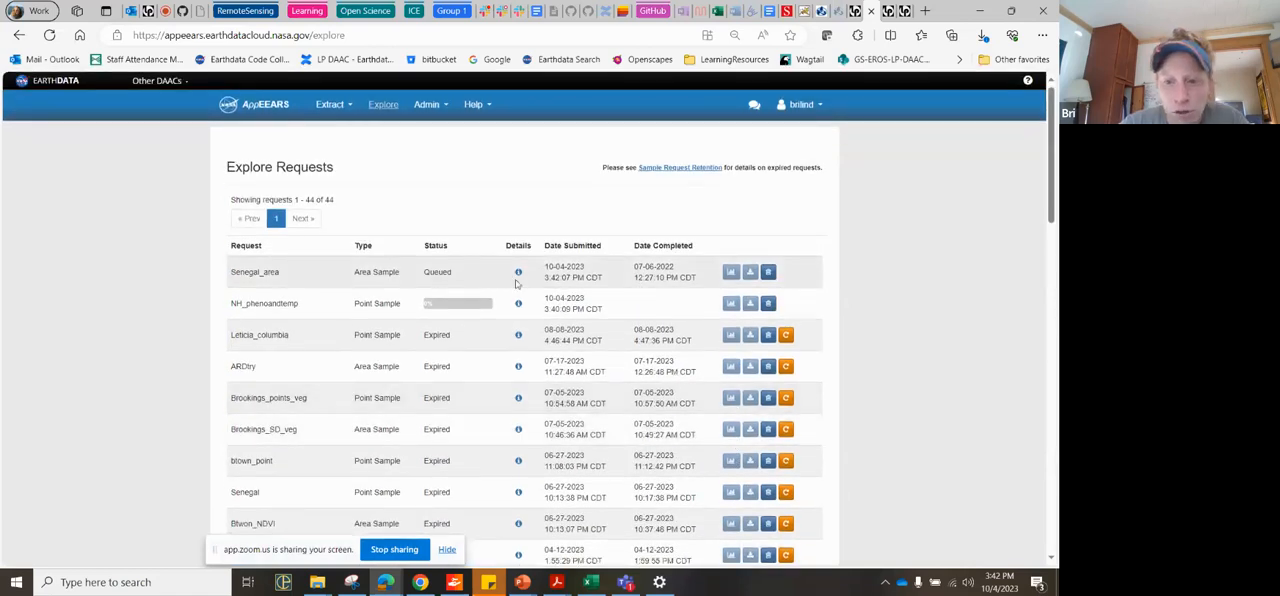
{"action": "left_click_drag", "start_coordinate": [455, 270], "coordinate": [410, 279]}
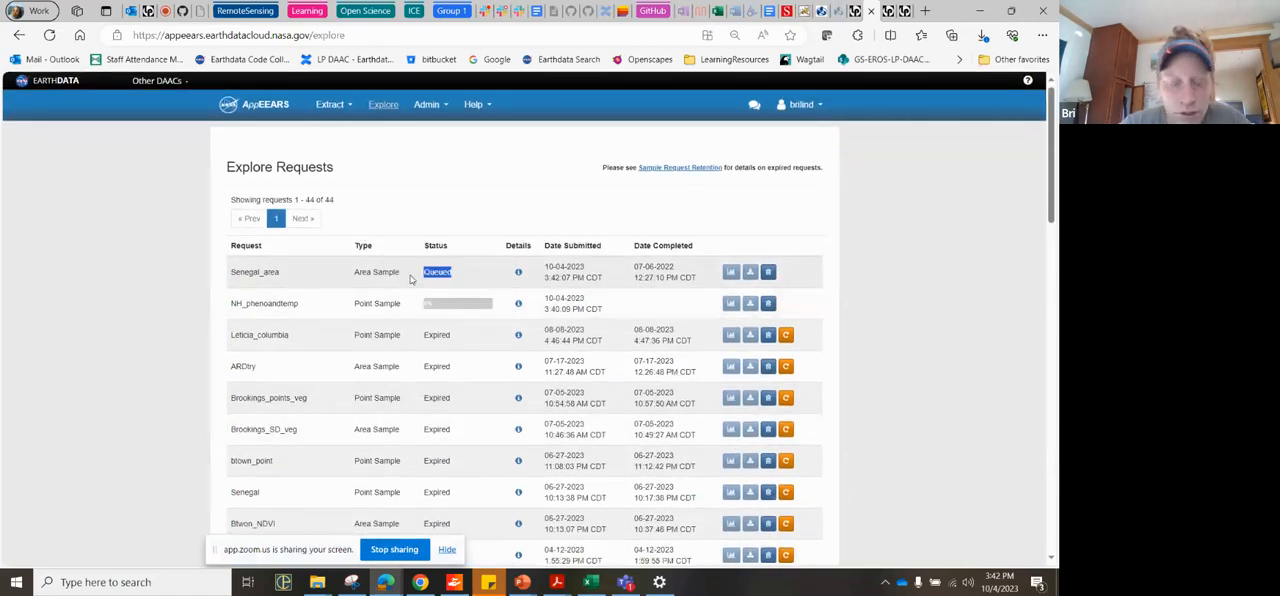
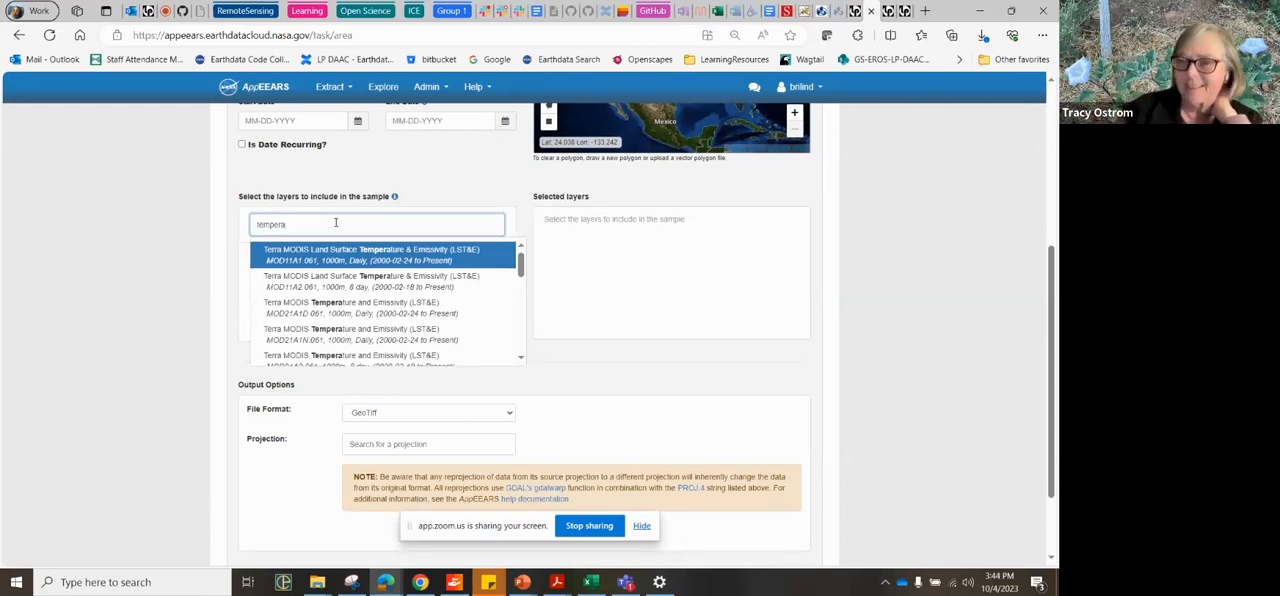
Step: Search the area sample's layer products for temperature and look through the matching products
{"action": "key", "text": "BackSpace"}
{"action": "key", "text": "BackSpace"}
{"action": "key", "text": "BackSpace"}
{"action": "key", "text": "BackSpace"}
{"action": "key", "text": "BackSpace"}
{"action": "key", "text": "BackSpace"}
{"action": "key", "text": "BackSpace"}
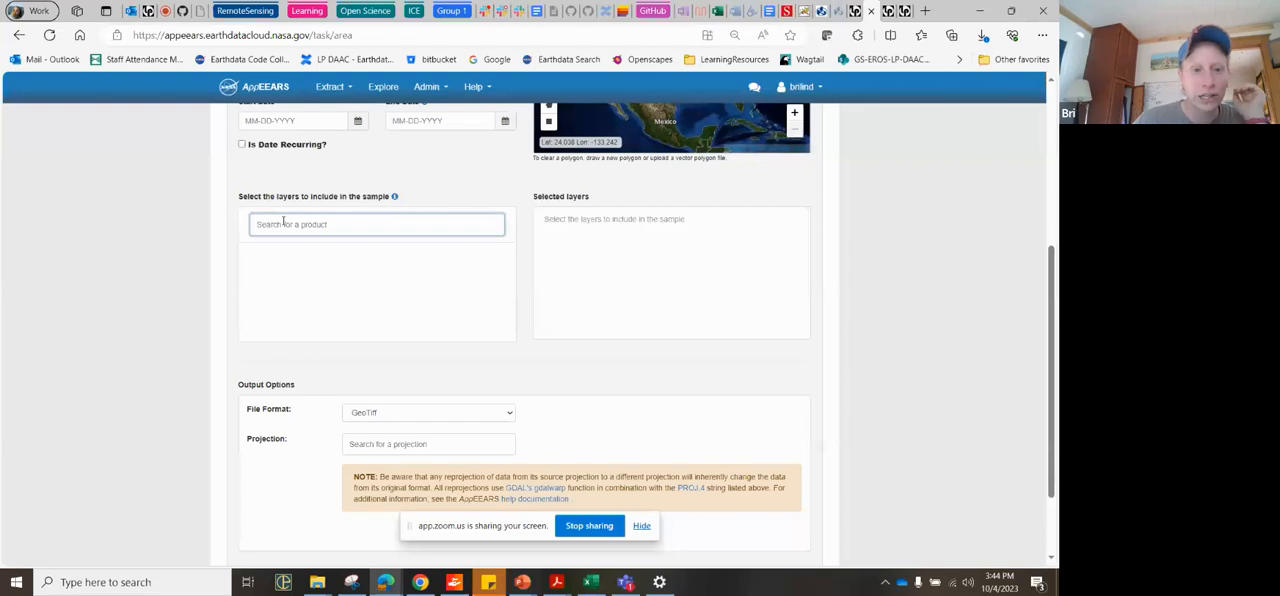
{"action": "type", "text": "t"}
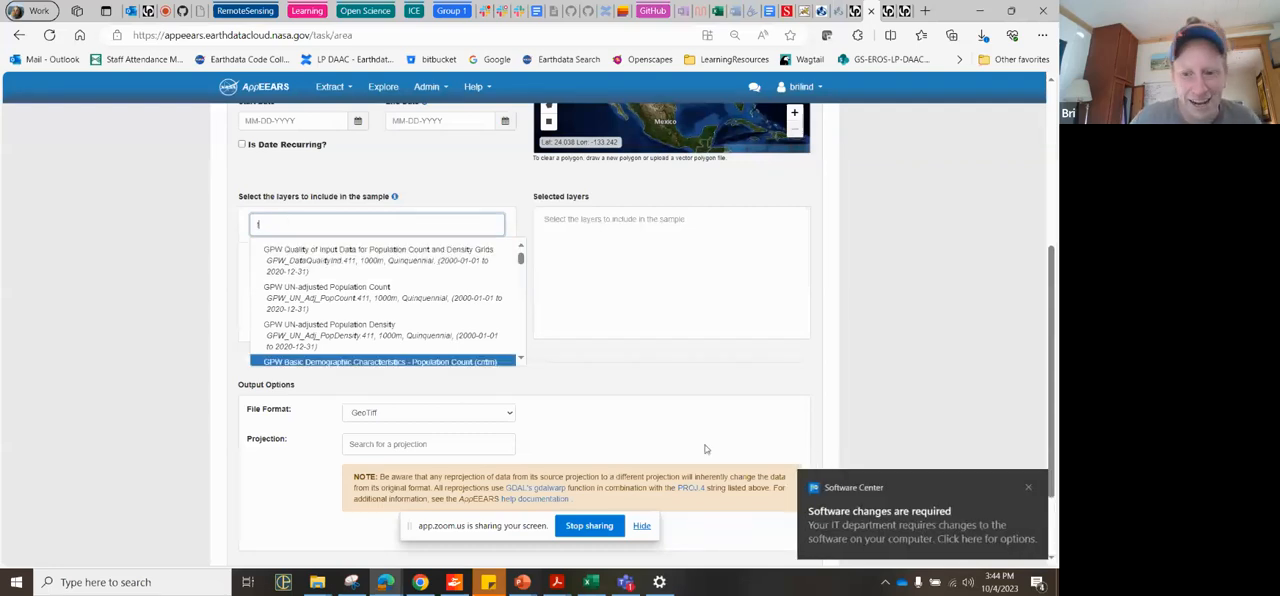
{"action": "left_click", "coordinate": [1028, 487]}
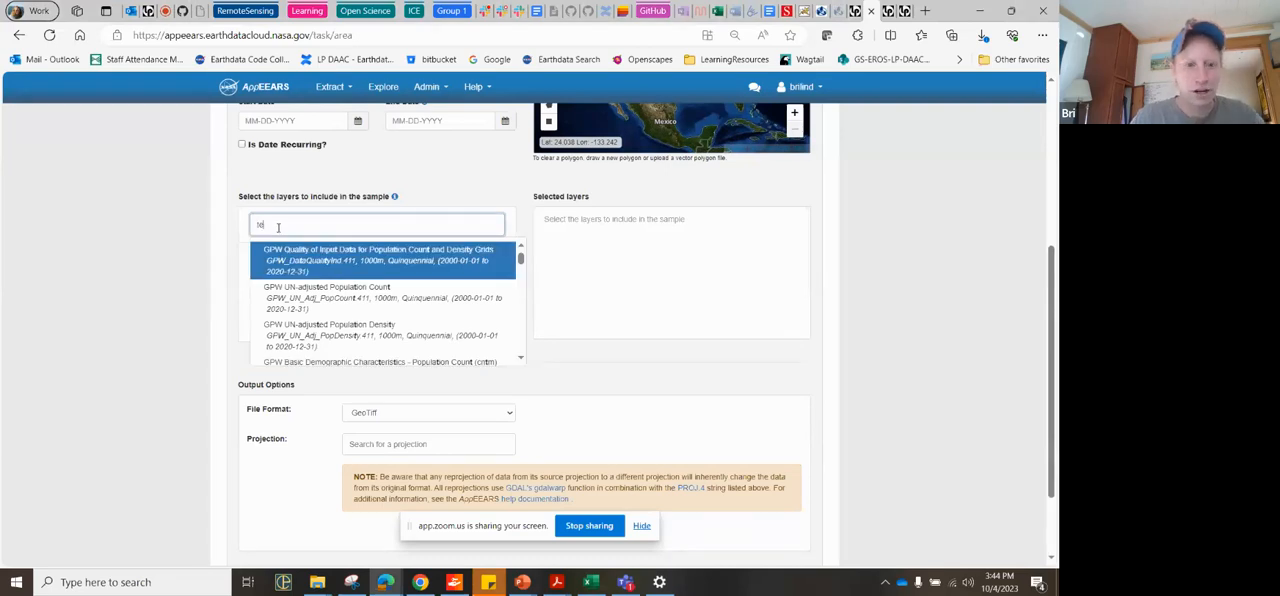
{"action": "type", "text": "mpe"}
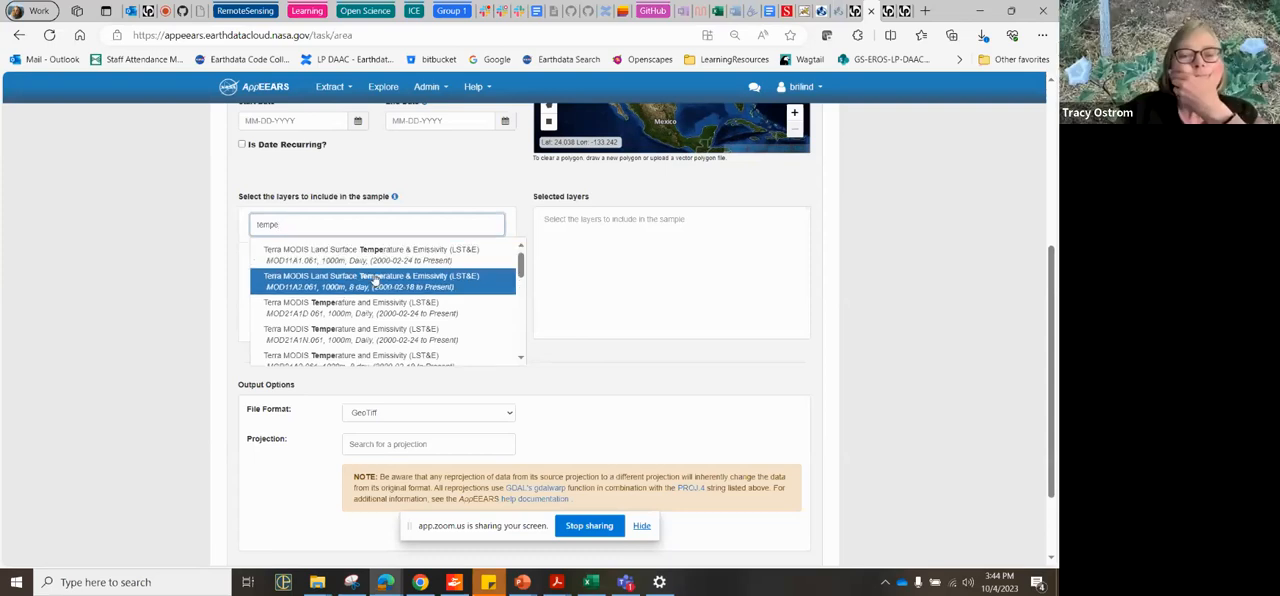
{"action": "type", "text": "rature"}
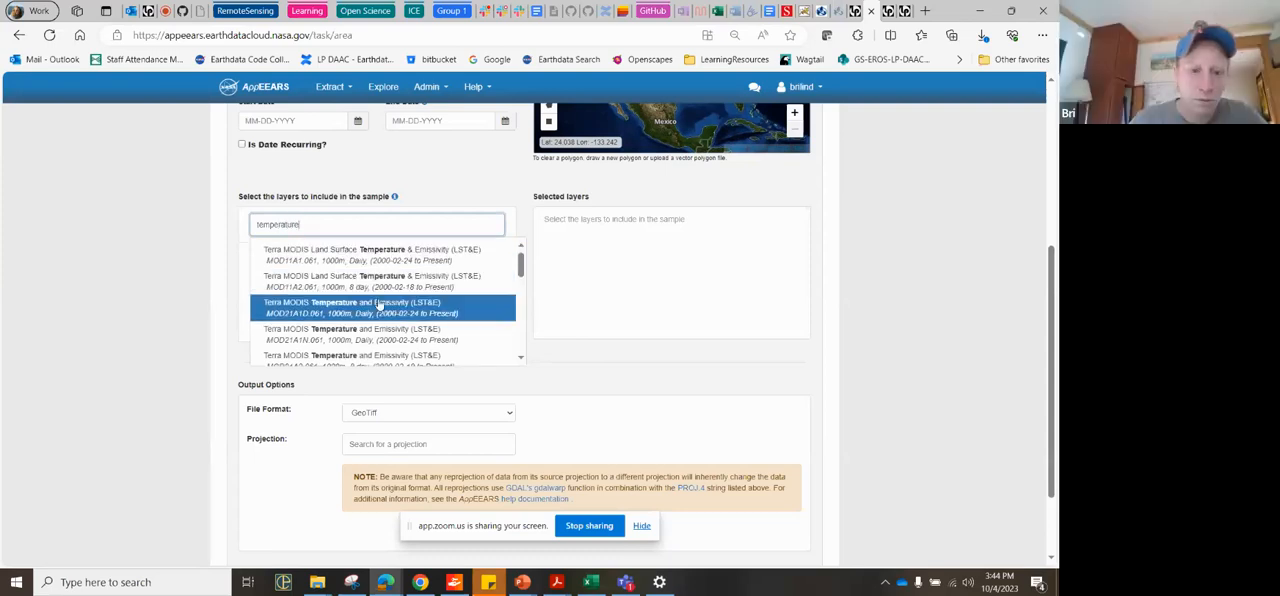
{"action": "scroll", "coordinate": [318, 345], "scroll_direction": "down", "scroll_amount": 2}
{"action": "scroll", "coordinate": [318, 345], "scroll_direction": "down", "scroll_amount": 5}
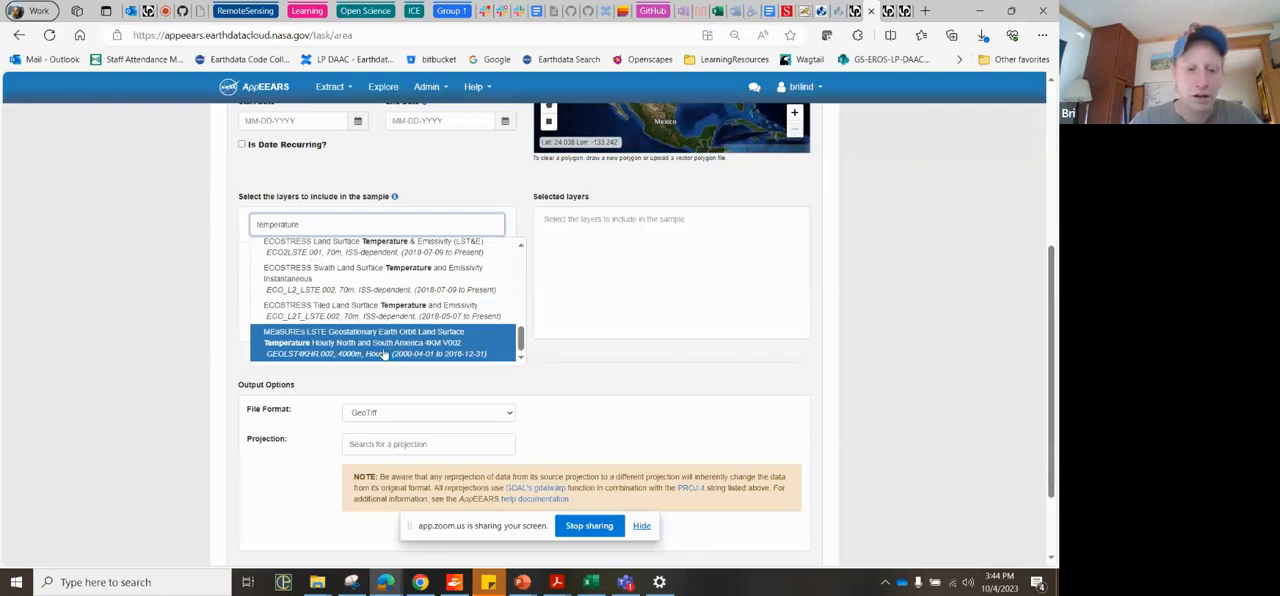
{"action": "scroll", "coordinate": [383, 340], "scroll_direction": "up", "scroll_amount": 5}
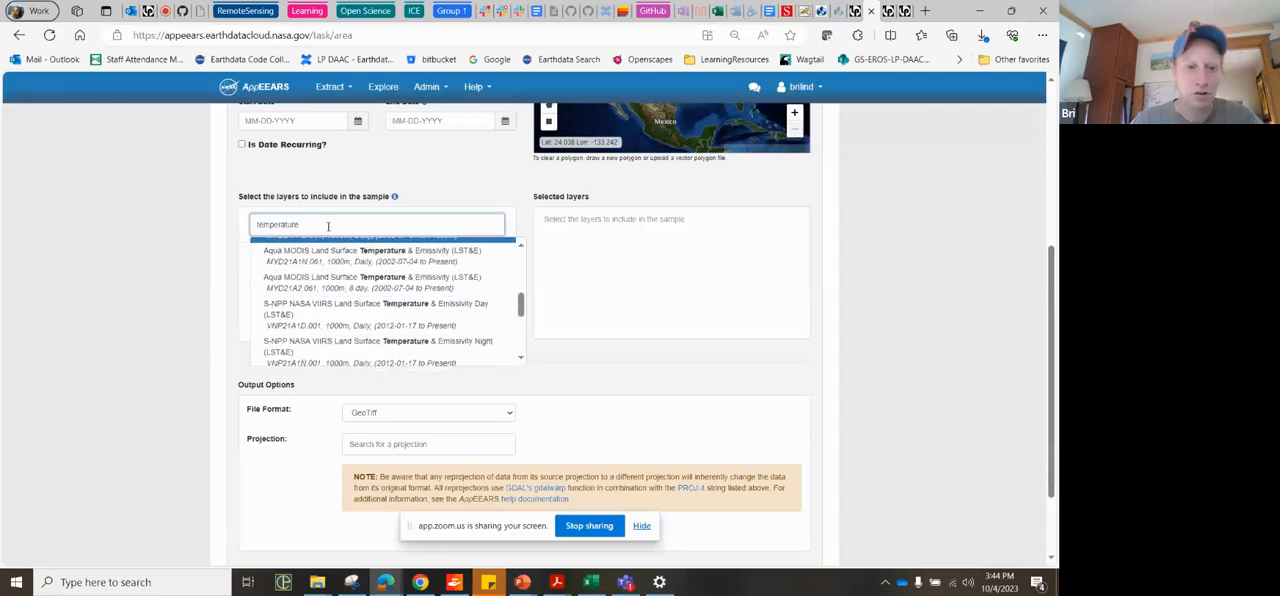
Step: Replace the product search term with ndvi to look at the vegetation index products
{"action": "left_click_drag", "start_coordinate": [327, 226], "coordinate": [200, 219]}
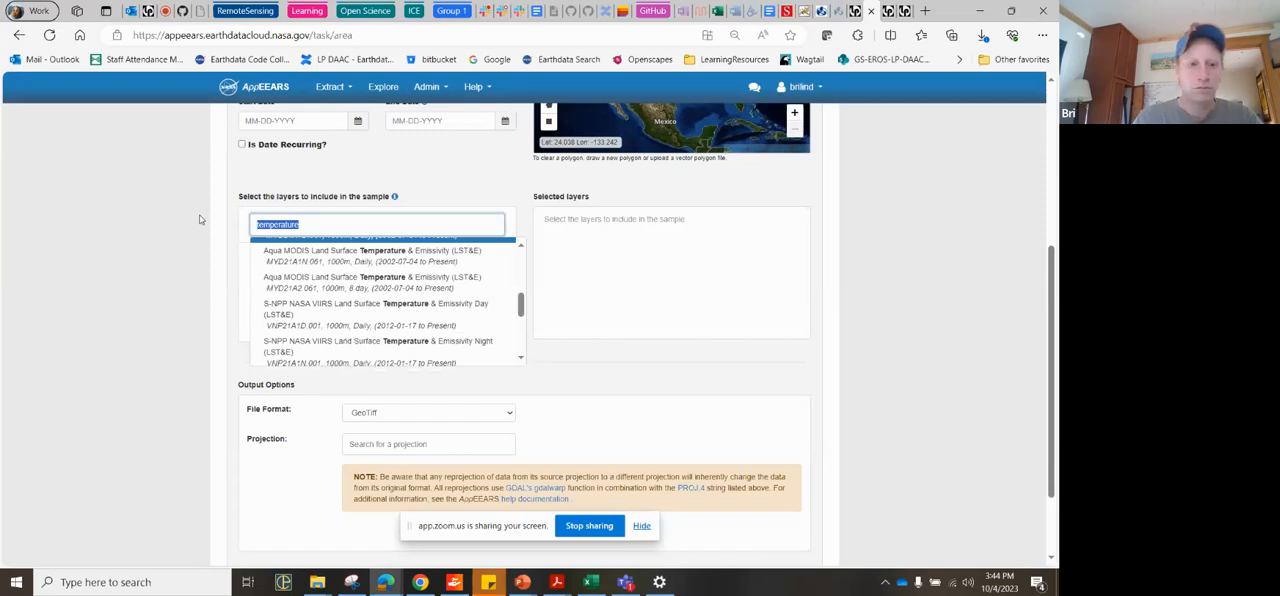
{"action": "key", "text": "BackSpace"}
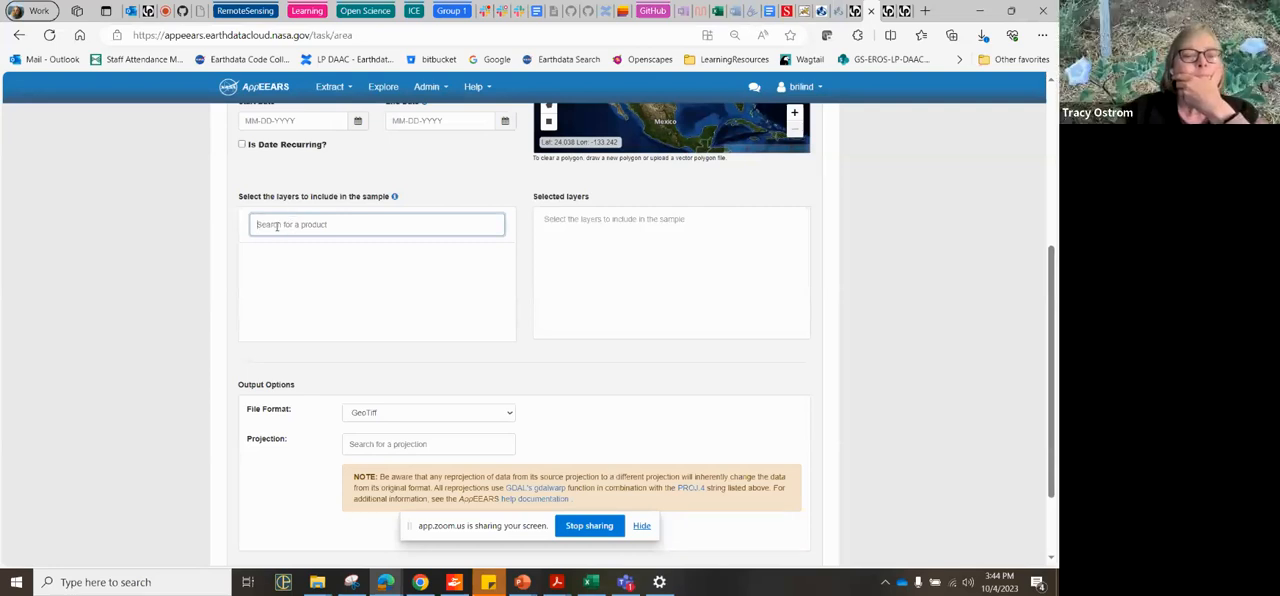
{"action": "type", "text": "ndvi"}
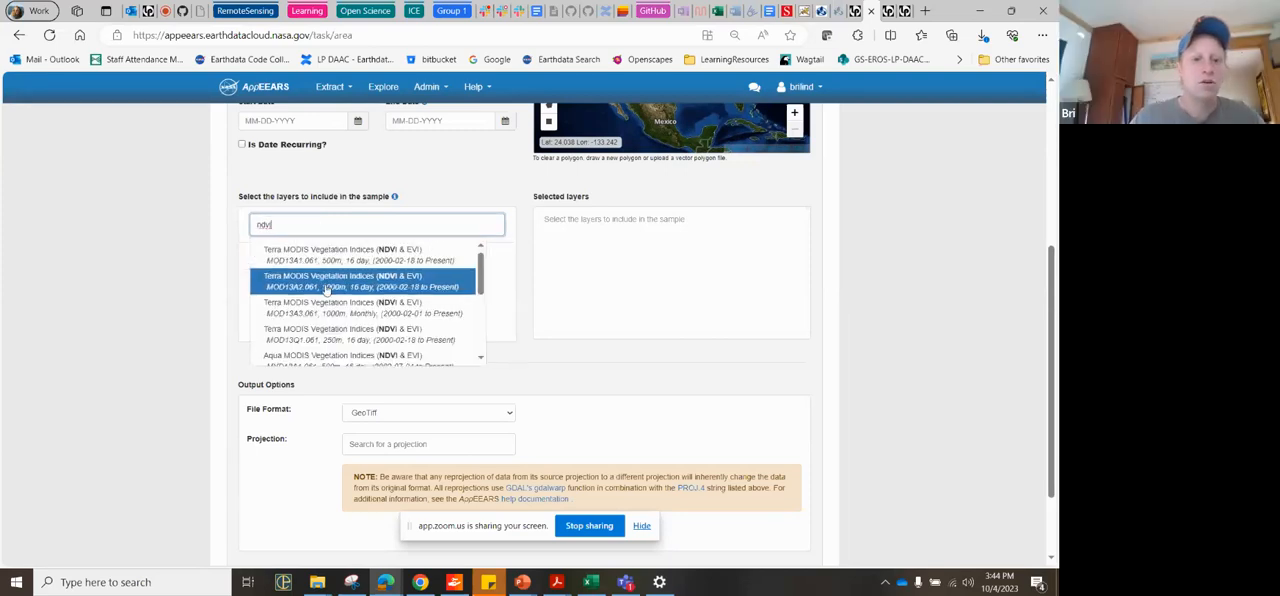
Step: Search the products by temporal resolution with the term monthly and look through the matches
{"action": "key", "text": "BackSpace"}
{"action": "key", "text": "BackSpace"}
{"action": "key", "text": "BackSpace"}
{"action": "key", "text": "BackSpace"}
{"action": "type", "text": "monthly"}
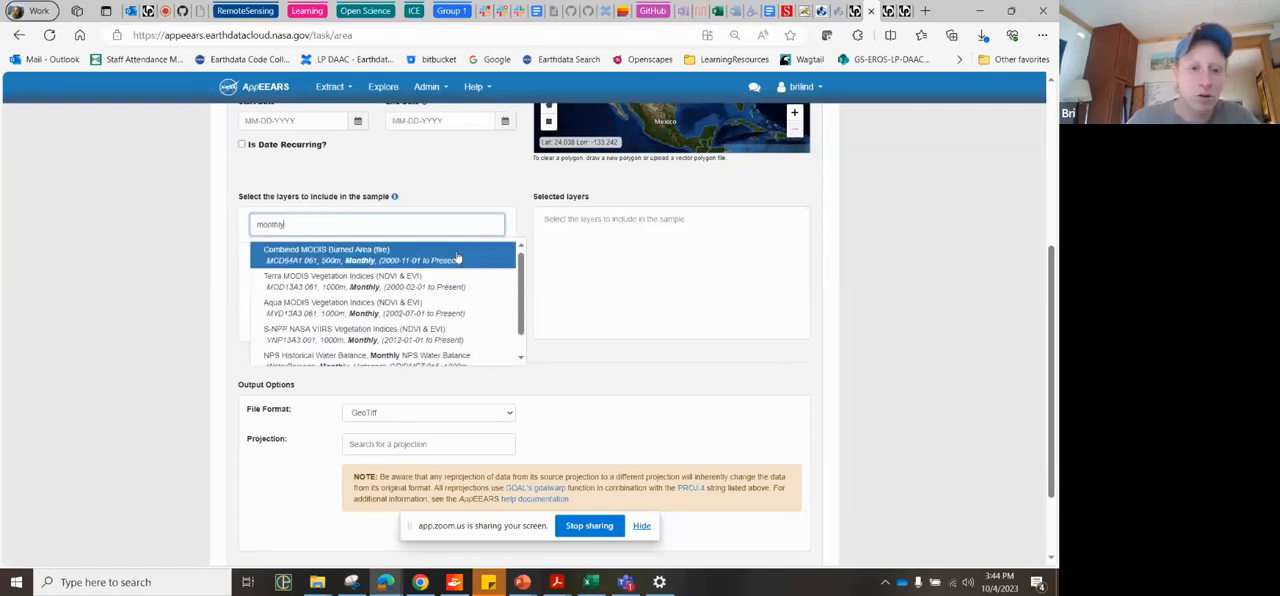
{"action": "scroll", "coordinate": [445, 335], "scroll_direction": "down", "scroll_amount": 1}
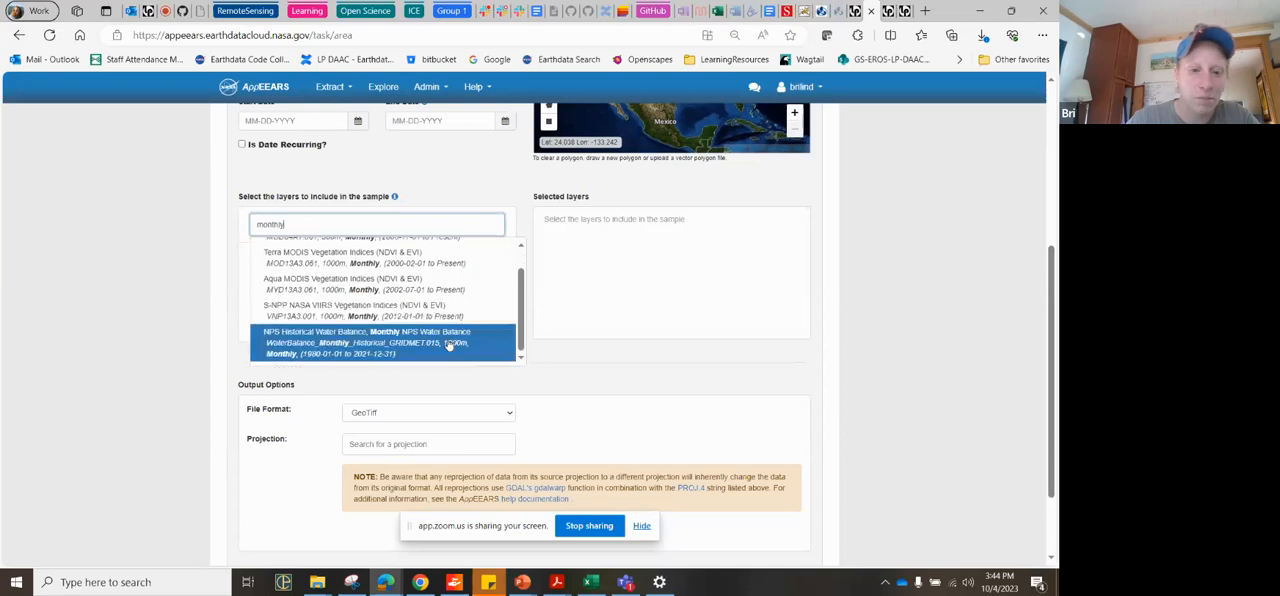
{"action": "scroll", "coordinate": [412, 297], "scroll_direction": "up", "scroll_amount": 1}
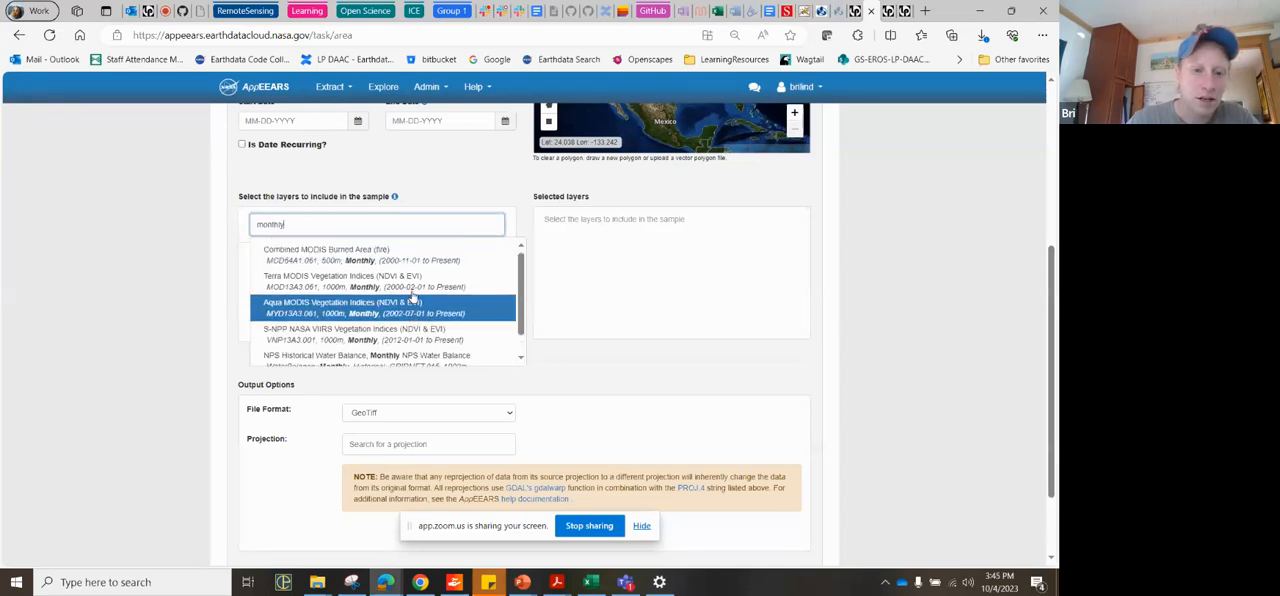
Step: Search the products by spatial resolution with the term 500m and look through the matches
{"action": "left_click_drag", "start_coordinate": [303, 224], "coordinate": [230, 214]}
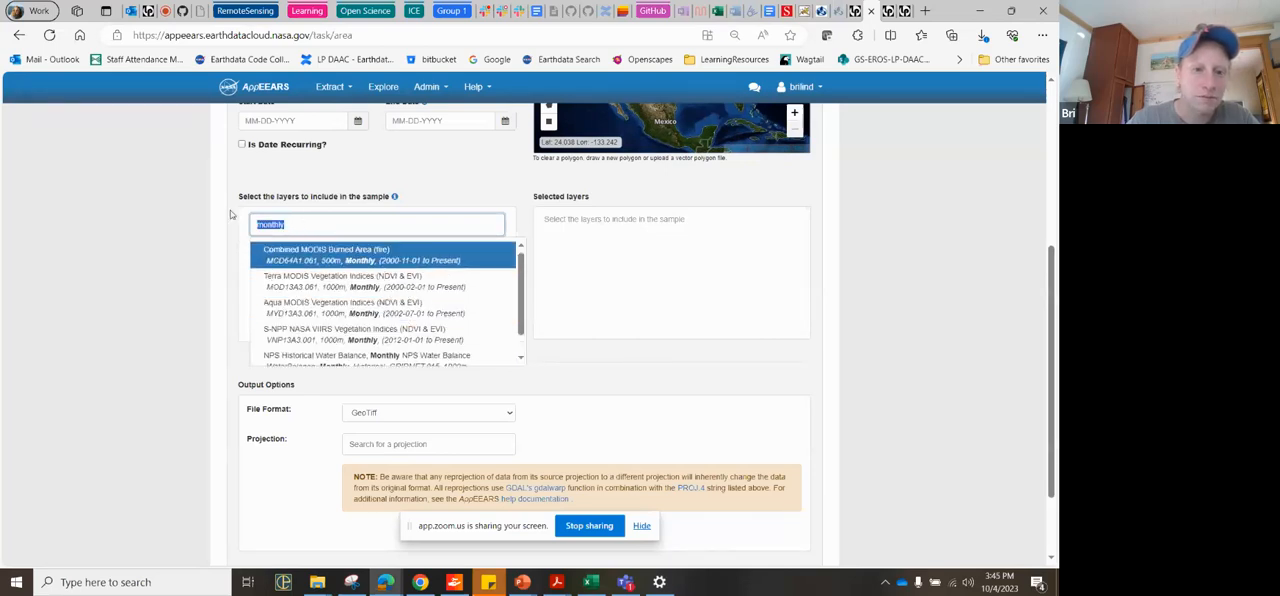
{"action": "type", "text": "5"}
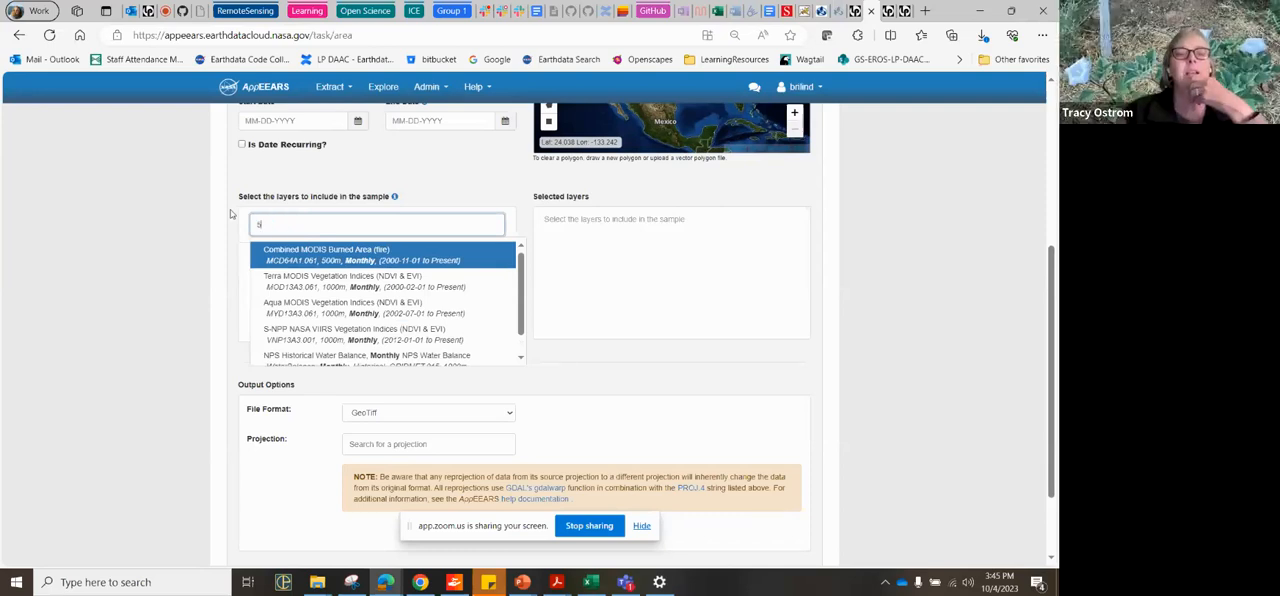
{"action": "type", "text": "00m"}
{"action": "scroll", "coordinate": [474, 322], "scroll_direction": "down", "scroll_amount": 1}
{"action": "scroll", "coordinate": [474, 318], "scroll_direction": "up", "scroll_amount": 2}
Step: Search the products for snow and choose the 8-day Terra MODIS Snow Cover product MOD10A2.061
{"action": "left_click_drag", "start_coordinate": [300, 224], "coordinate": [226, 211]}
{"action": "type", "text": "sn"}
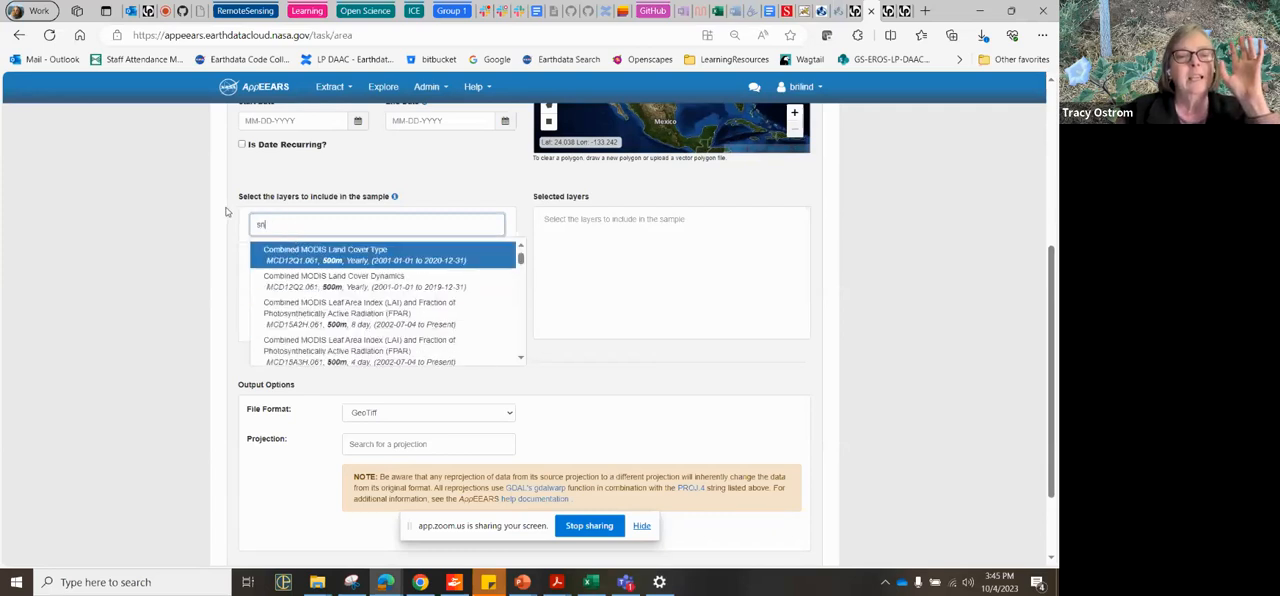
{"action": "type", "text": "ow"}
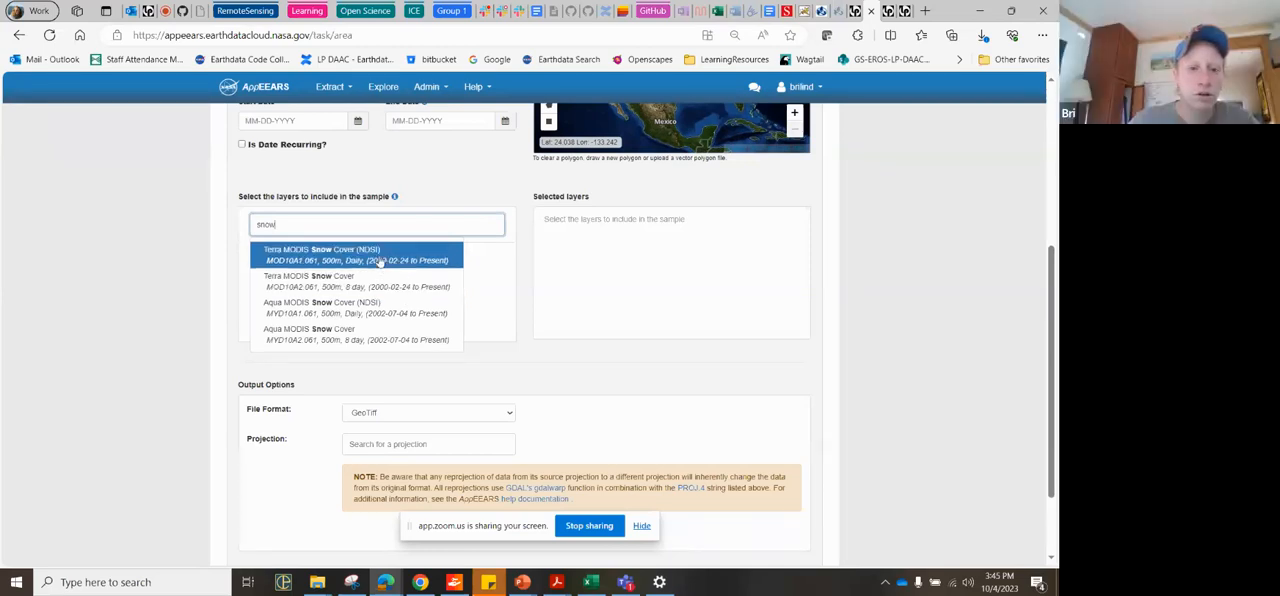
{"action": "left_click", "coordinate": [400, 290]}
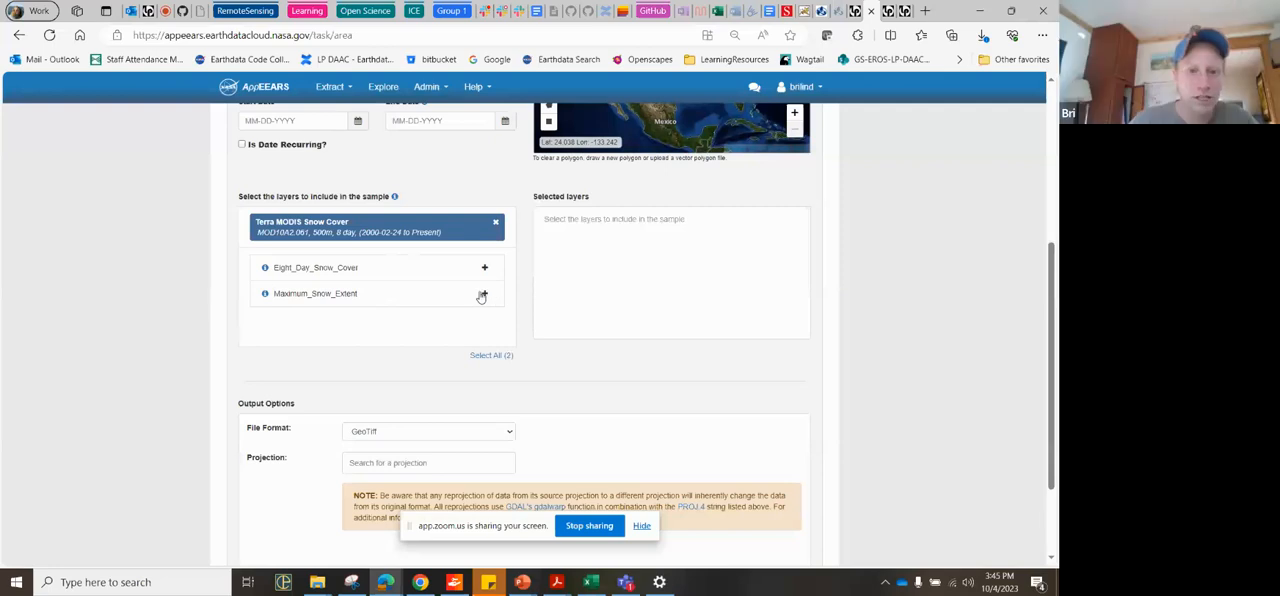
Step: Add the Maximum_Snow_Extent layer to the selected layers and remove it again, twice
{"action": "left_click", "coordinate": [484, 295]}
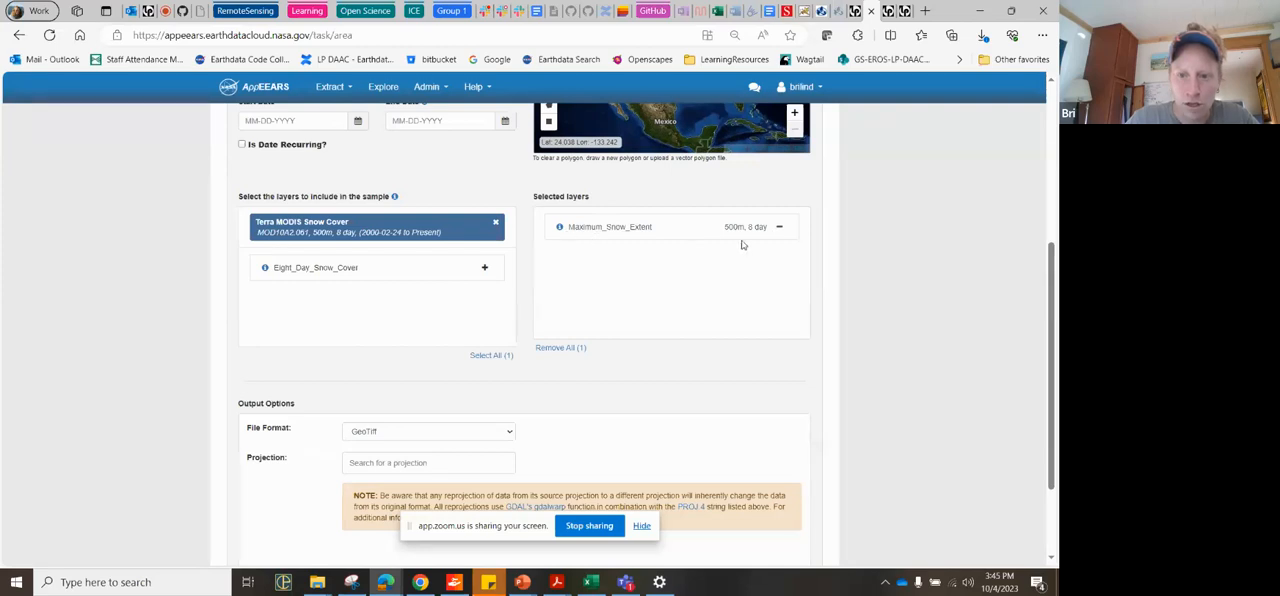
{"action": "left_click", "coordinate": [780, 228]}
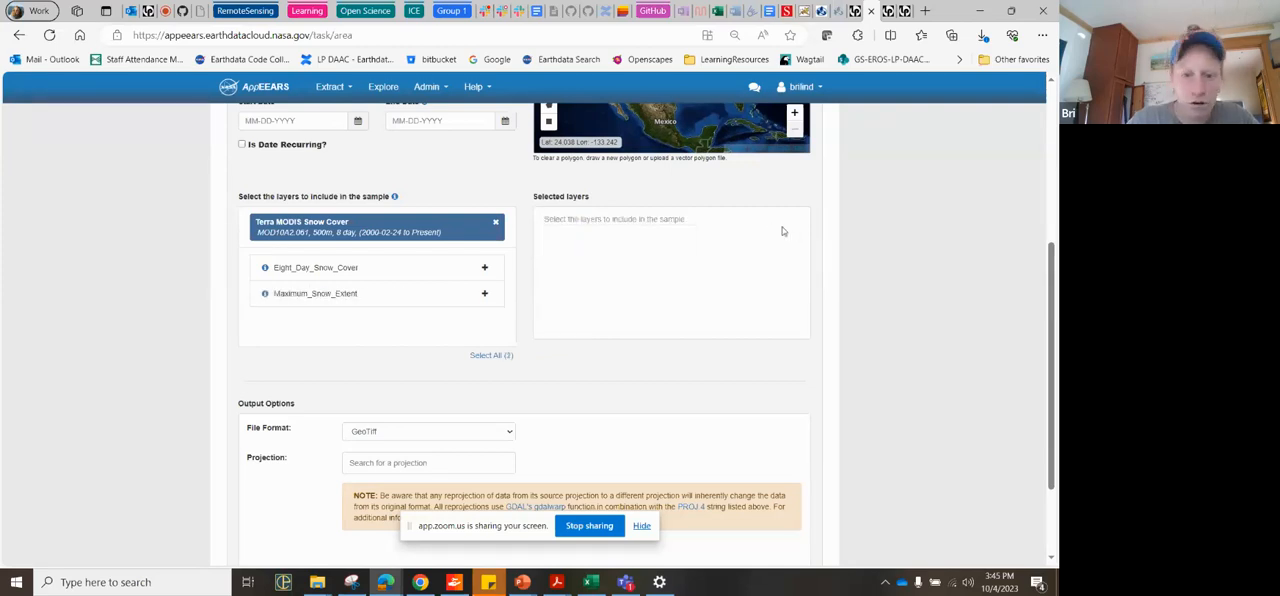
{"action": "left_click", "coordinate": [481, 295]}
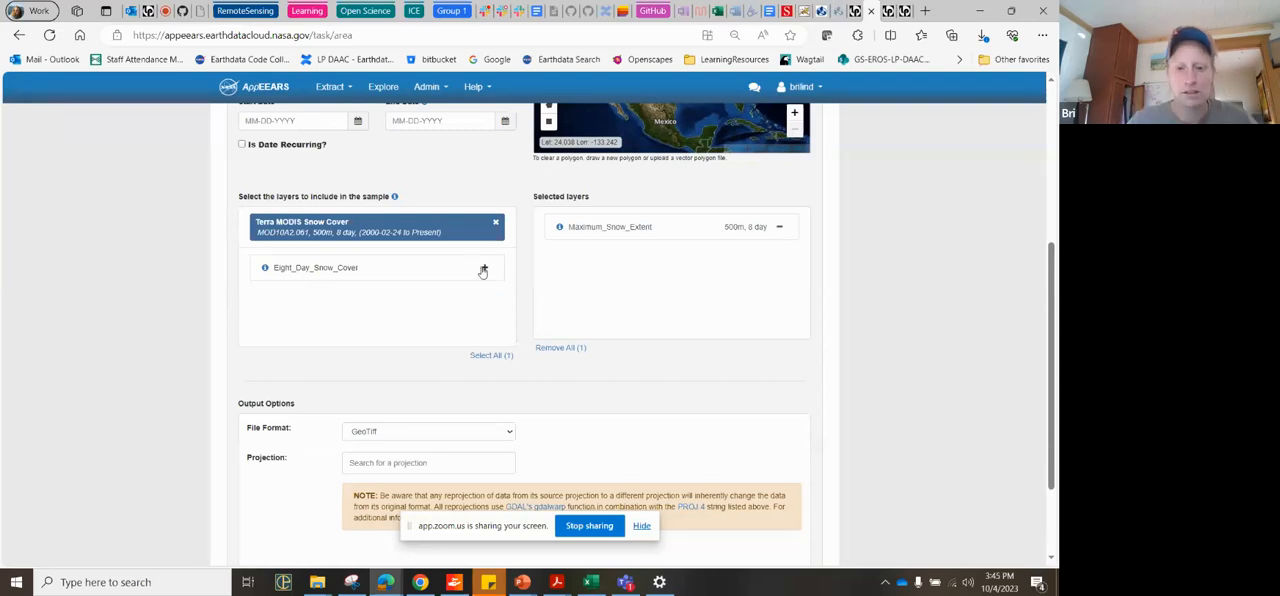
{"action": "left_click", "coordinate": [779, 228]}
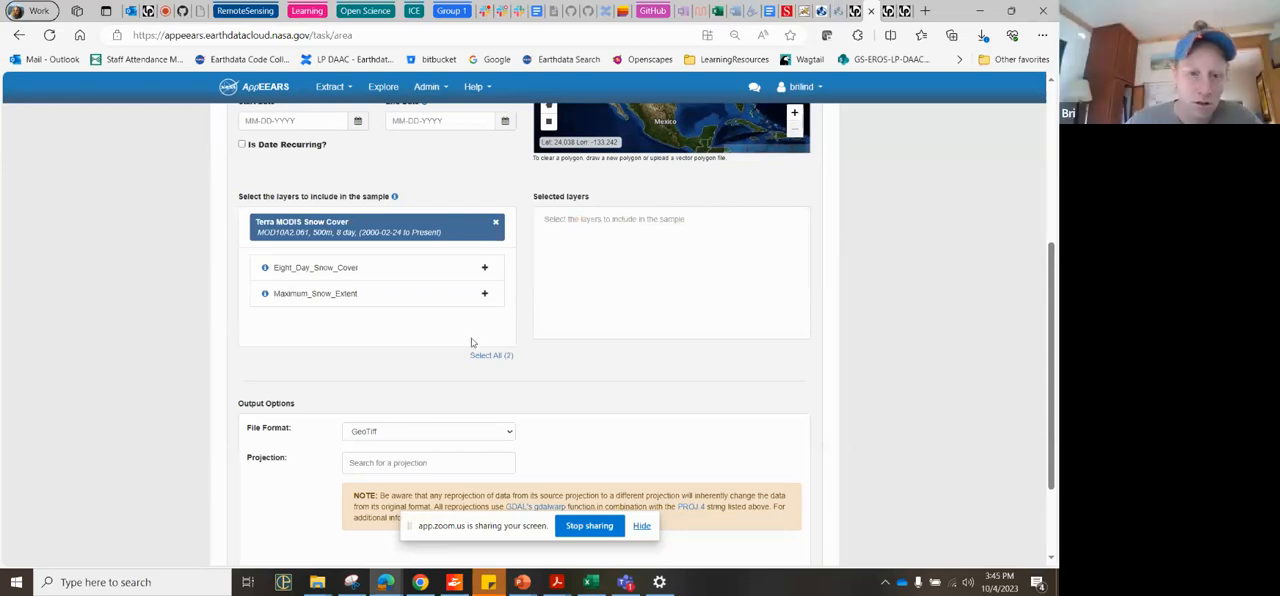
Step: Examine the layer details of Maximum_Snow_Extent, such as data type, units, fill value and valid range
{"action": "scroll", "coordinate": [445, 364], "scroll_direction": "up", "scroll_amount": 2}
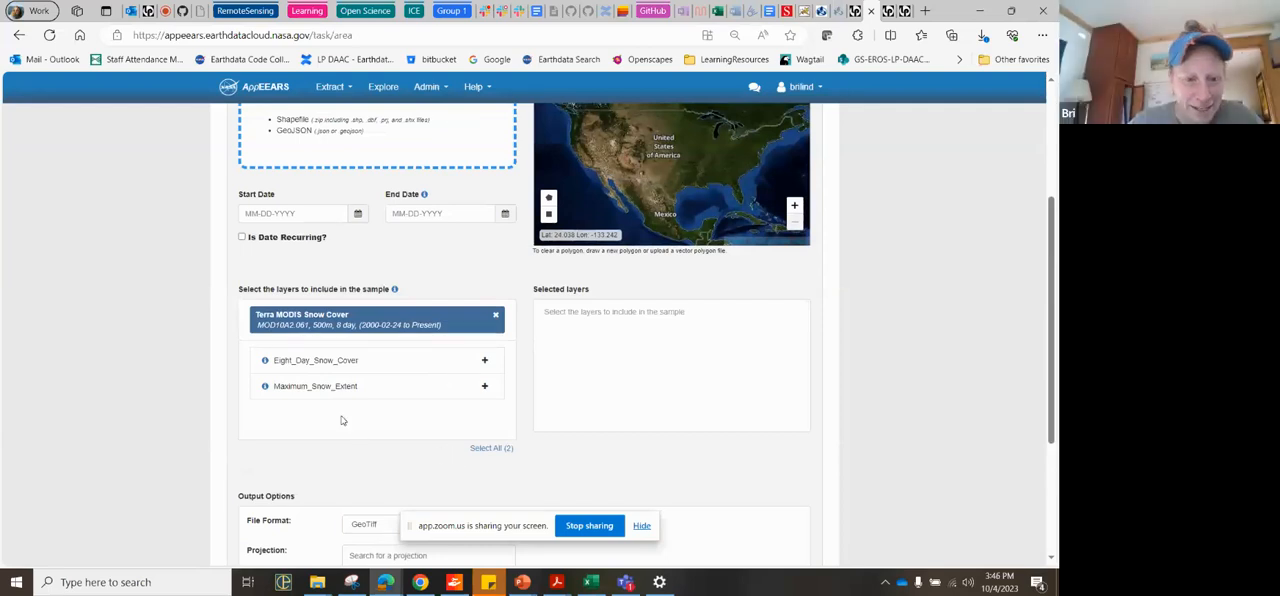
{"action": "mouse_move", "coordinate": [266, 388]}
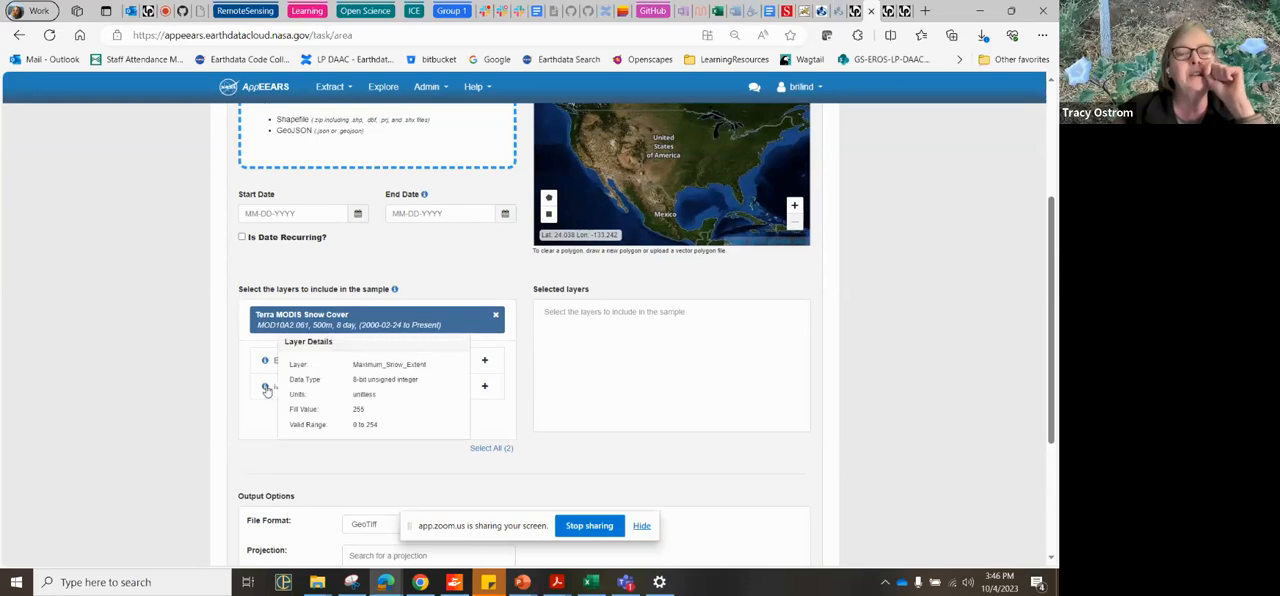
{"action": "mouse_move", "coordinate": [329, 342]}
{"action": "left_mouse_down"}
{"action": "mouse_move", "coordinate": [328, 391]}
{"action": "mouse_move", "coordinate": [320, 342]}
{"action": "left_mouse_up"}
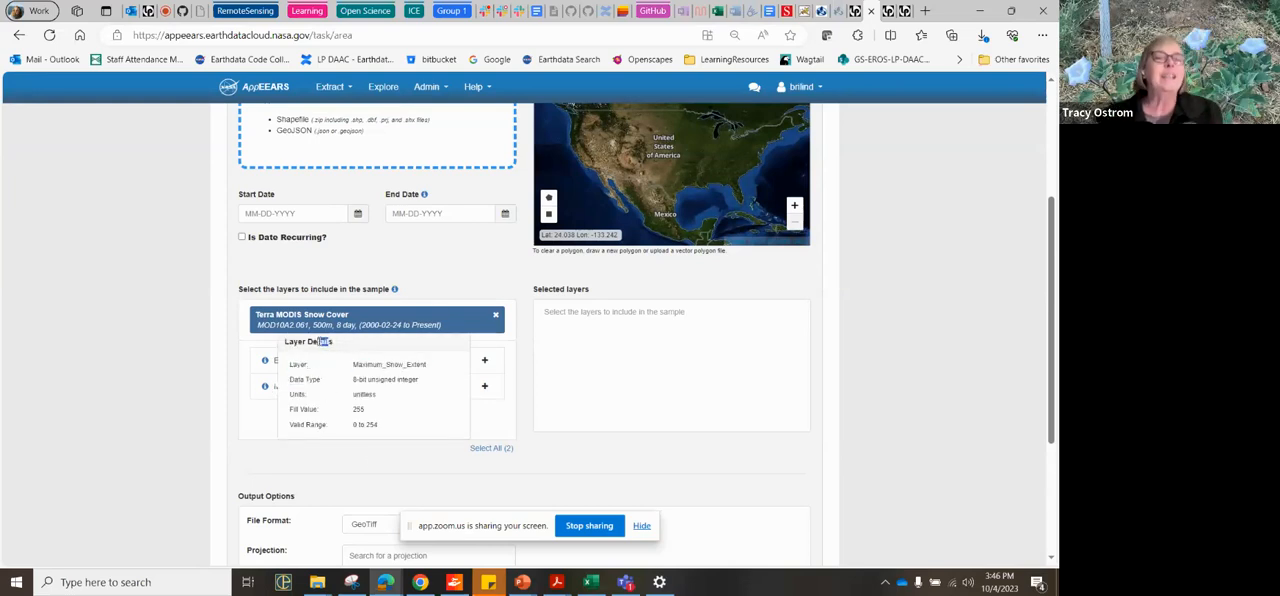
Step: Clear the Terra product, search for snow again and choose the 8-day Aqua MODIS Snow Cover product MYD10A2.061
{"action": "left_click", "coordinate": [496, 318]}
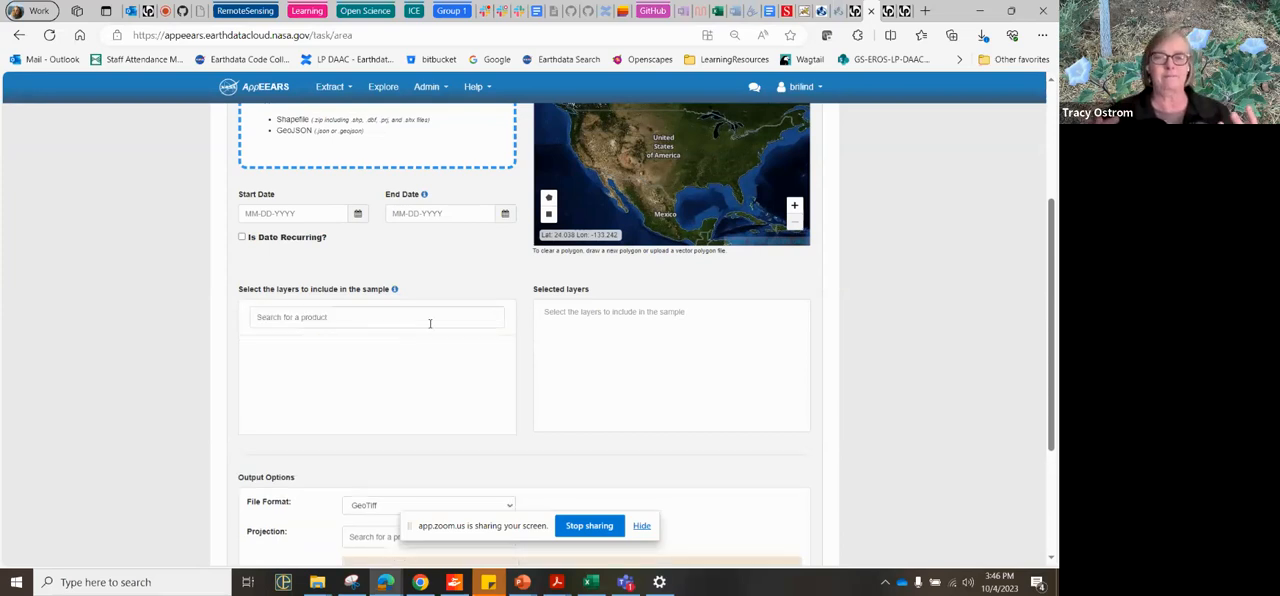
{"action": "left_click", "coordinate": [361, 317]}
{"action": "type", "text": "snow"}
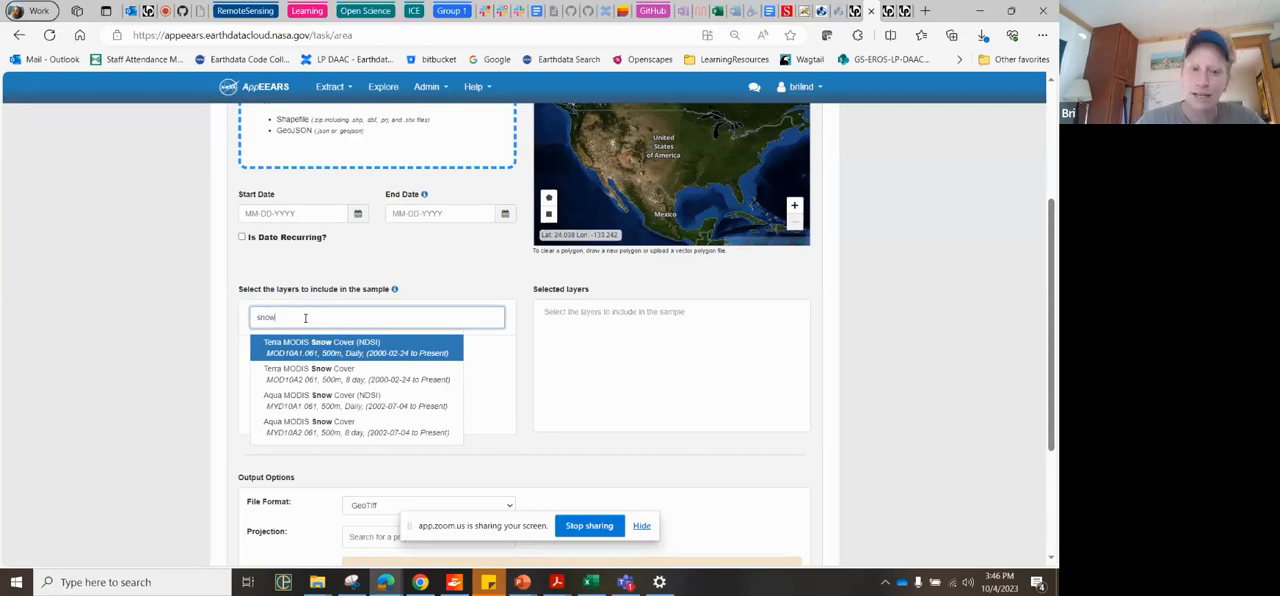
{"action": "key", "text": "BackSpace"}
{"action": "key", "text": "BackSpace"}
{"action": "key", "text": "BackSpace"}
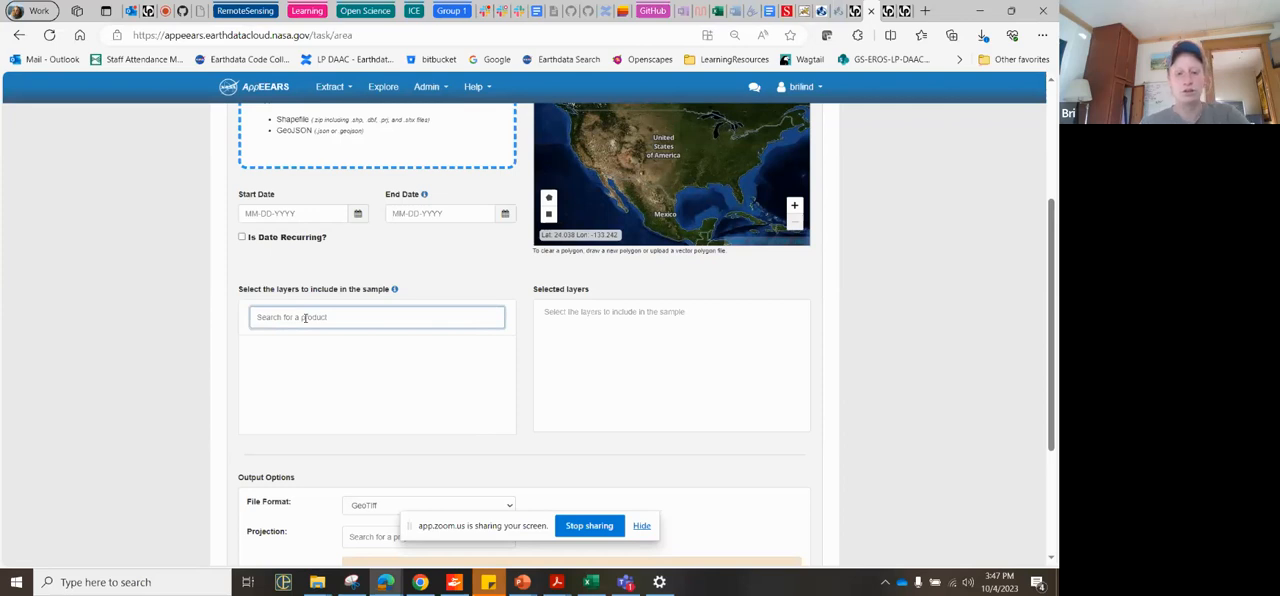
{"action": "type", "text": "snow"}
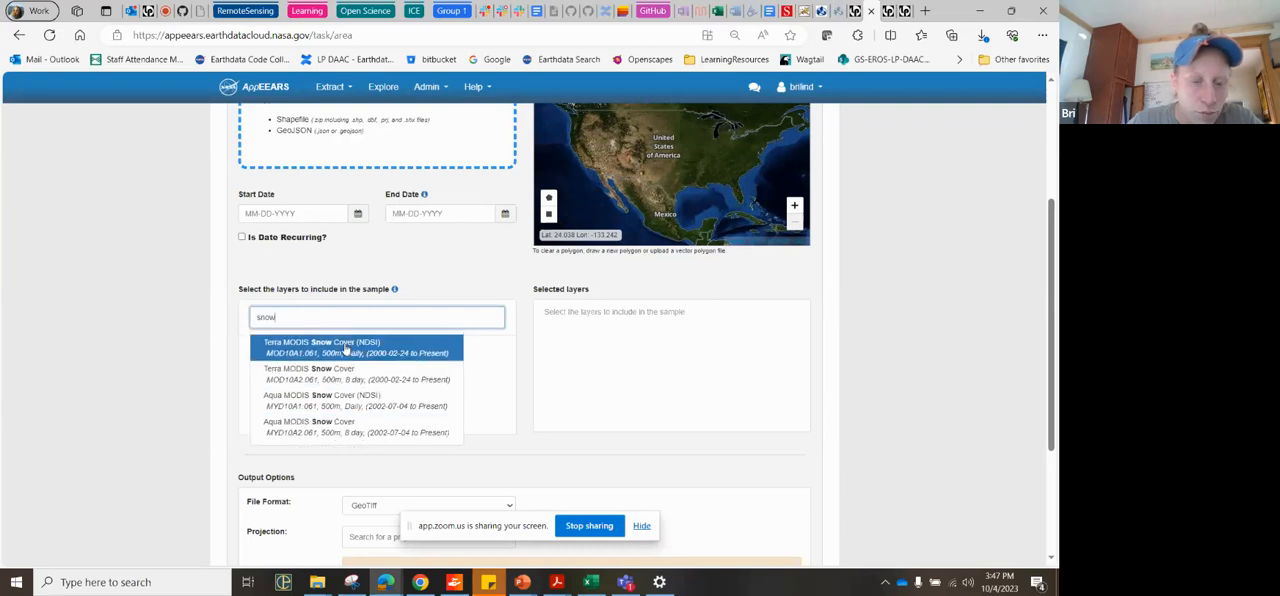
{"action": "left_click", "coordinate": [350, 432]}
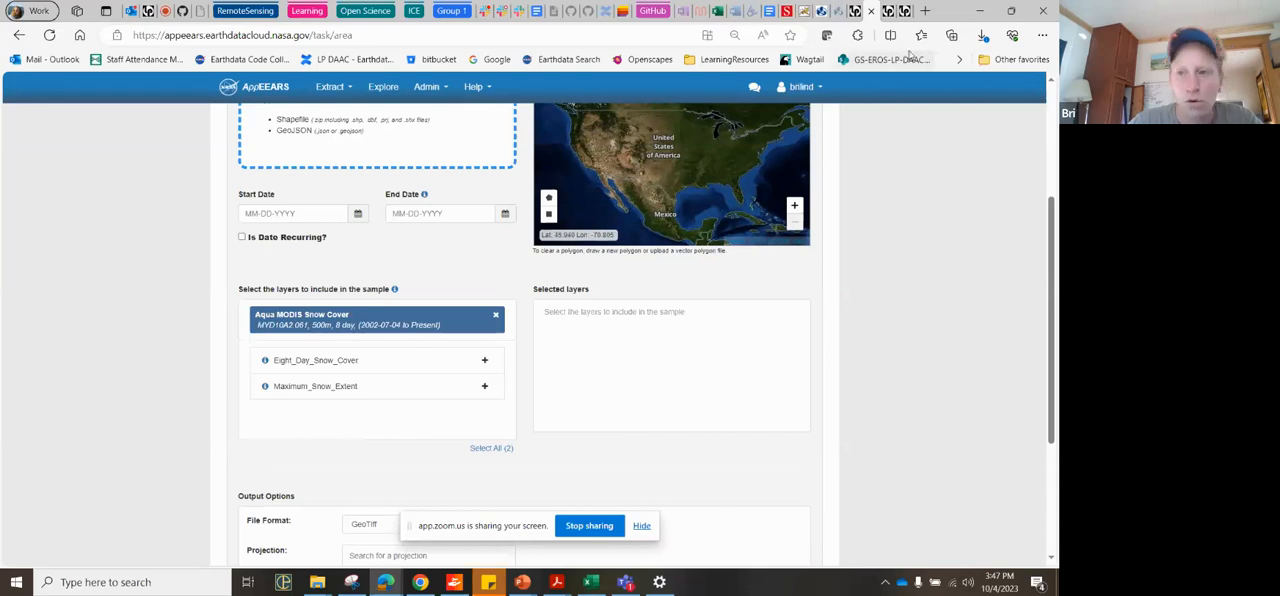
Step: Search the web in a new browser tab for "Land Processes DAAC Aqua MODIS snow cover" and look through the results
{"action": "left_click", "coordinate": [925, 10]}
{"action": "type", "text": "La"}
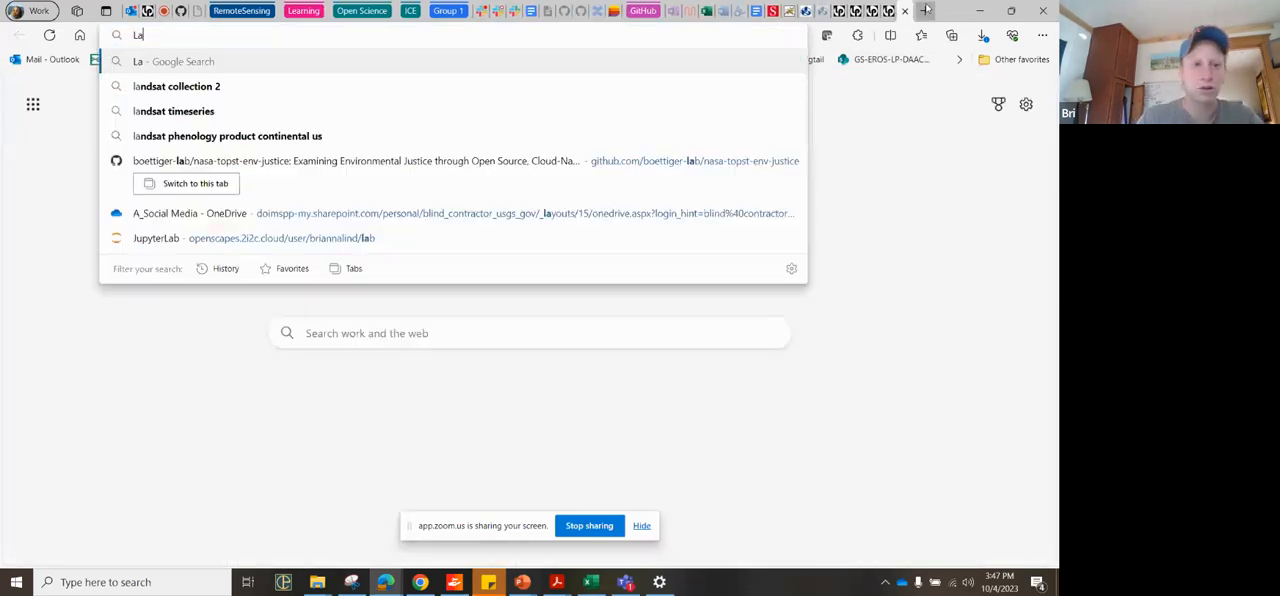
{"action": "type", "text": "nd Process"}
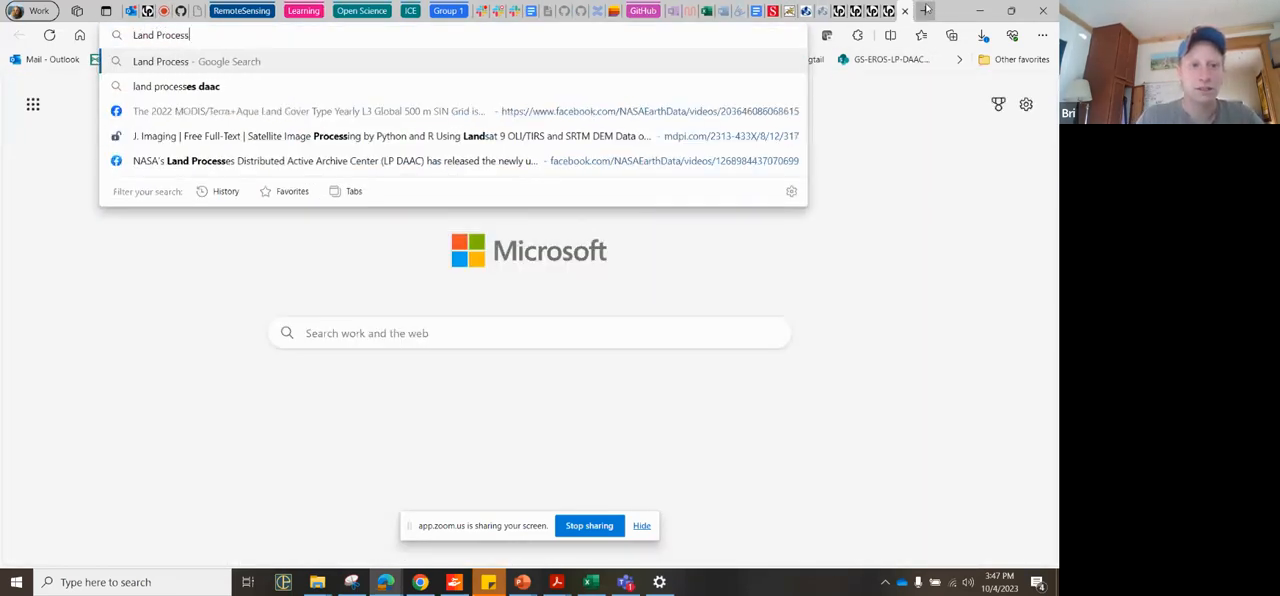
{"action": "type", "text": "es DAAC Aqua MODIS snow cover"}
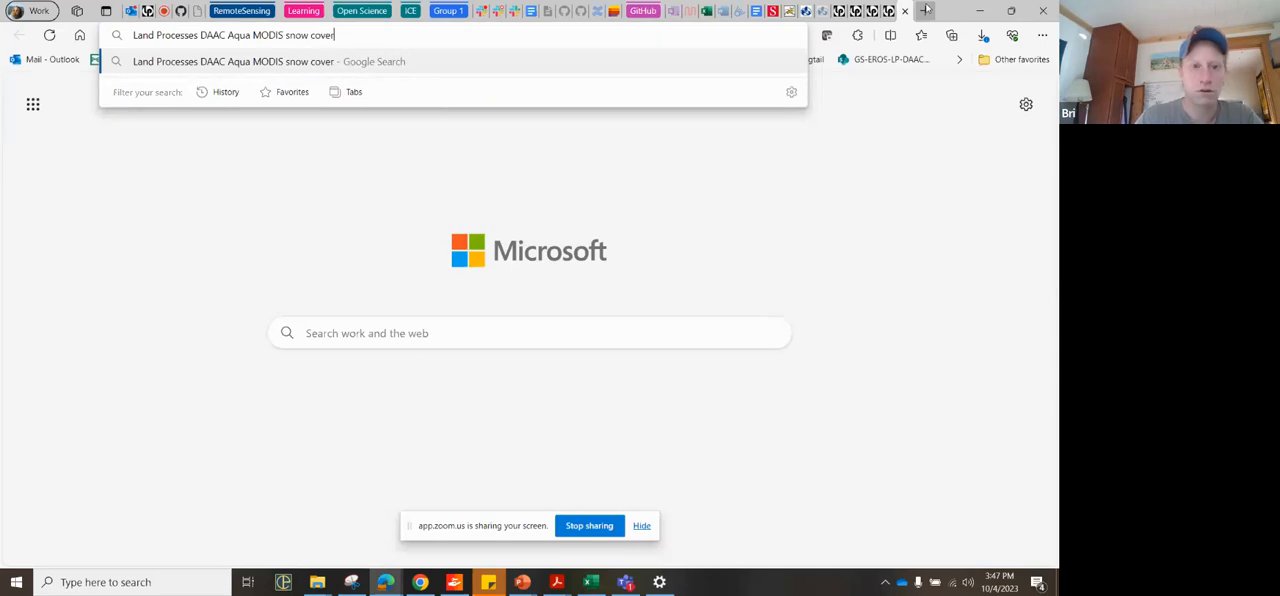
{"action": "key", "text": "Return"}
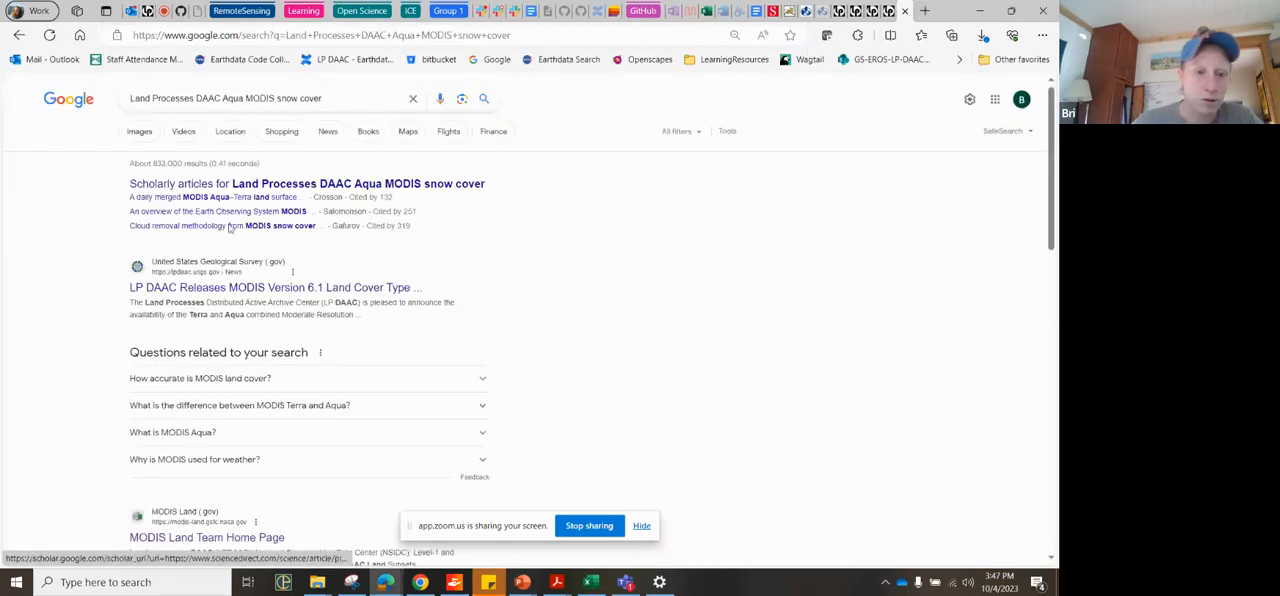
{"action": "scroll", "coordinate": [249, 337], "scroll_direction": "down", "scroll_amount": 3}
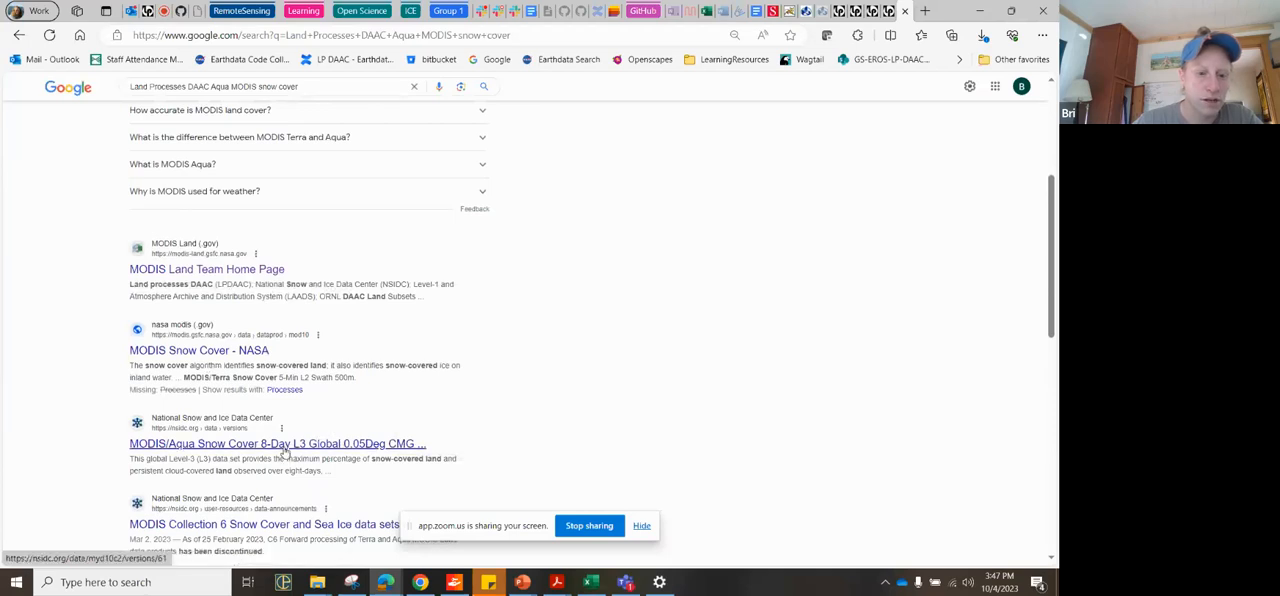
Step: View NASA's MODIS Snow Cover product page from the search results and return to the results list
{"action": "left_click", "coordinate": [250, 352]}
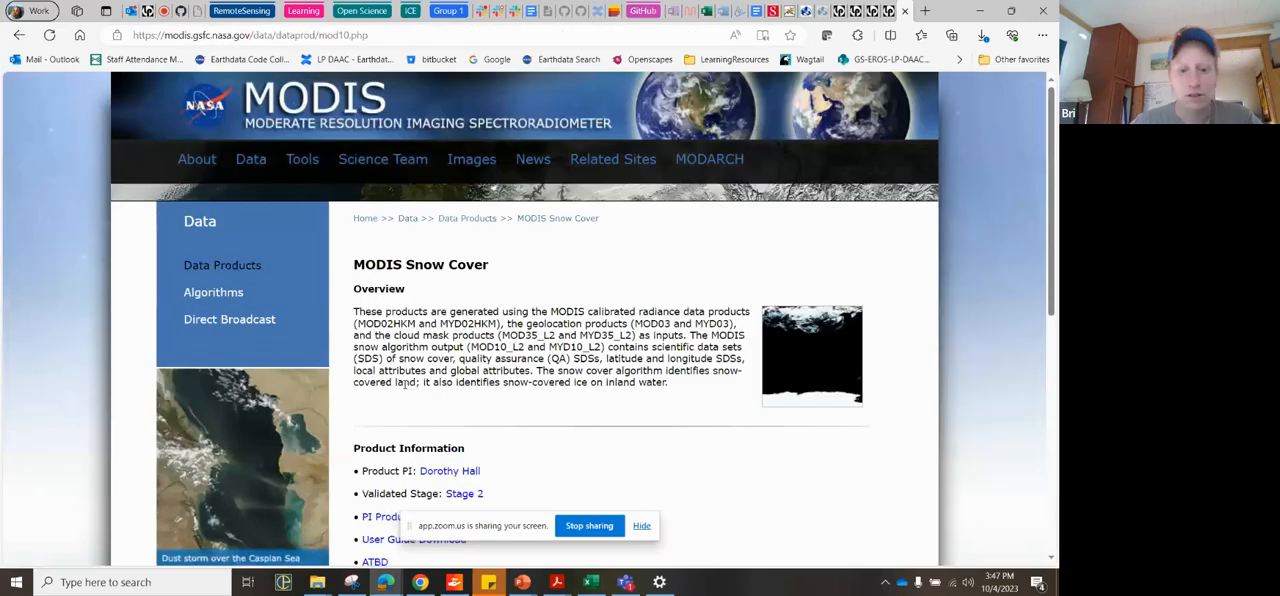
{"action": "left_click", "coordinate": [19, 35]}
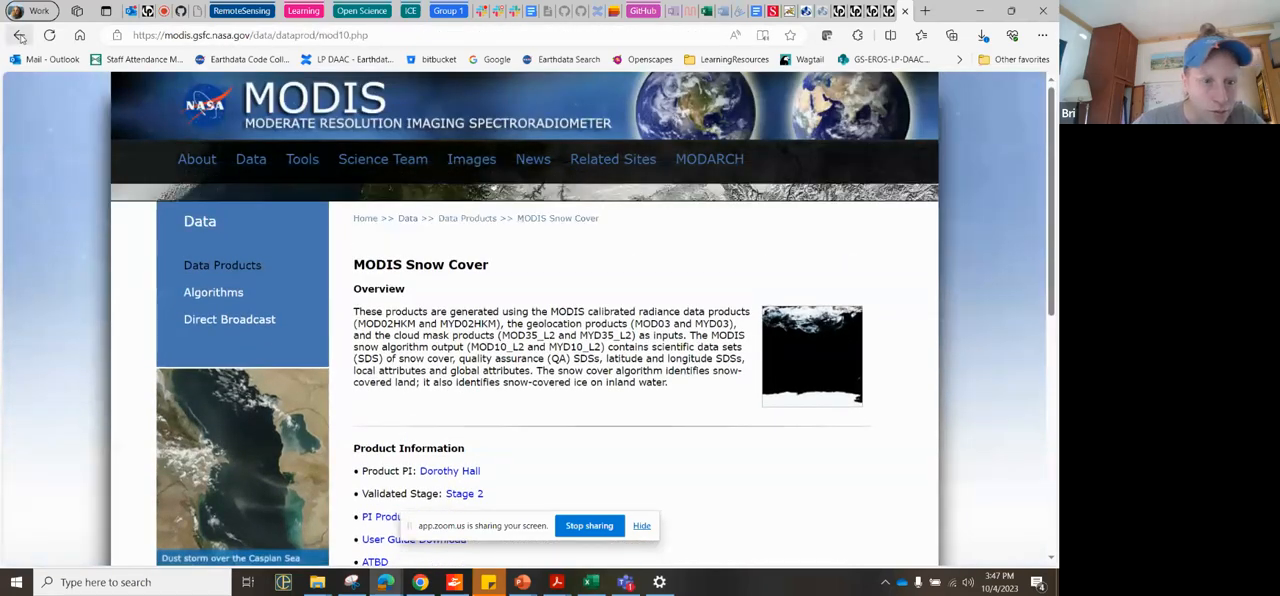
{"action": "scroll", "coordinate": [406, 413], "scroll_direction": "down", "scroll_amount": 2}
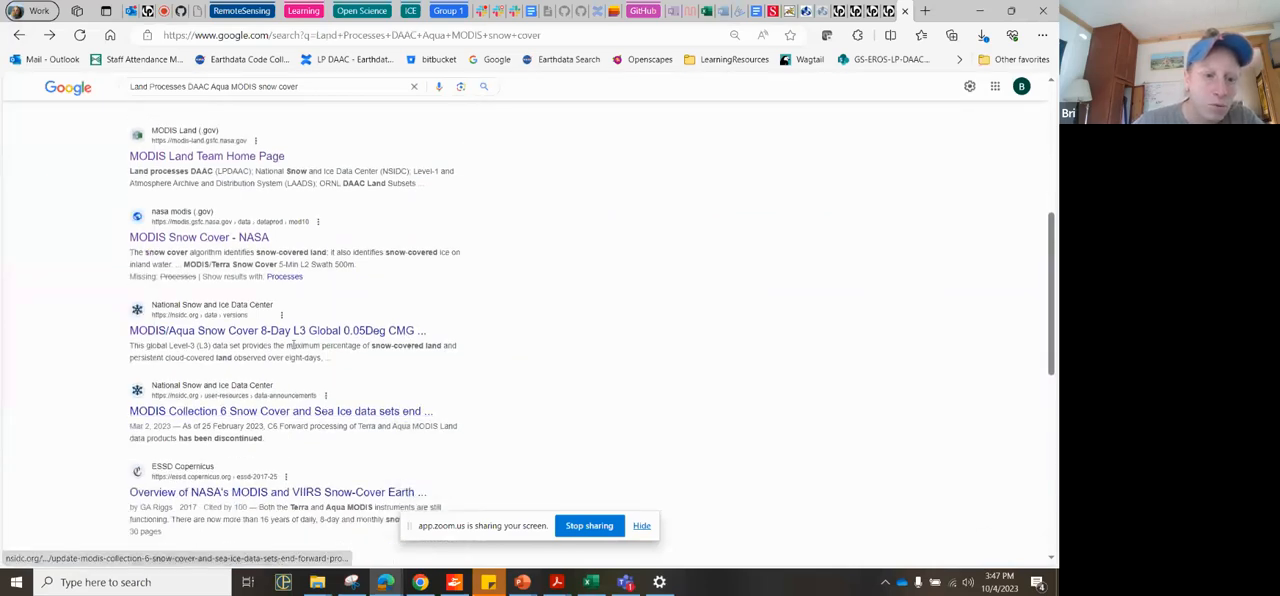
Step: View the NSIDC page for MODIS/Aqua Snow Cover 8-Day L3 Global 0.05Deg CMG and highlight its data set ID
{"action": "left_click", "coordinate": [289, 334]}
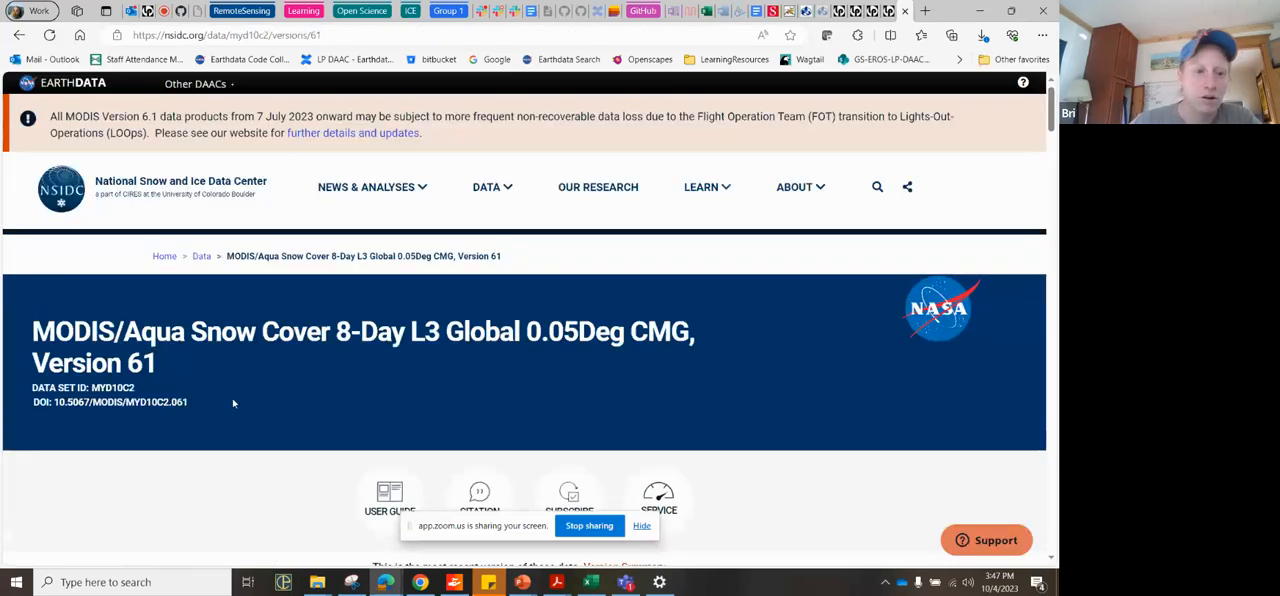
{"action": "scroll", "coordinate": [233, 403], "scroll_direction": "down", "scroll_amount": 1}
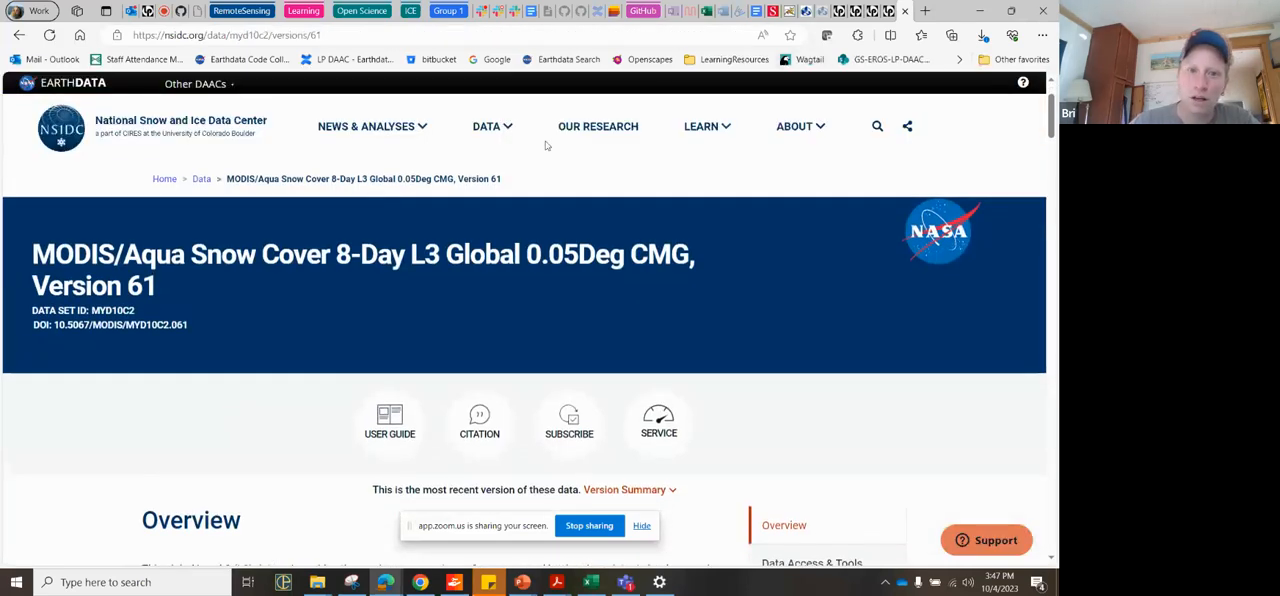
{"action": "left_click_drag", "start_coordinate": [145, 312], "coordinate": [92, 311]}
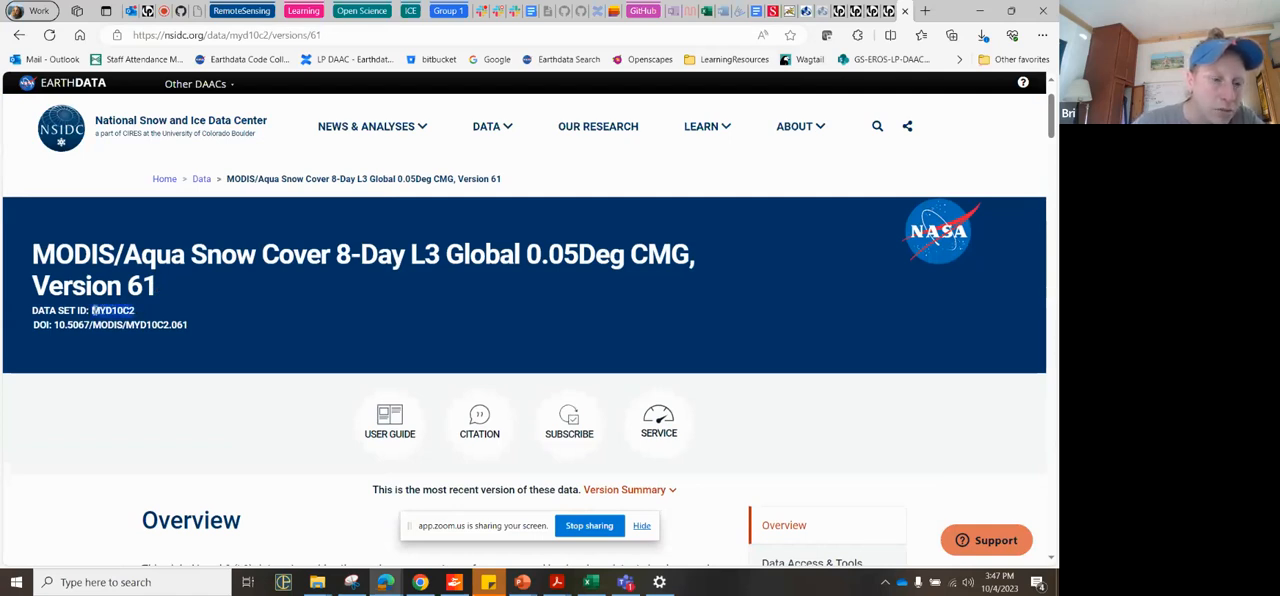
{"action": "left_click", "coordinate": [113, 311]}
{"action": "double_click", "coordinate": [113, 311]}
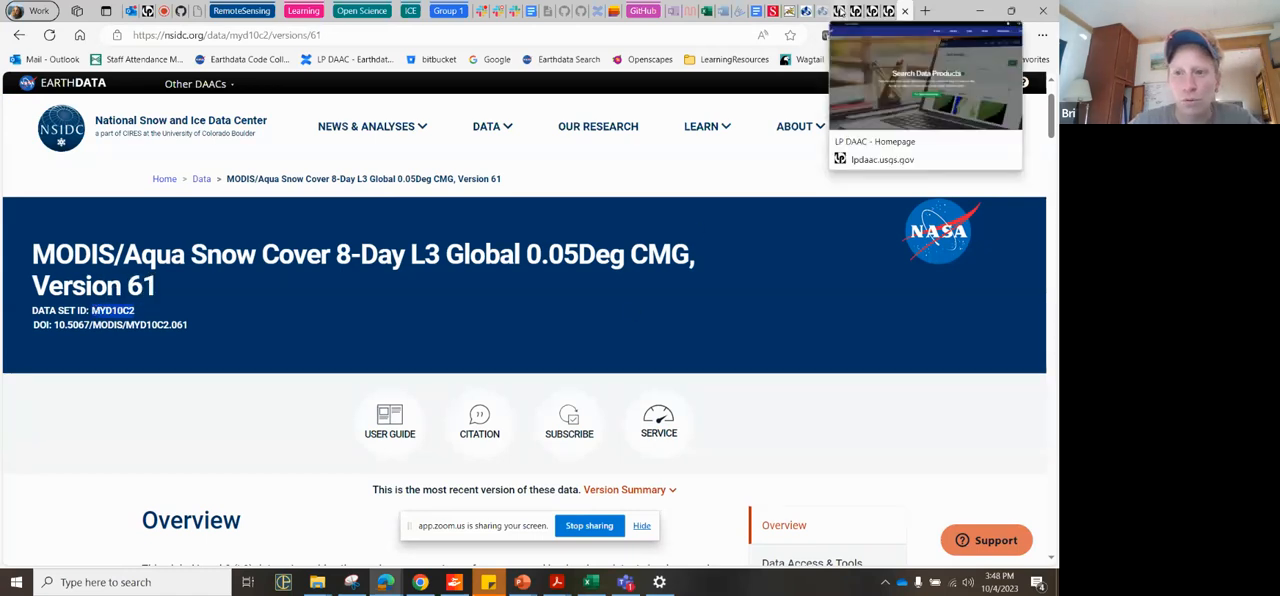
Step: Switch back to the AppEEARS area sample, clear the Aqua MODIS Snow Cover product and browse the products matching "500m"
{"action": "left_click", "coordinate": [845, 11]}
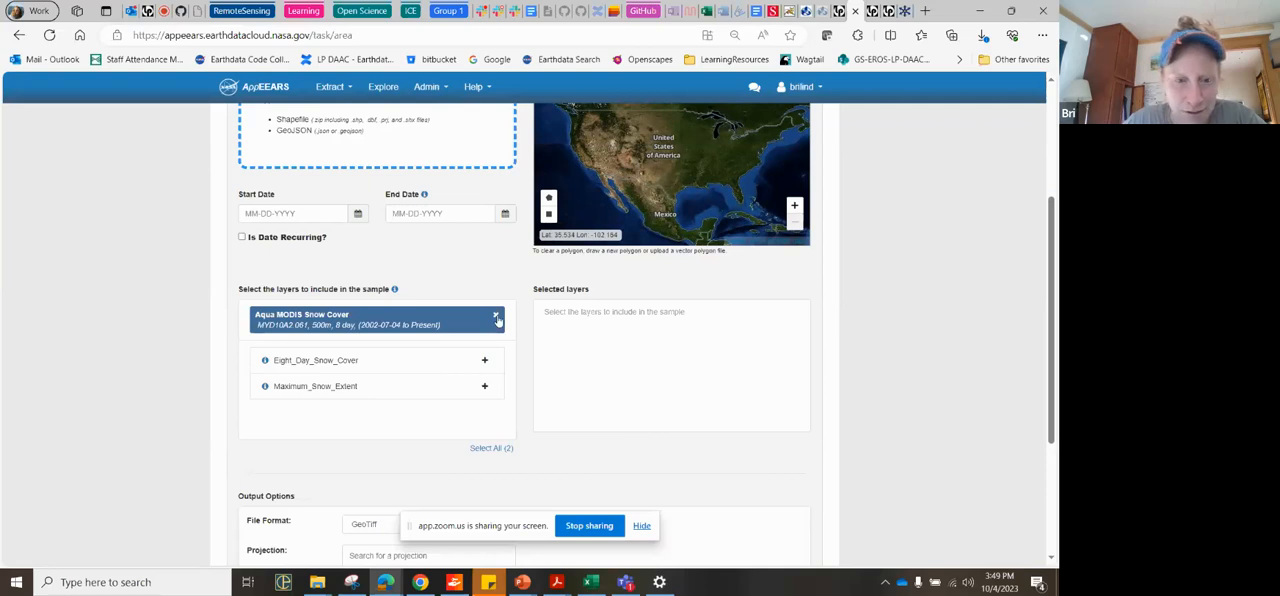
{"action": "left_click", "coordinate": [495, 317]}
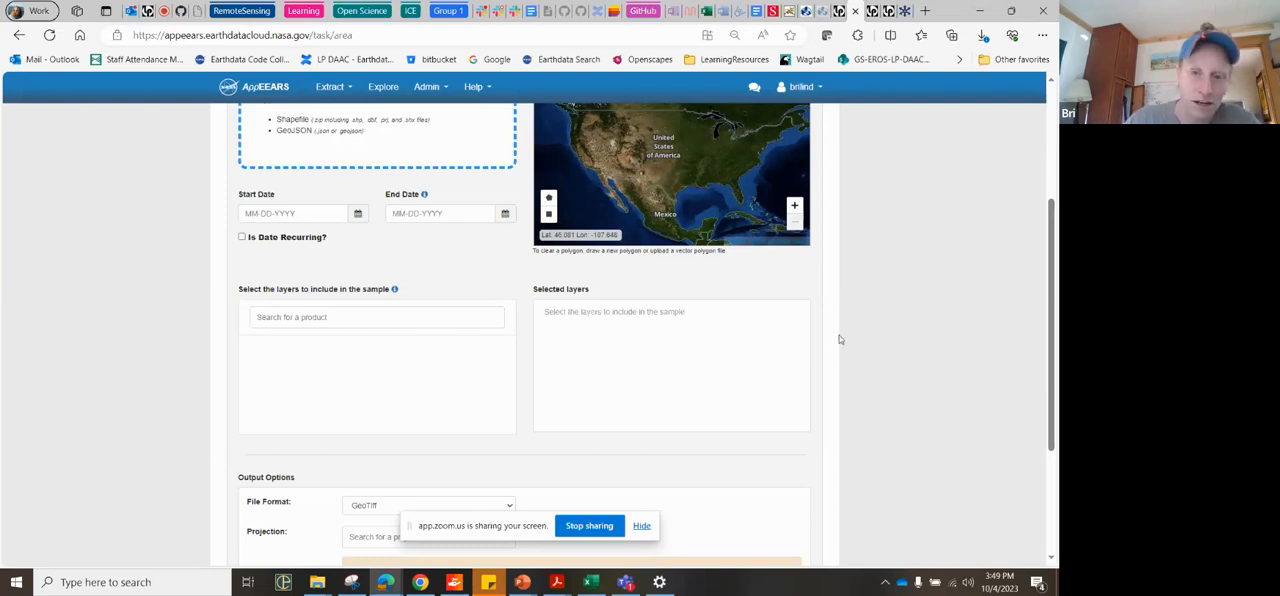
{"action": "left_click", "coordinate": [368, 315]}
{"action": "type", "text": "500m"}
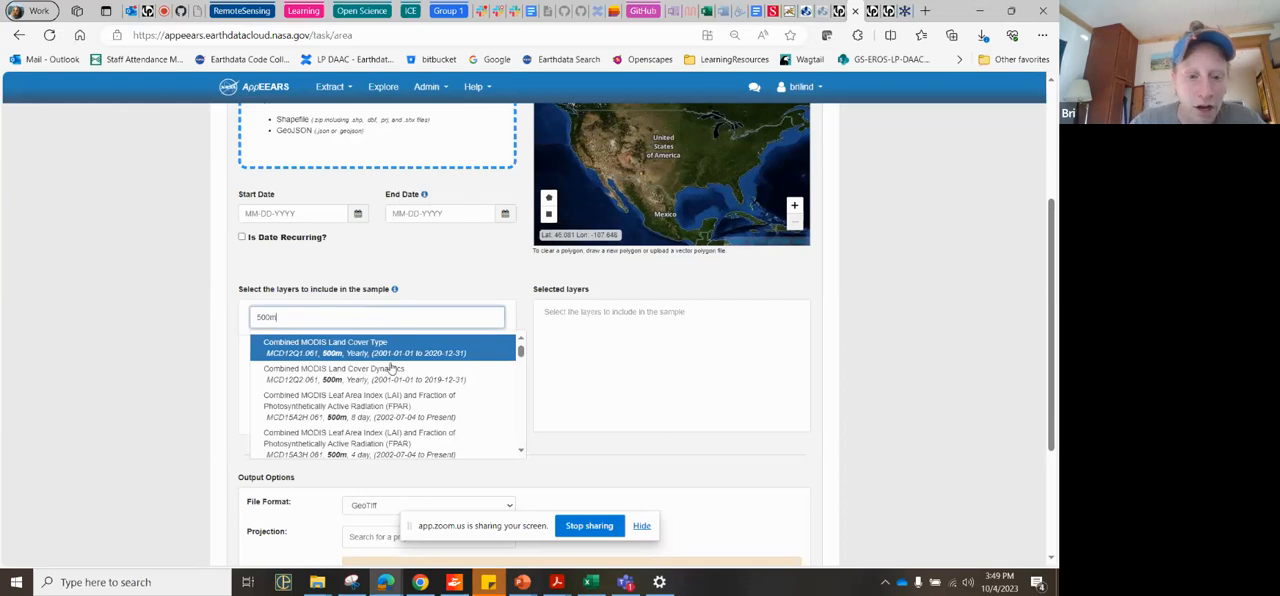
{"action": "scroll", "coordinate": [413, 424], "scroll_direction": "down", "scroll_amount": 3}
{"action": "scroll", "coordinate": [415, 425], "scroll_direction": "down", "scroll_amount": 5}
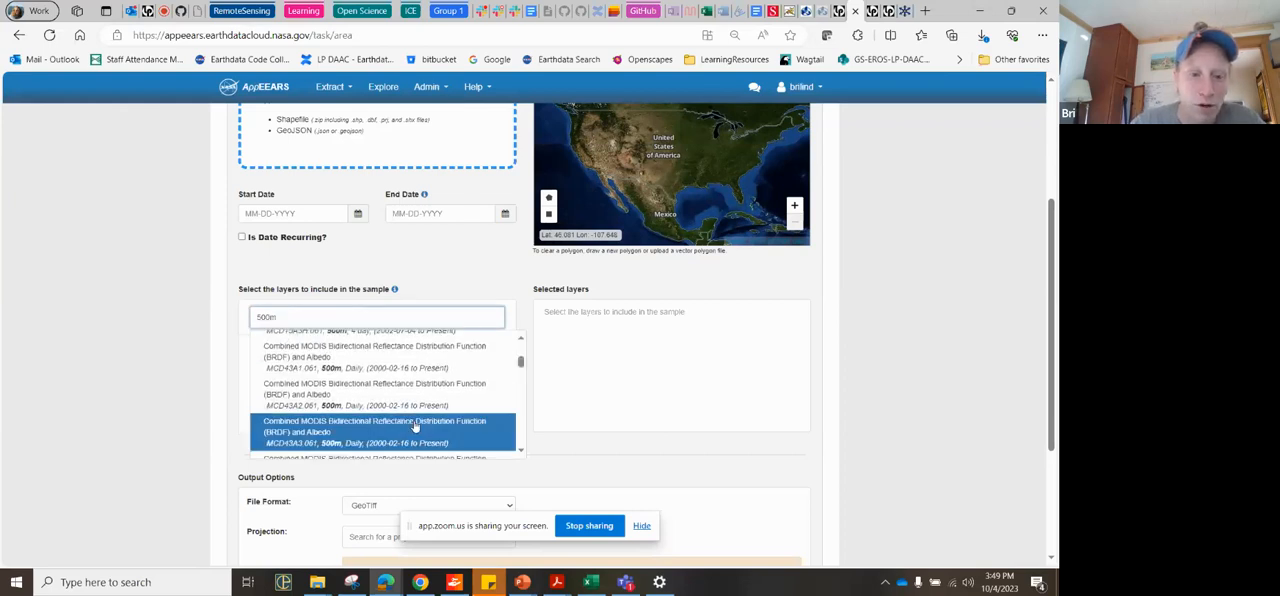
{"action": "scroll", "coordinate": [415, 425], "scroll_direction": "down", "scroll_amount": 5}
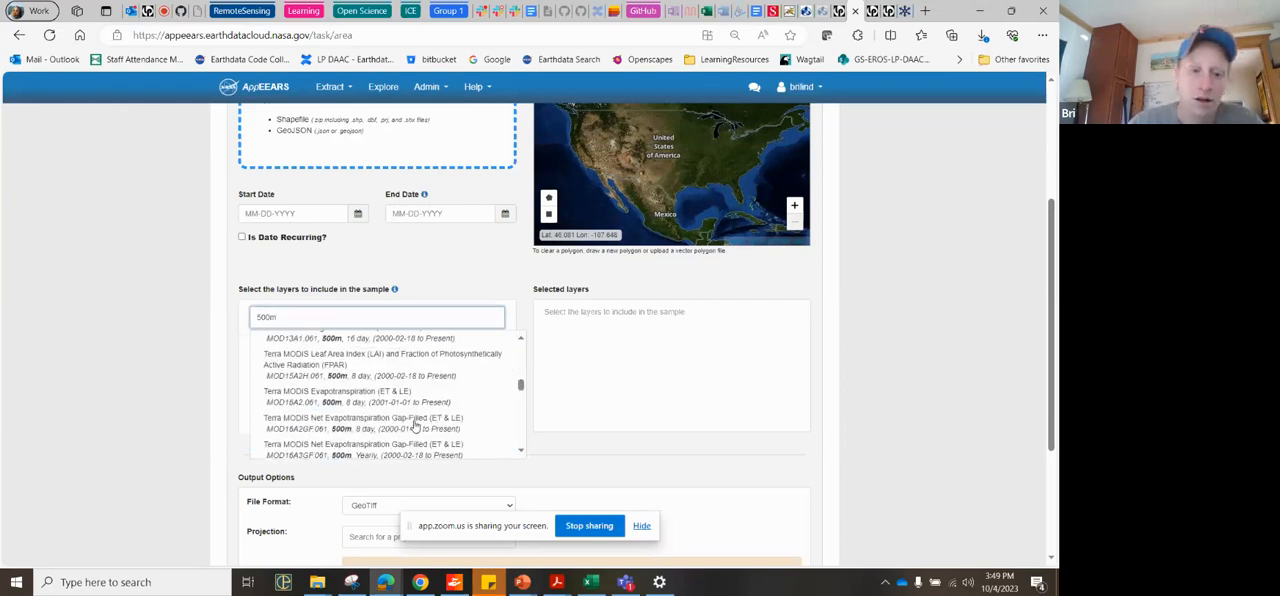
{"action": "scroll", "coordinate": [415, 425], "scroll_direction": "down", "scroll_amount": 4}
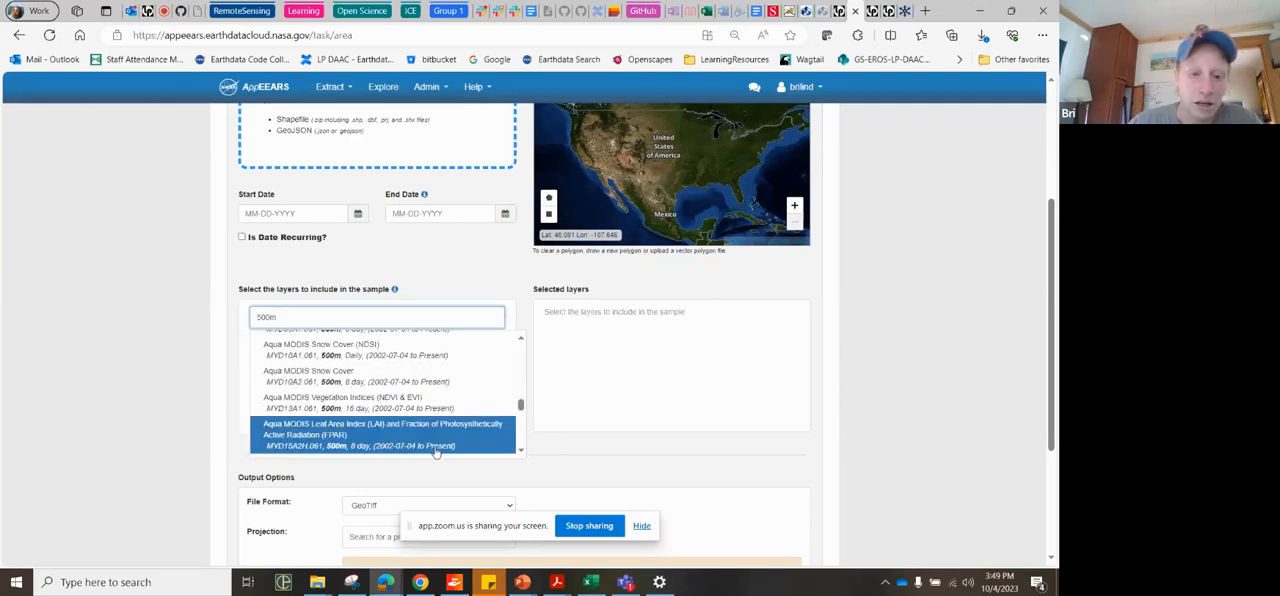
{"action": "scroll", "coordinate": [432, 450], "scroll_direction": "down", "scroll_amount": 5}
{"action": "scroll", "coordinate": [436, 452], "scroll_direction": "down", "scroll_amount": 1}
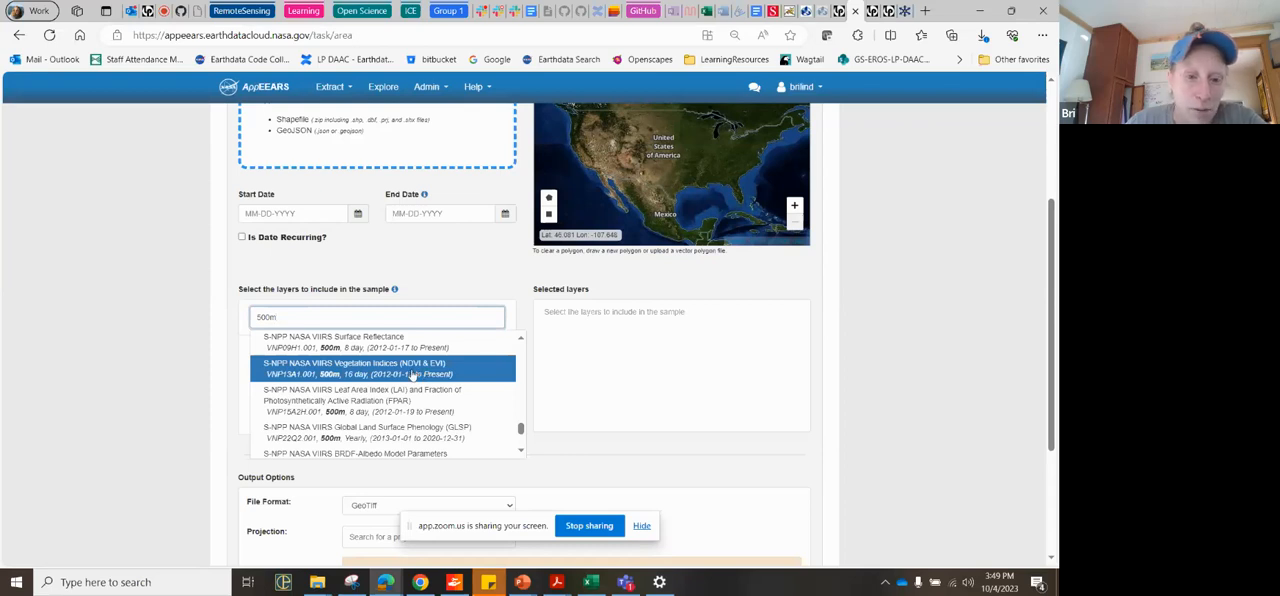
Step: Replace the product search with "pheno" and choose S-NPP NASA VIIRS Global Land Surface Phenology (GLSP), VNP22Q2.001
{"action": "left_click_drag", "start_coordinate": [339, 312], "coordinate": [240, 313]}
{"action": "type", "text": "p"}
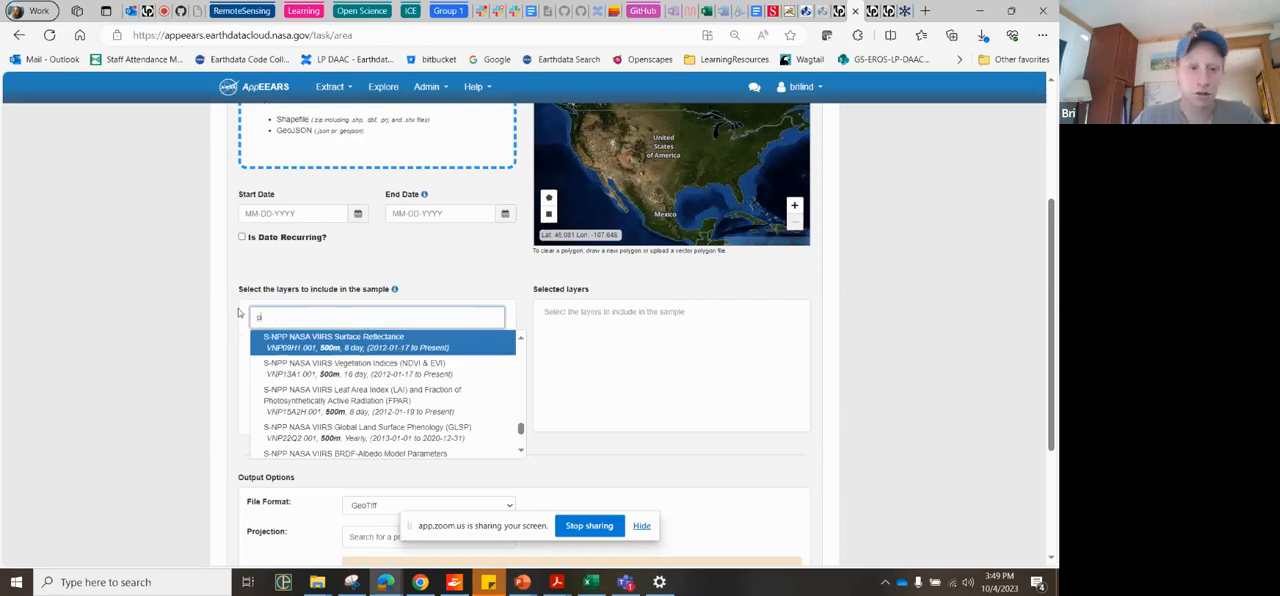
{"action": "type", "text": "hi"}
{"action": "type", "text": "no"}
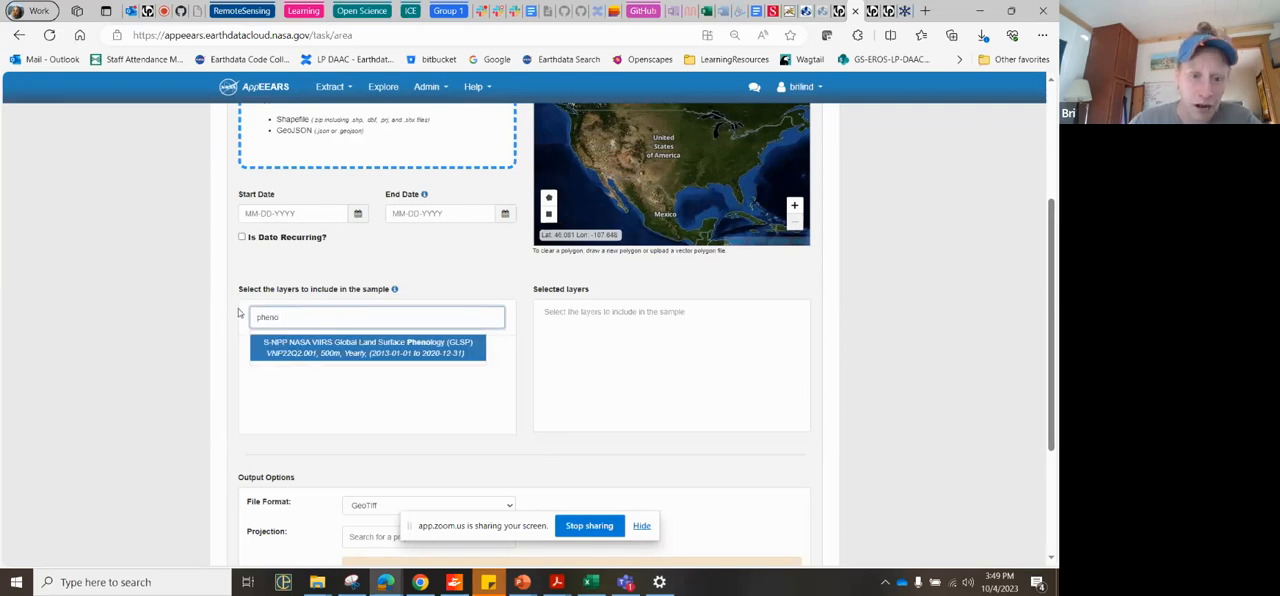
{"action": "left_click", "coordinate": [410, 356]}
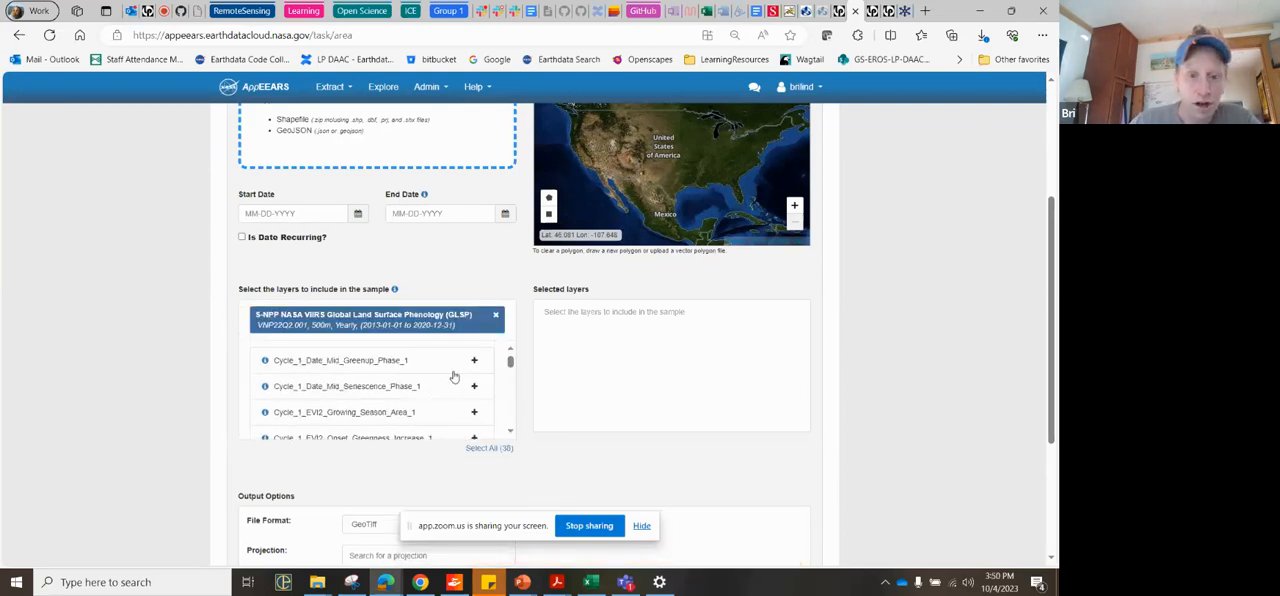
Step: Look through the phenology product's layers and add Cycle_1_Date_Mid_Greenup_Phase_1 to the selected layers
{"action": "scroll", "coordinate": [449, 418], "scroll_direction": "down", "scroll_amount": 1}
{"action": "scroll", "coordinate": [449, 418], "scroll_direction": "down", "scroll_amount": 5}
{"action": "scroll", "coordinate": [449, 418], "scroll_direction": "down", "scroll_amount": 4}
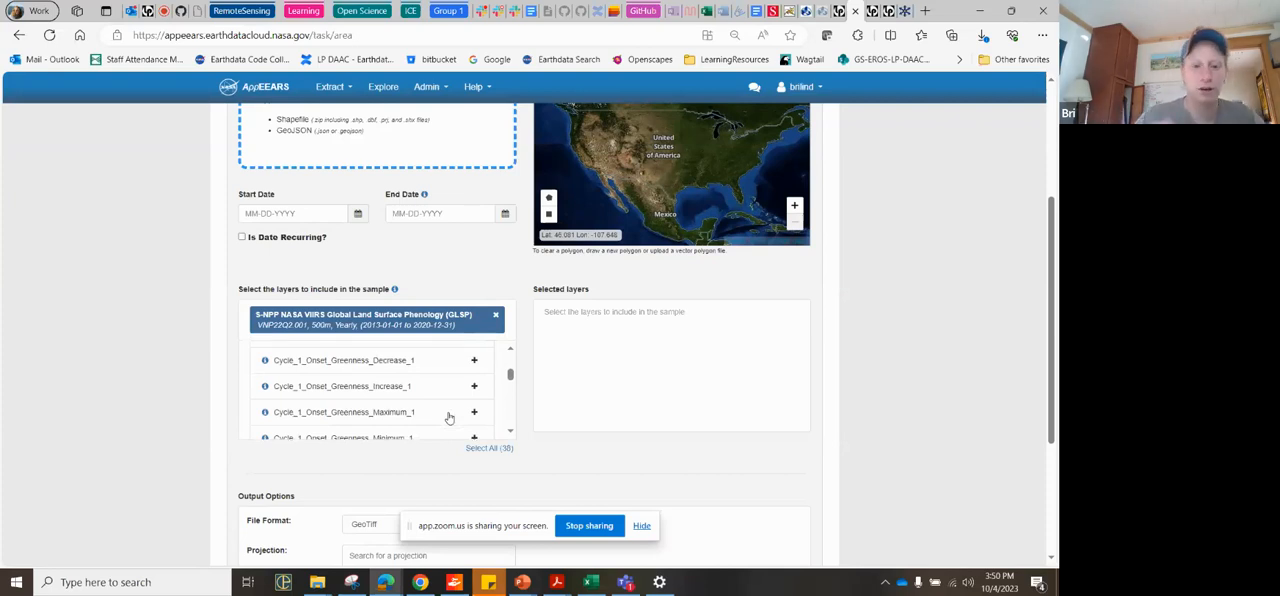
{"action": "scroll", "coordinate": [449, 418], "scroll_direction": "down", "scroll_amount": 5}
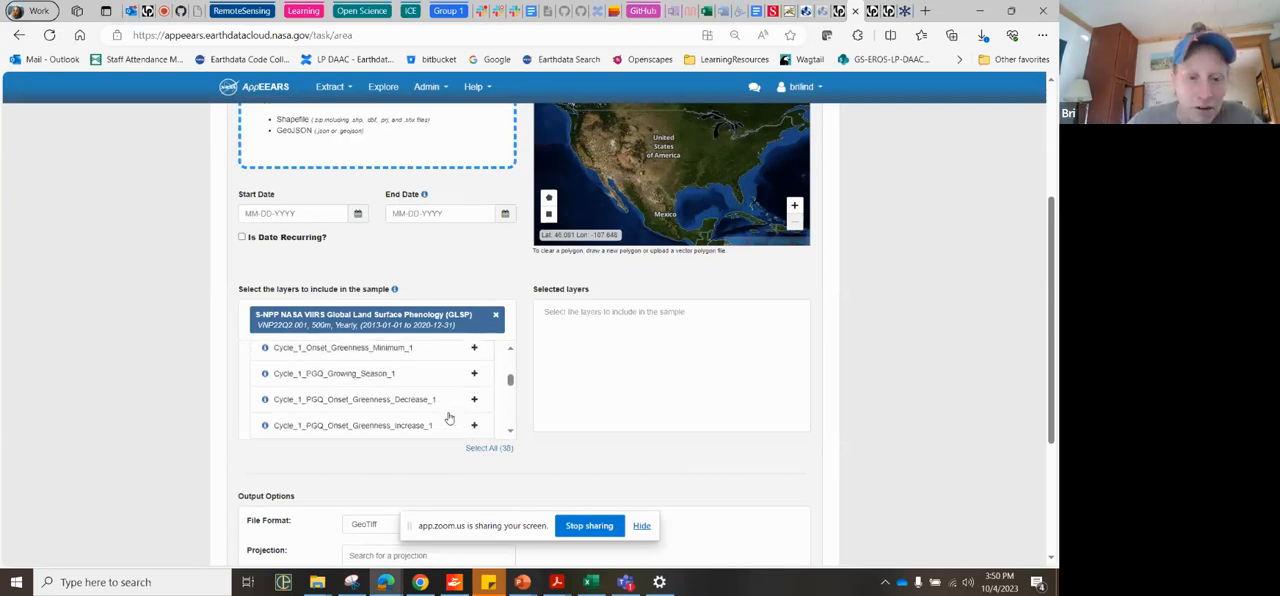
{"action": "scroll", "coordinate": [449, 418], "scroll_direction": "up", "scroll_amount": 4}
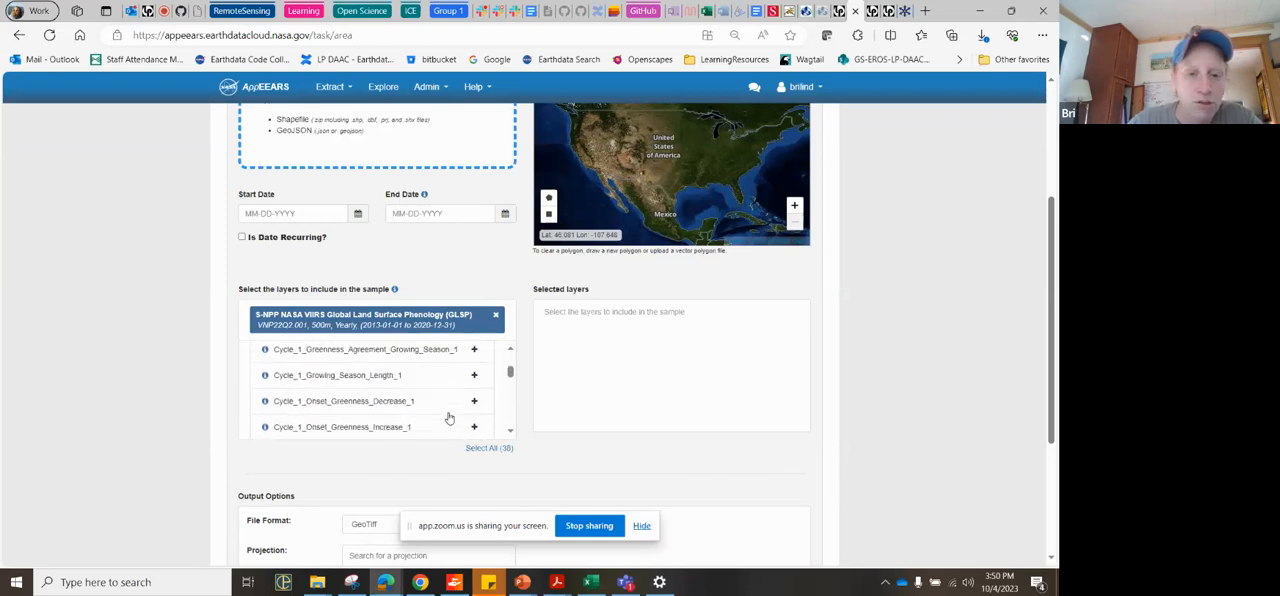
{"action": "scroll", "coordinate": [449, 418], "scroll_direction": "up", "scroll_amount": 2}
{"action": "scroll", "coordinate": [449, 418], "scroll_direction": "up", "scroll_amount": 2}
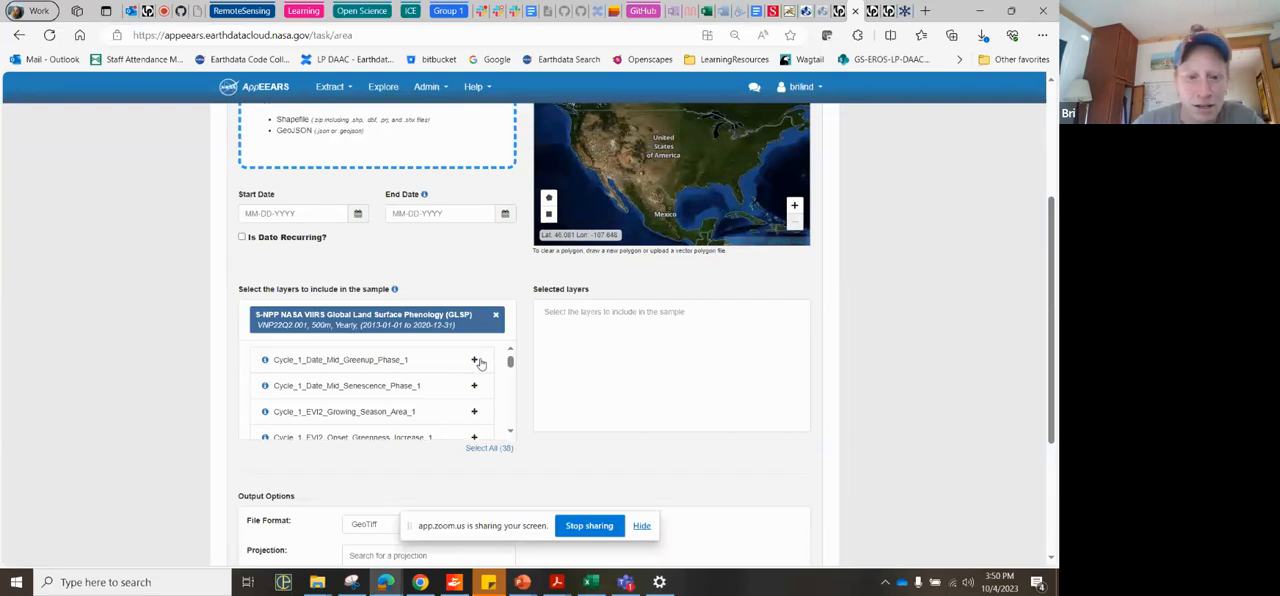
{"action": "left_click", "coordinate": [475, 360]}
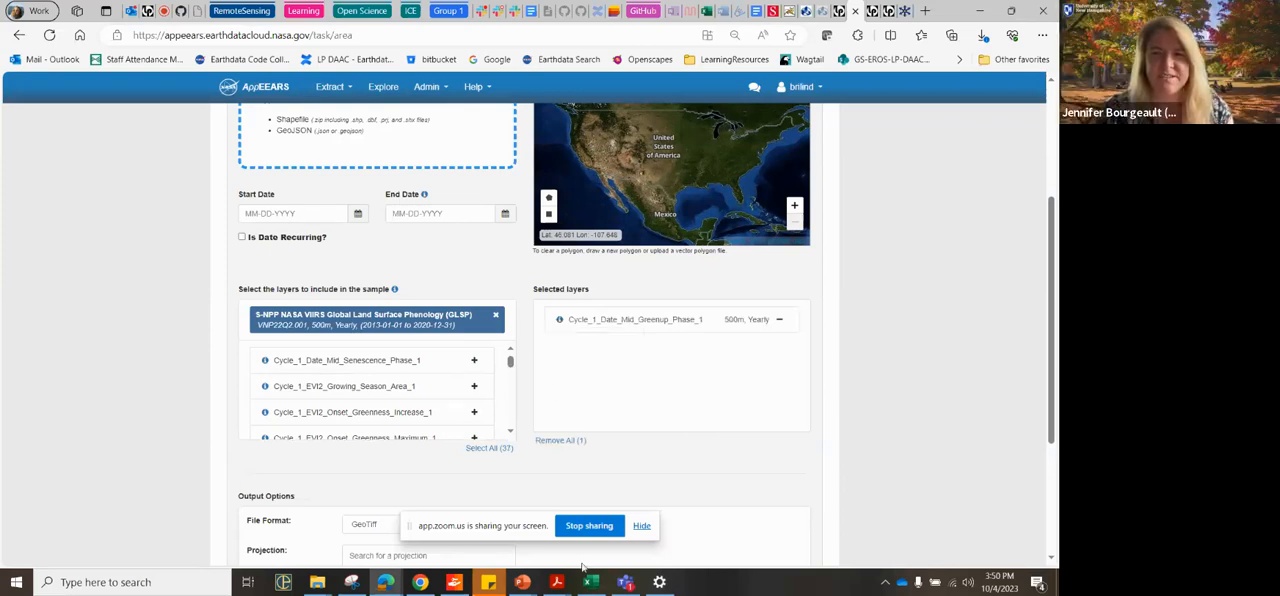
Step: Replace the phenology product with SMAP Soil Moisture SPL3SMP.008 by searching for "soil moisture", and browse its layers
{"action": "scroll", "coordinate": [701, 511], "scroll_direction": "up", "scroll_amount": 1}
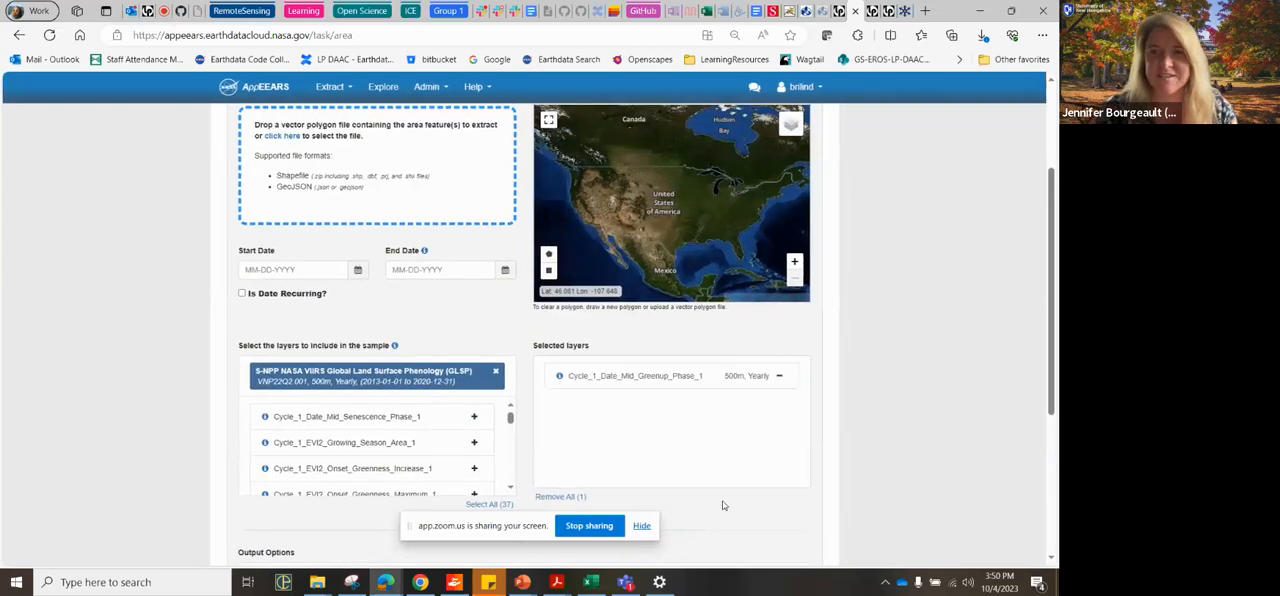
{"action": "scroll", "coordinate": [724, 505], "scroll_direction": "up", "scroll_amount": 1}
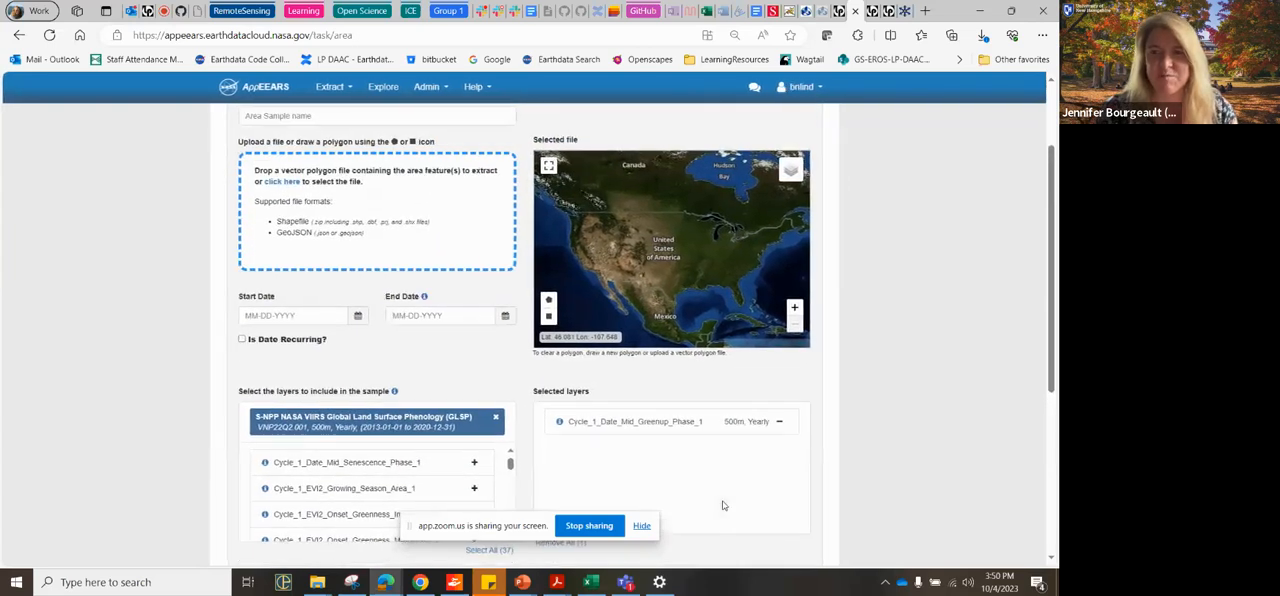
{"action": "scroll", "coordinate": [724, 505], "scroll_direction": "down", "scroll_amount": 1}
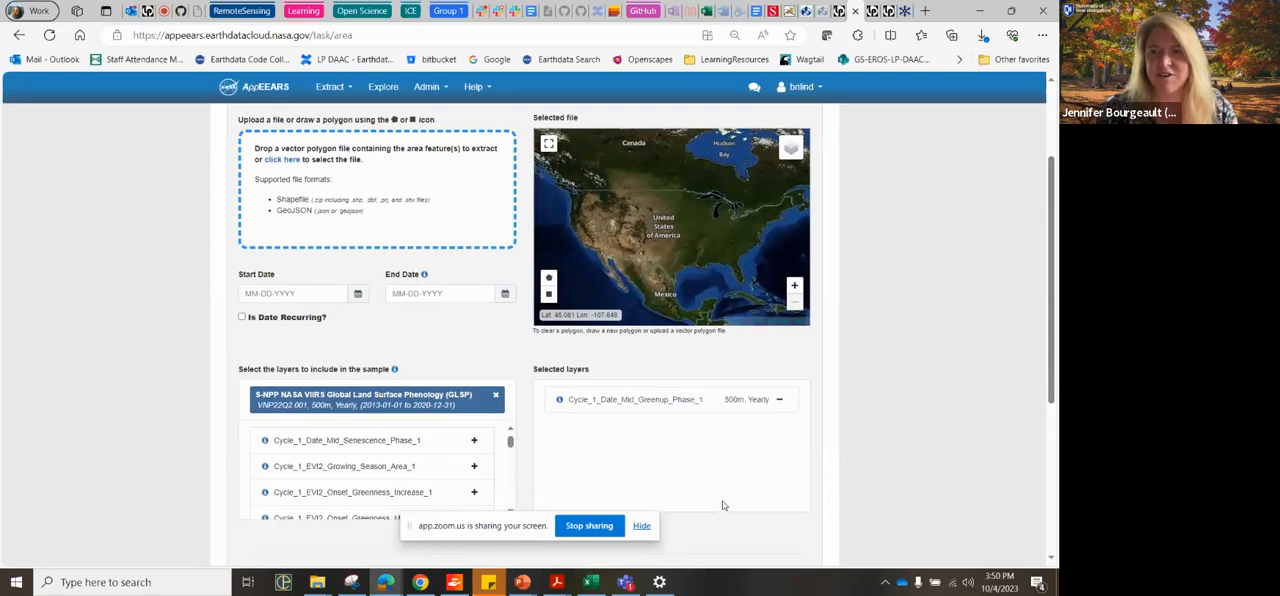
{"action": "left_click", "coordinate": [495, 395]}
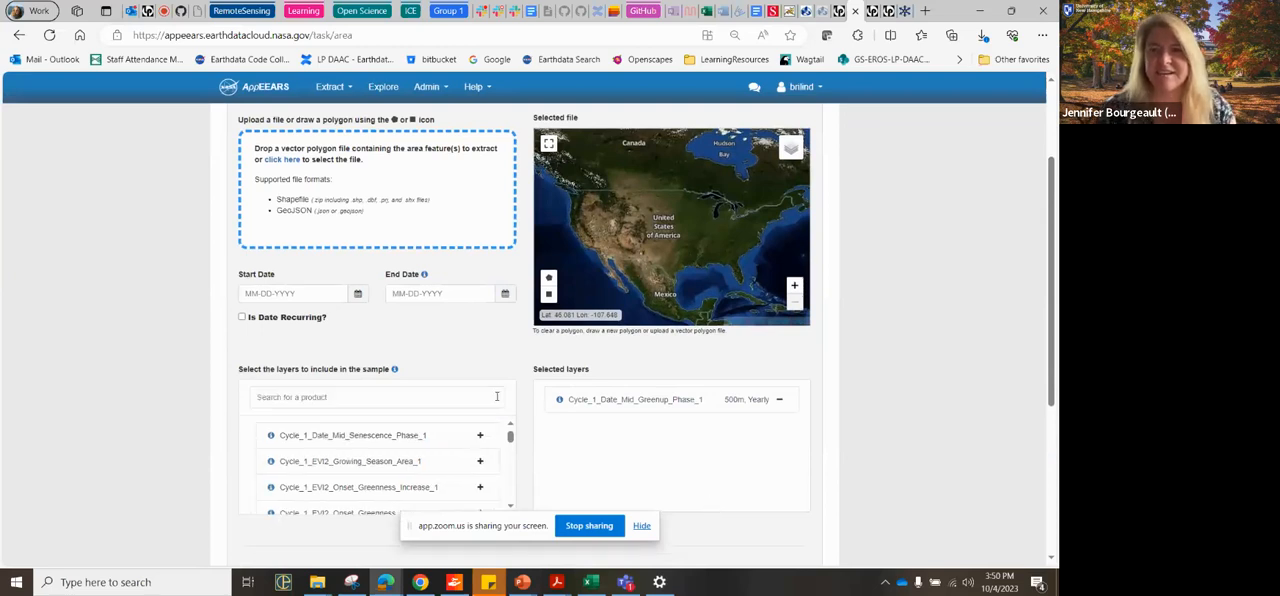
{"action": "left_click", "coordinate": [441, 399]}
{"action": "type", "text": "sc"}
{"action": "type", "text": "il mois"}
{"action": "type", "text": "ture"}
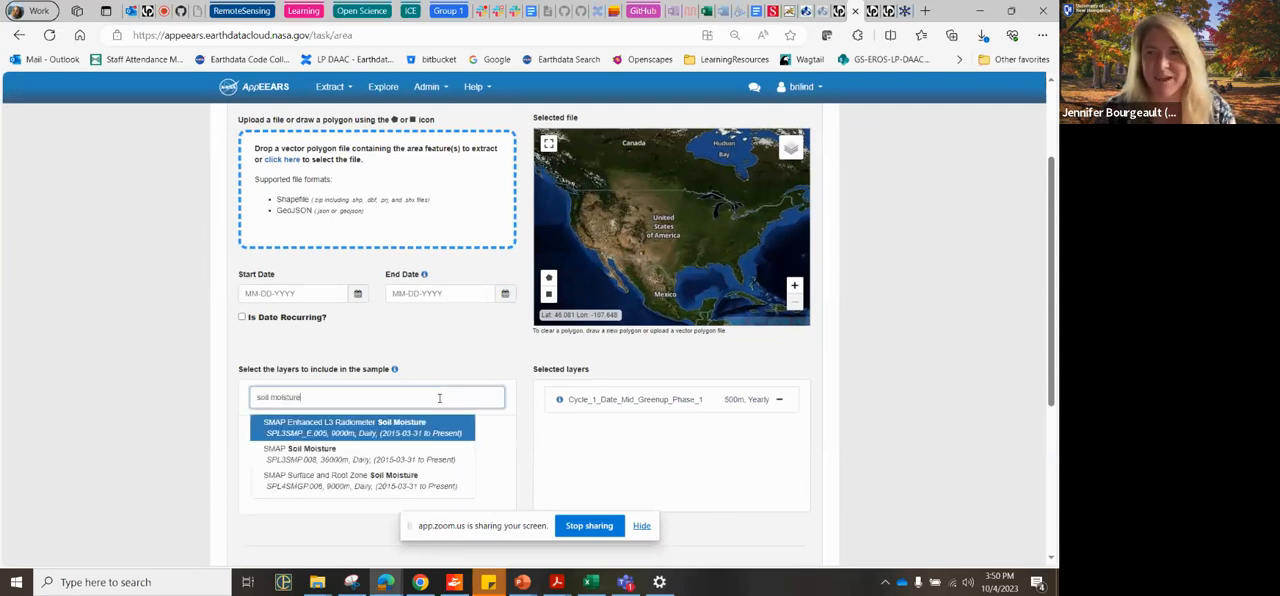
{"action": "left_click", "coordinate": [455, 463]}
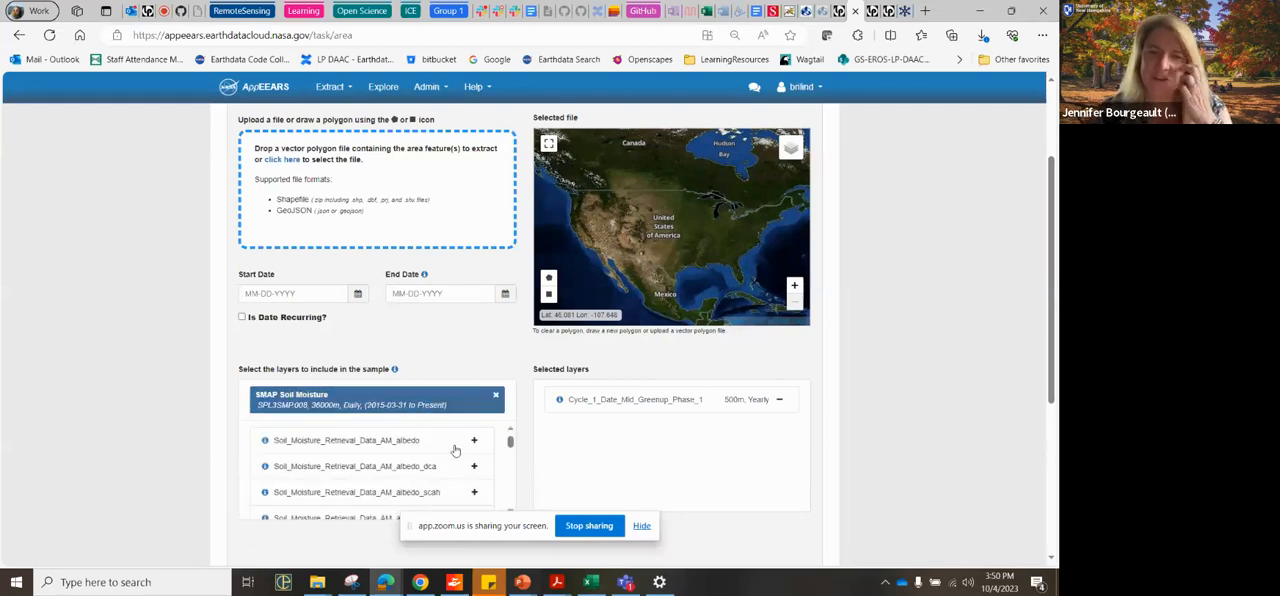
{"action": "scroll", "coordinate": [472, 507], "scroll_direction": "down", "scroll_amount": 3}
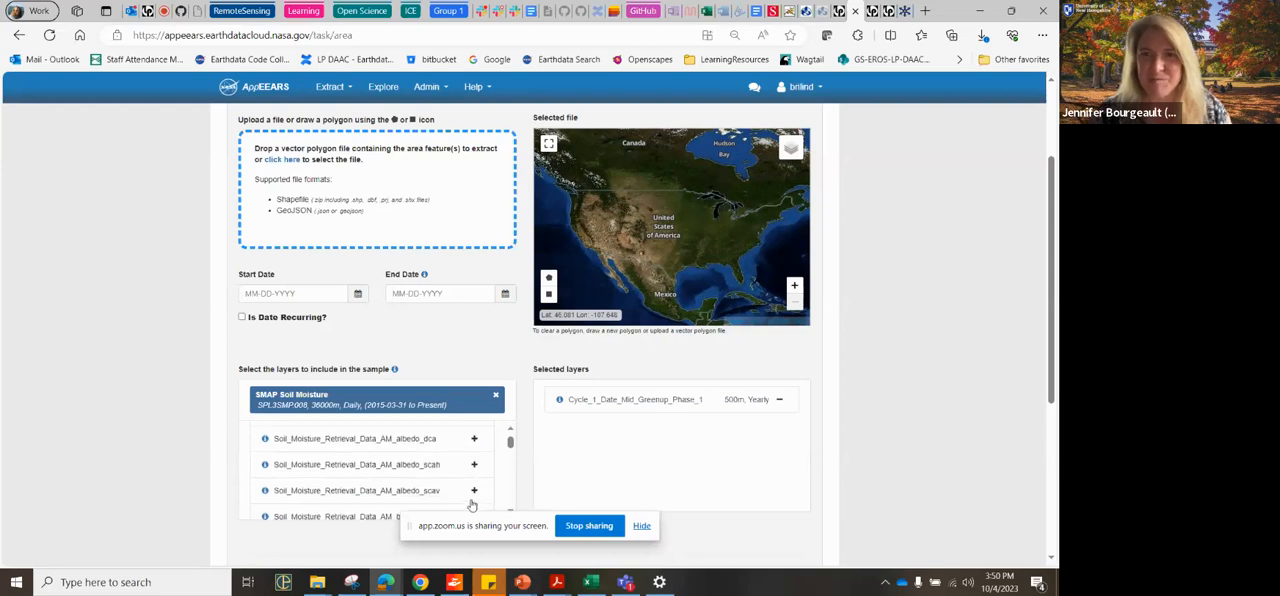
{"action": "scroll", "coordinate": [424, 449], "scroll_direction": "down", "scroll_amount": 4}
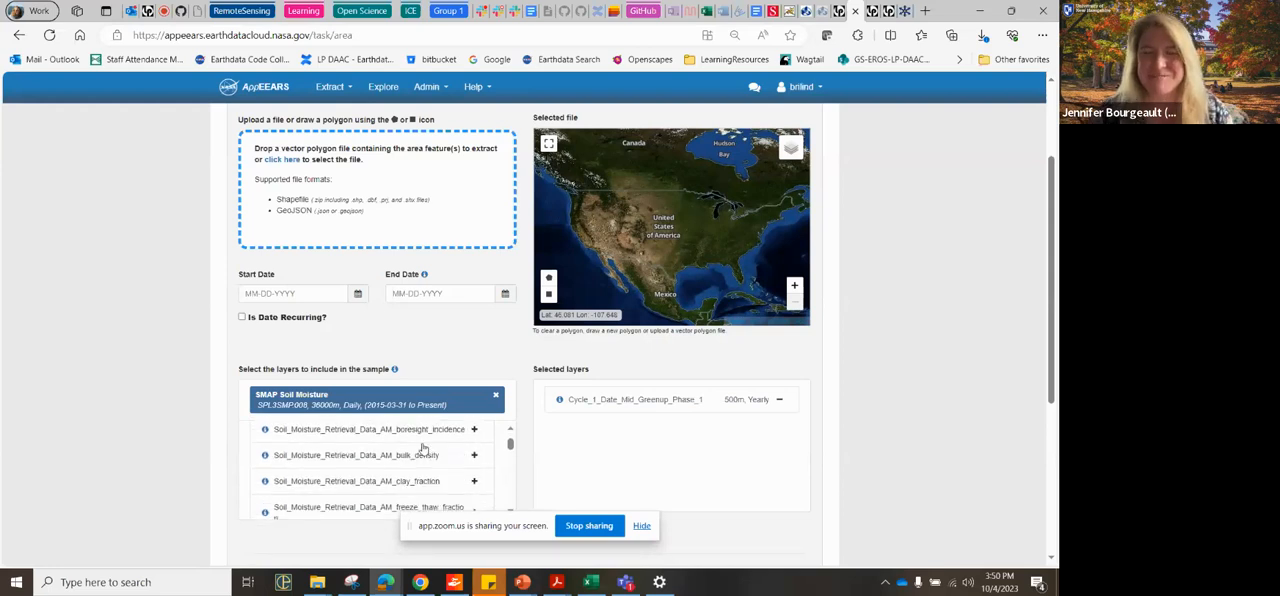
{"action": "scroll", "coordinate": [424, 449], "scroll_direction": "down", "scroll_amount": 3}
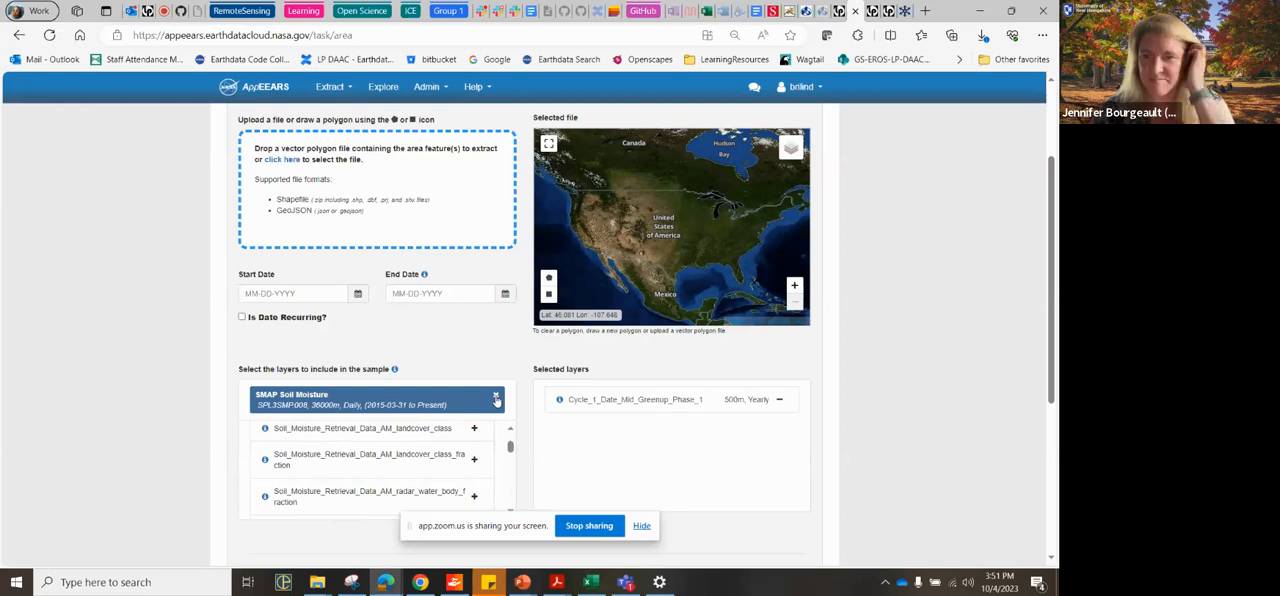
Step: Clear the current product, search for "land" and choose the yearly Combined MODIS Land Cover Dynamics product MCD12Q2.061
{"action": "left_click", "coordinate": [496, 398]}
{"action": "type", "text": "landcover"}
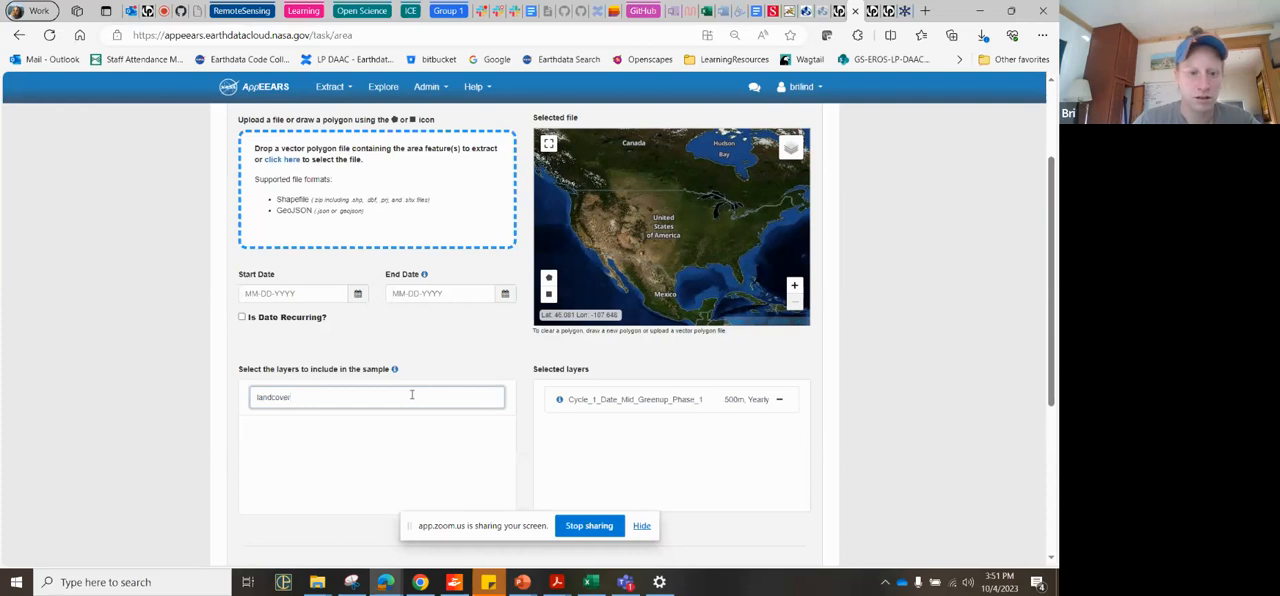
{"action": "key", "text": "BackSpace"}
{"action": "key", "text": "BackSpace"}
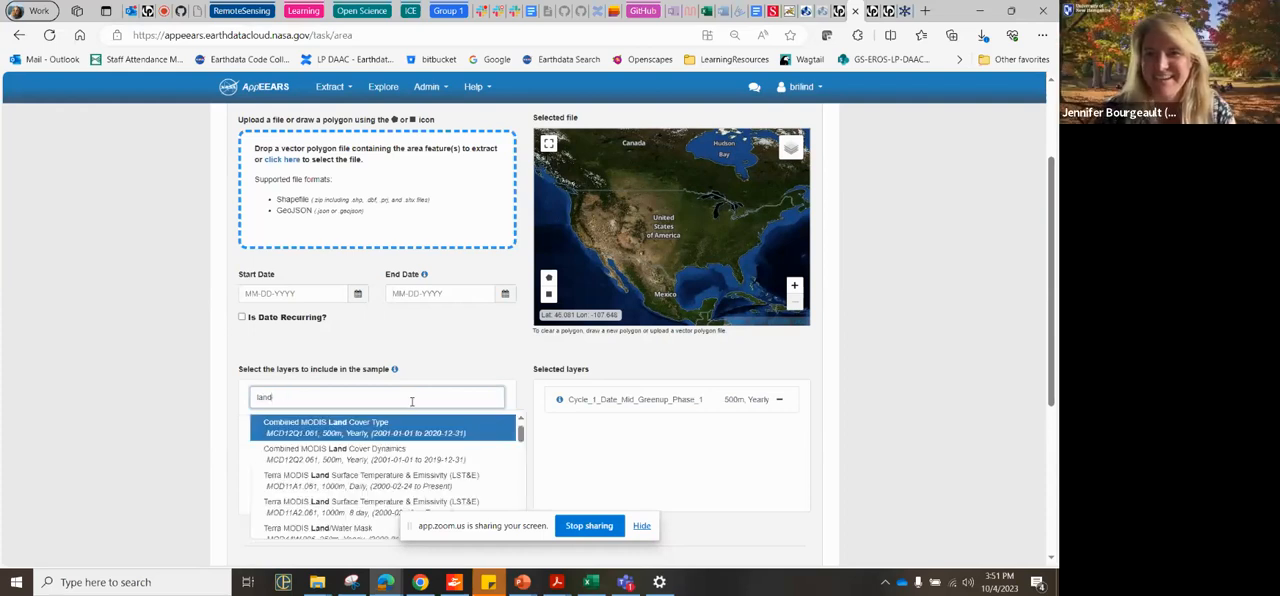
{"action": "scroll", "coordinate": [437, 462], "scroll_direction": "down", "scroll_amount": 1}
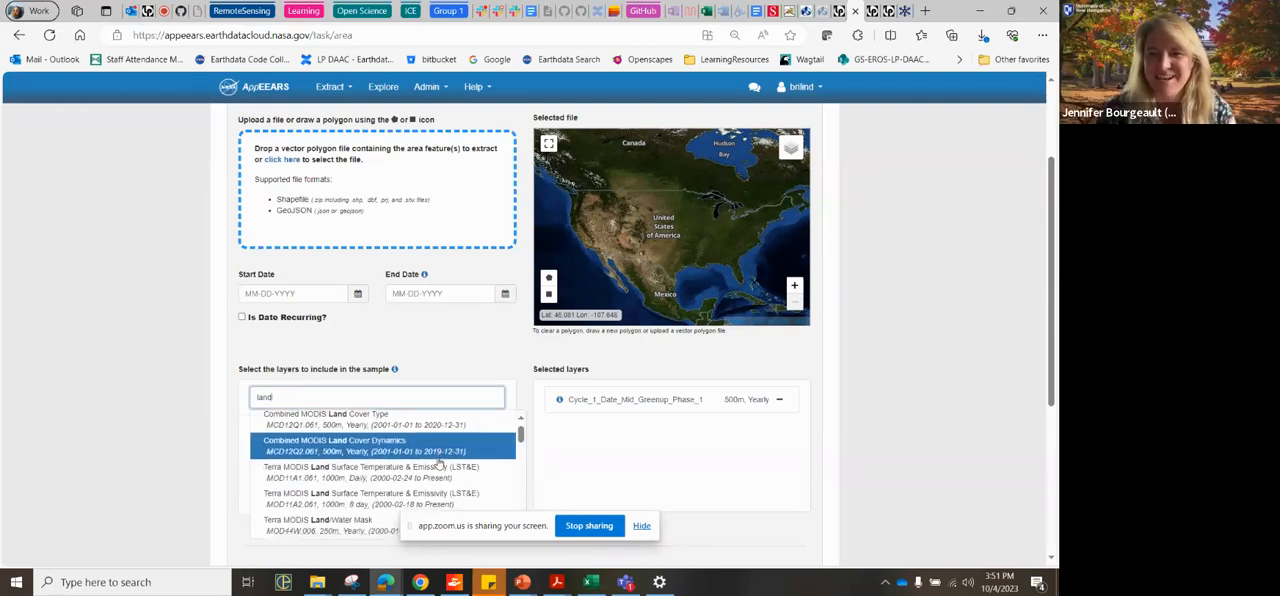
{"action": "scroll", "coordinate": [437, 462], "scroll_direction": "up", "scroll_amount": 1}
{"action": "left_click", "coordinate": [437, 464]}
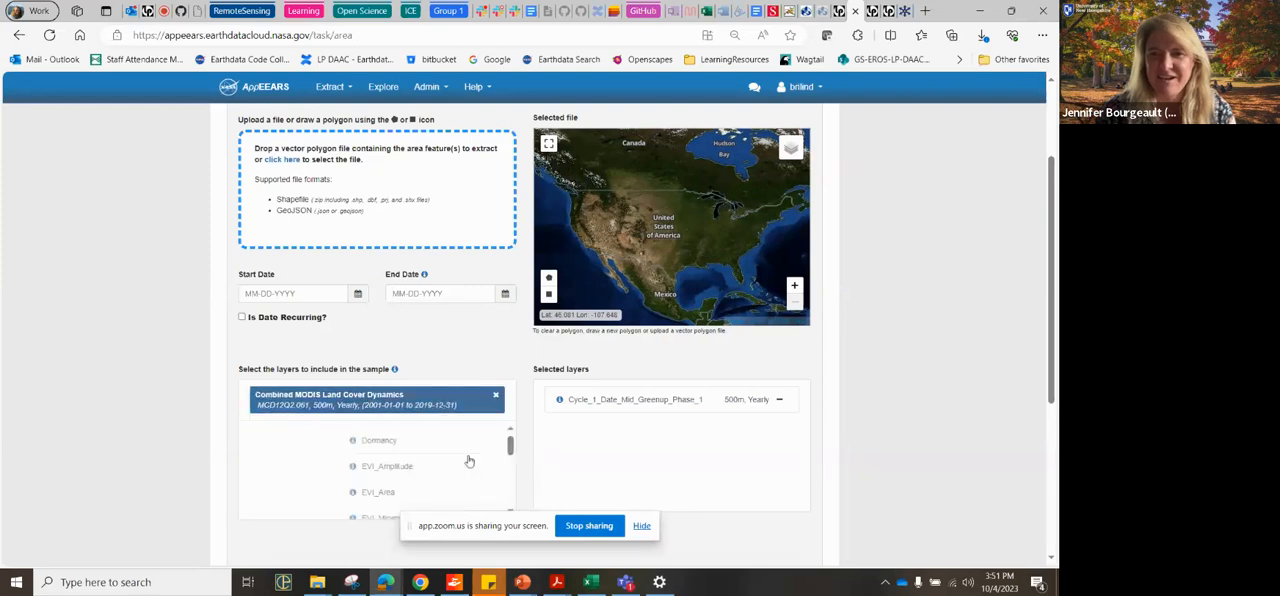
Step: Open the list of submitted requests and reload it to check their processing status
{"action": "scroll", "coordinate": [510, 250], "scroll_direction": "up", "scroll_amount": 2}
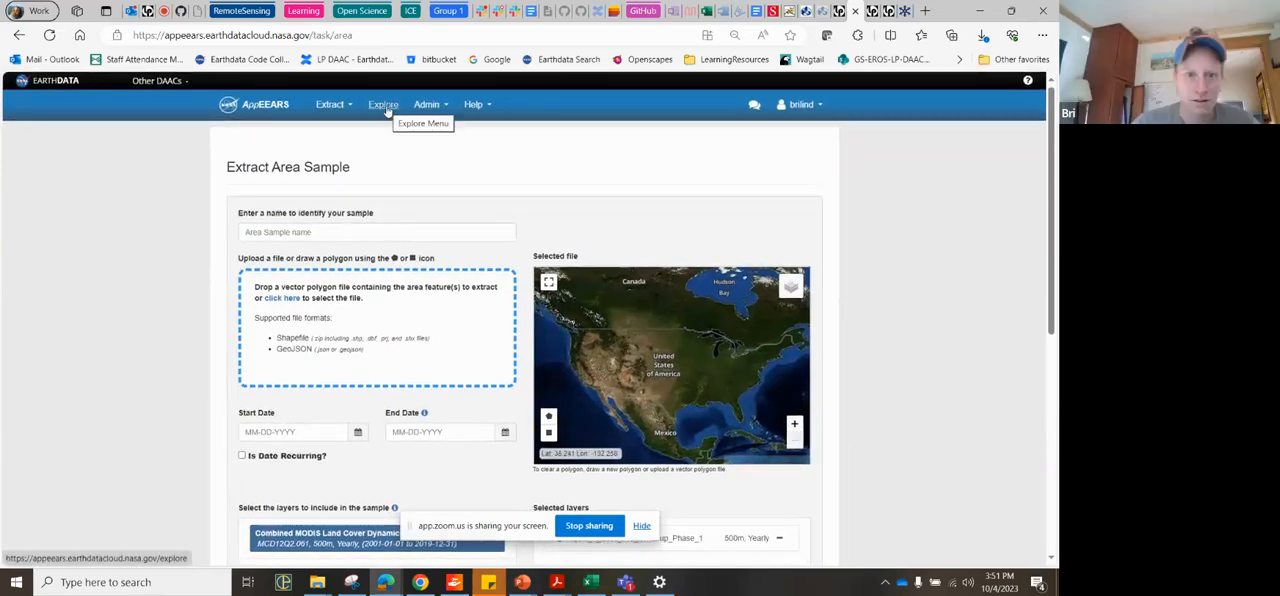
{"action": "left_click", "coordinate": [386, 108]}
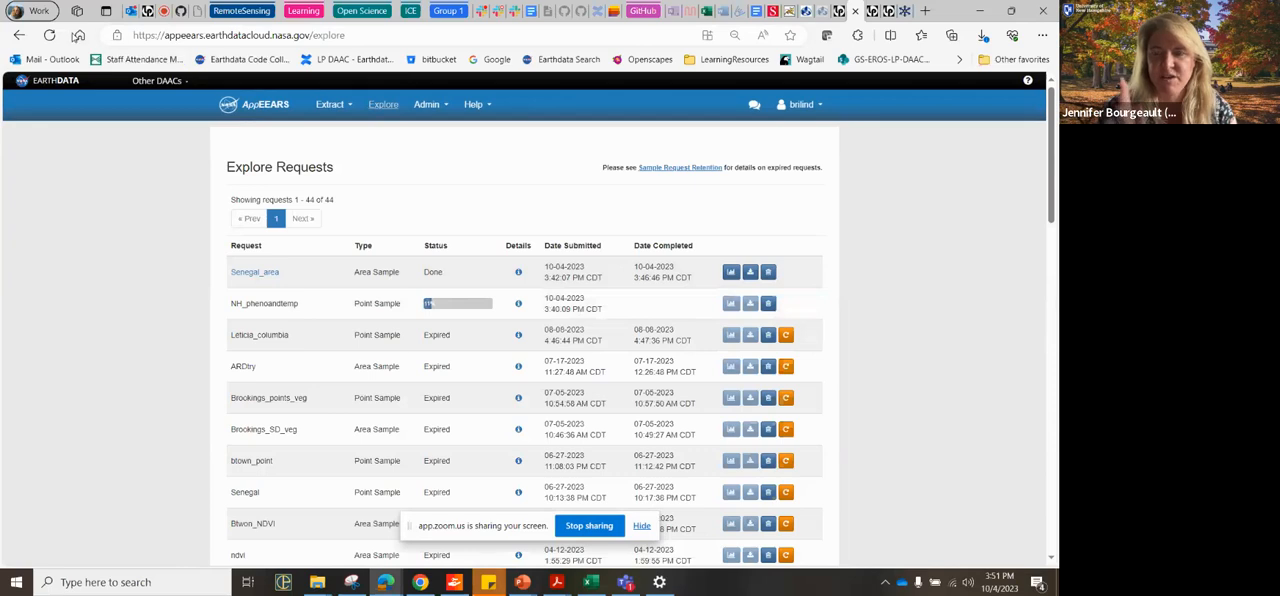
{"action": "left_click", "coordinate": [49, 35]}
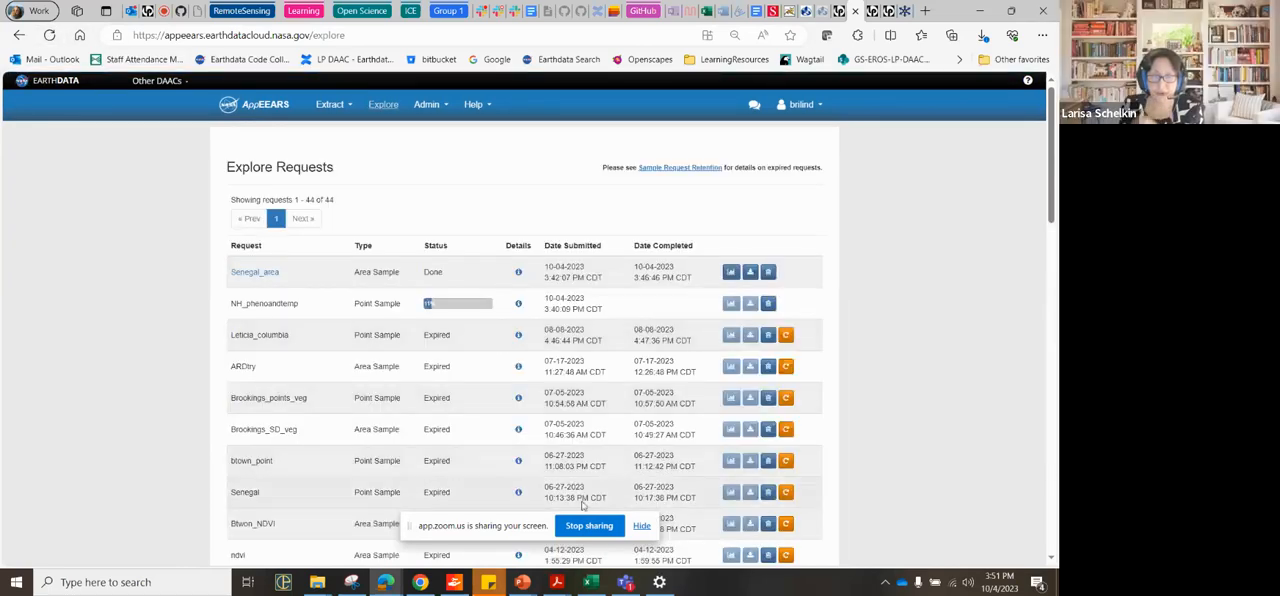
Step: Start a new point sample request and bring the Sioux Falls area into view on its coordinates map
{"action": "mouse_move", "coordinate": [314, 106]}
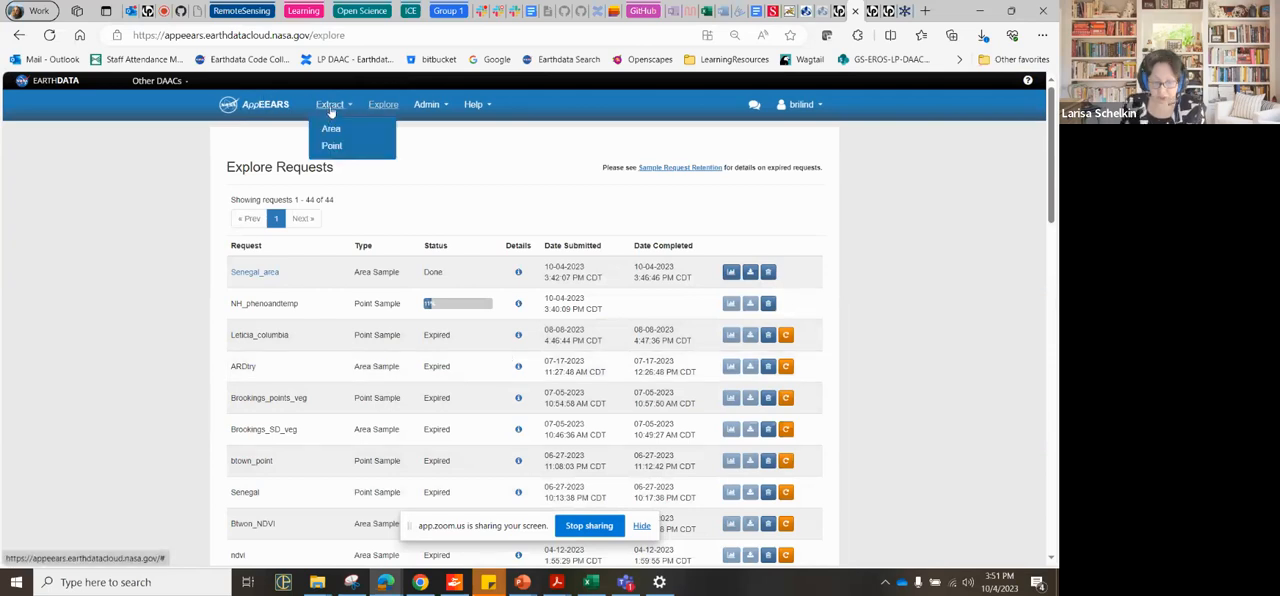
{"action": "left_click", "coordinate": [339, 147]}
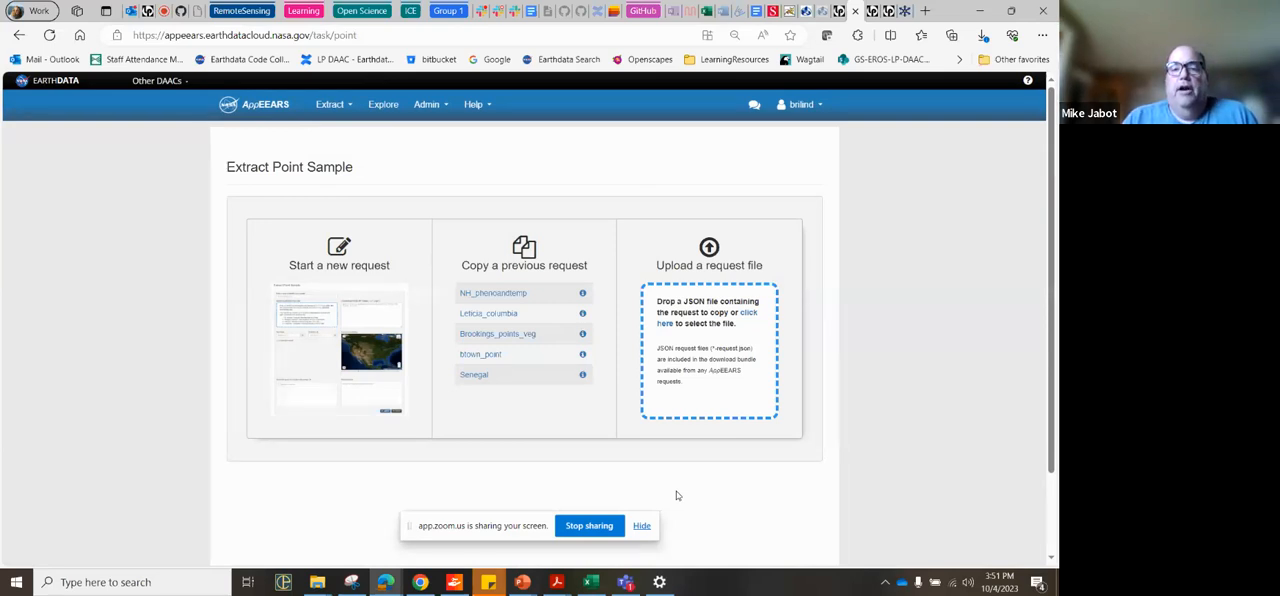
{"action": "left_click", "coordinate": [372, 360]}
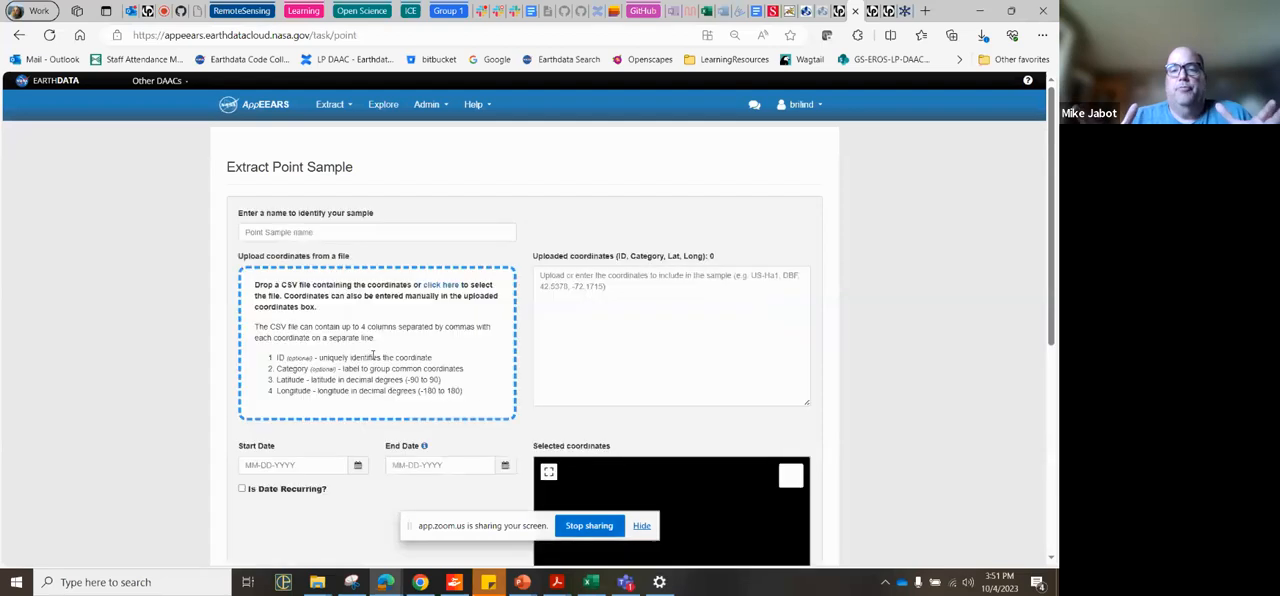
{"action": "scroll", "coordinate": [733, 414], "scroll_direction": "down", "scroll_amount": 2}
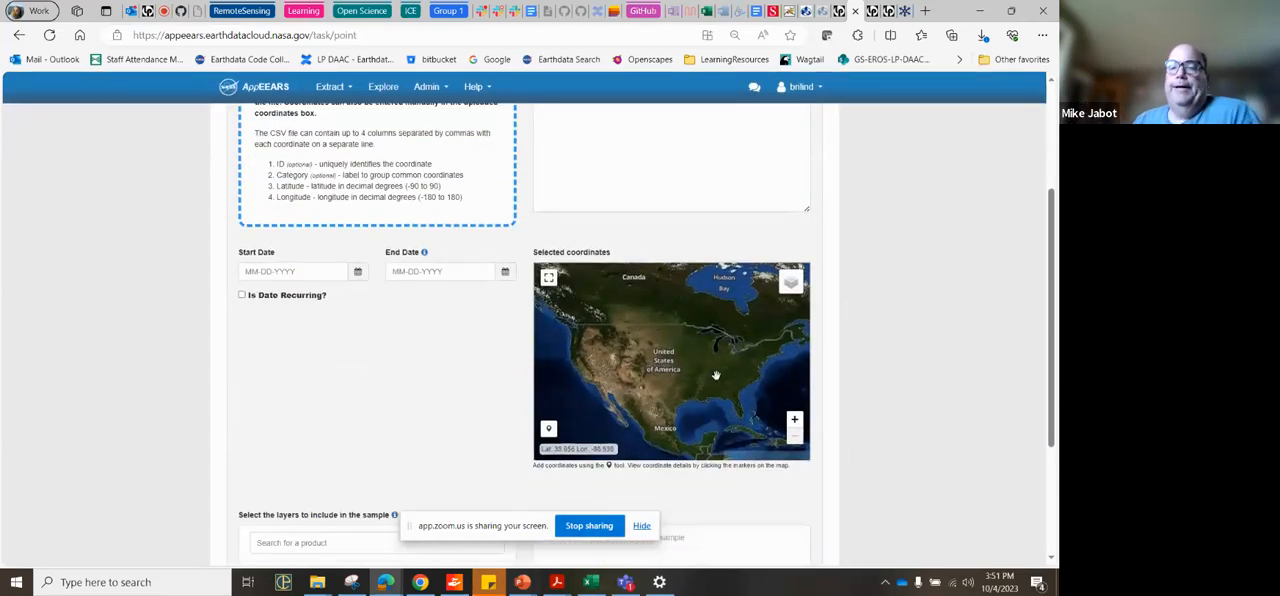
{"action": "scroll", "coordinate": [716, 375], "scroll_direction": "up", "scroll_amount": 1}
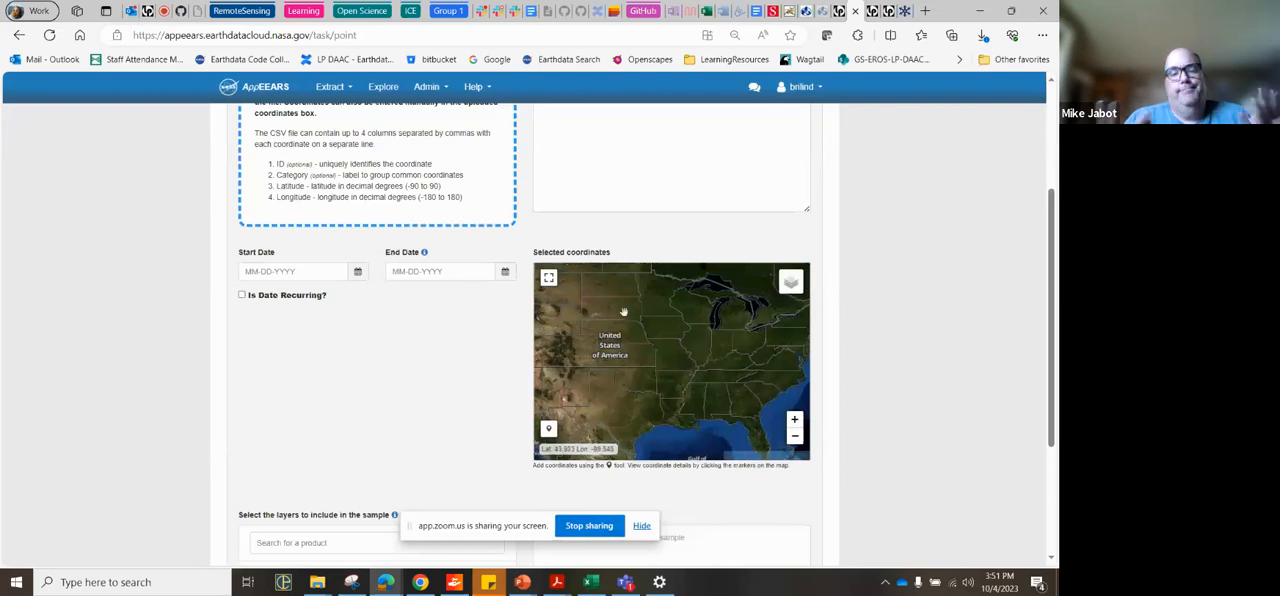
{"action": "scroll", "coordinate": [623, 311], "scroll_direction": "up", "scroll_amount": 1}
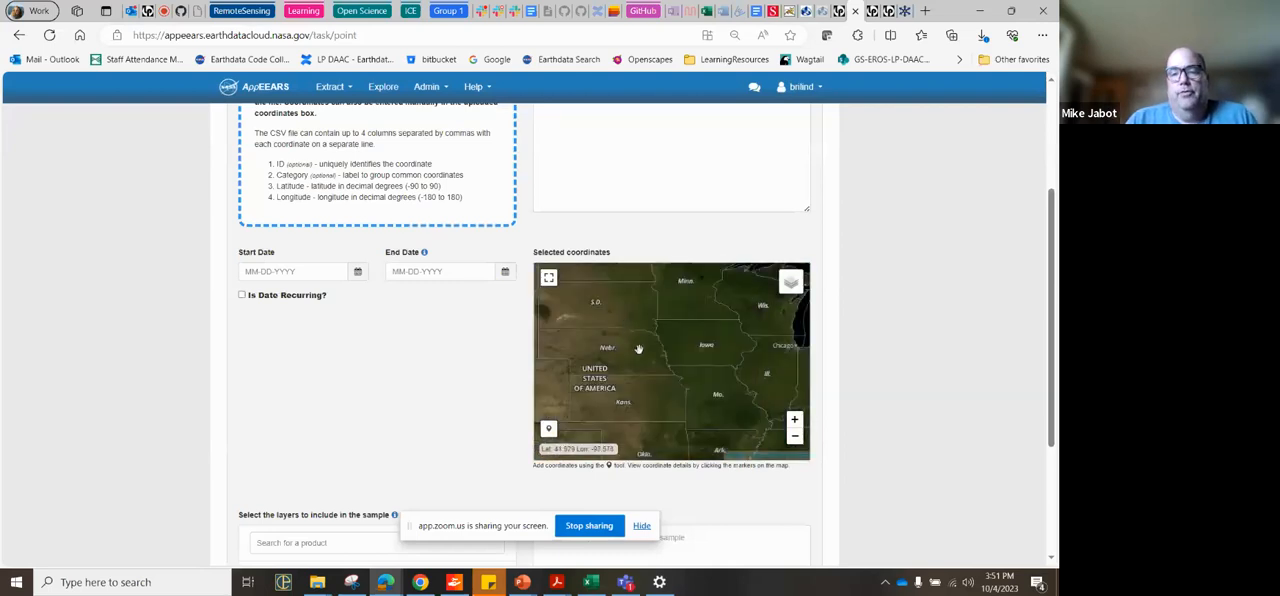
{"action": "scroll", "coordinate": [641, 321], "scroll_direction": "up", "scroll_amount": 1}
{"action": "left_click_drag", "start_coordinate": [640, 321], "coordinate": [661, 399]}
{"action": "scroll", "coordinate": [658, 370], "scroll_direction": "up", "scroll_amount": 1}
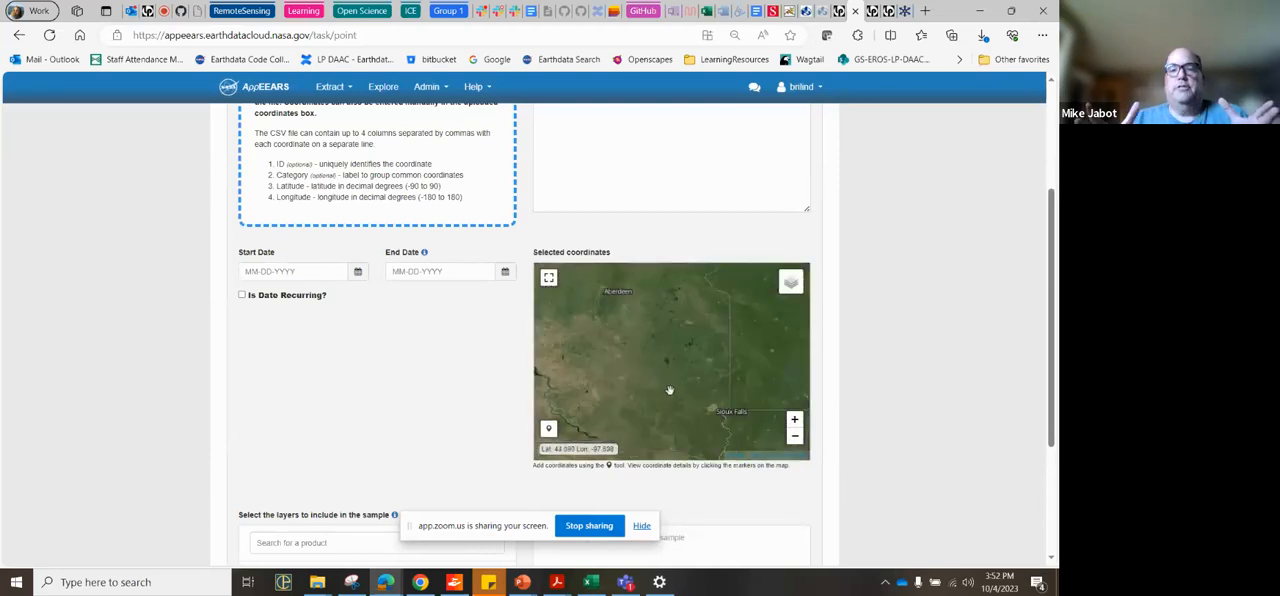
{"action": "left_click_drag", "start_coordinate": [709, 414], "coordinate": [649, 369]}
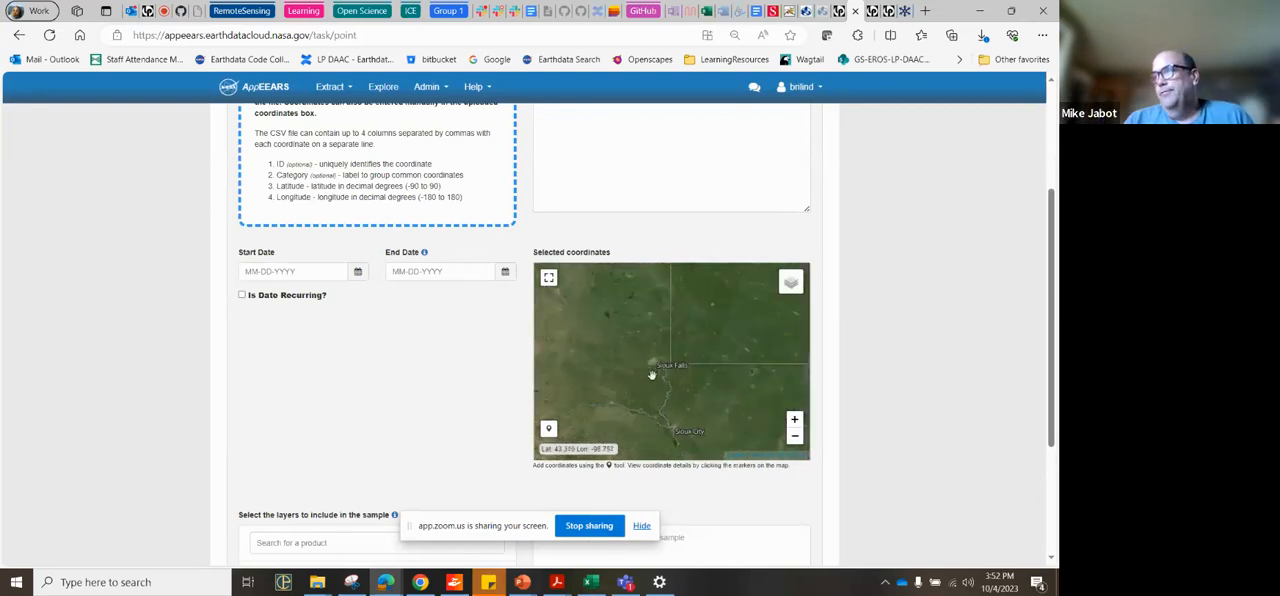
{"action": "scroll", "coordinate": [652, 372], "scroll_direction": "up", "scroll_amount": 1}
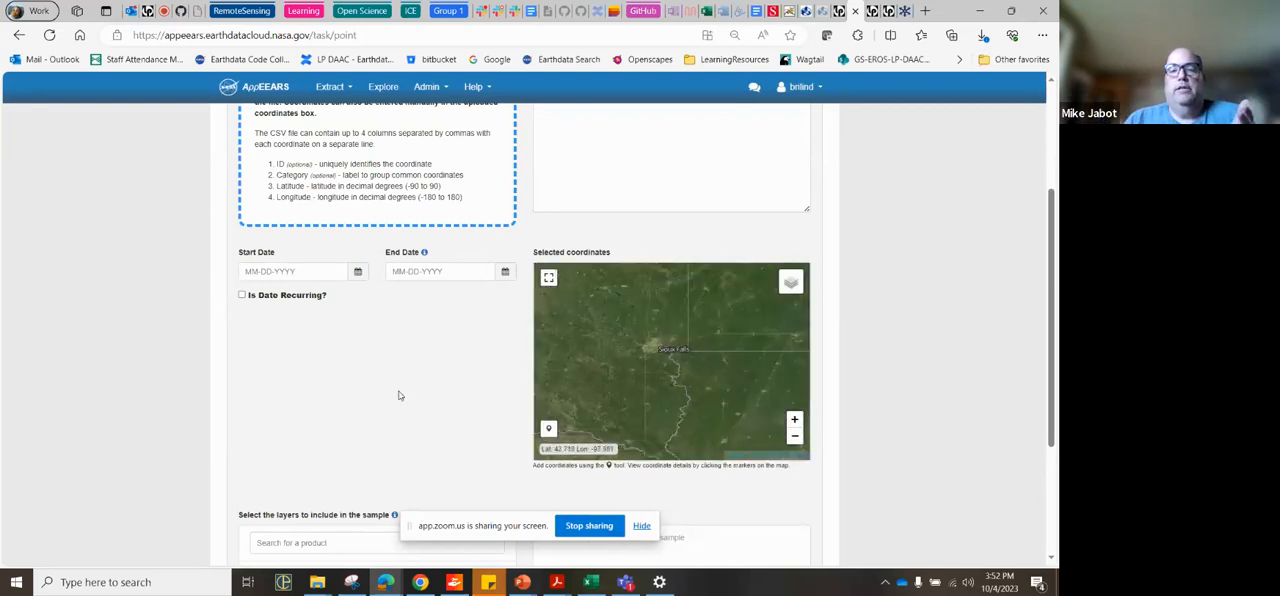
{"action": "scroll", "coordinate": [398, 396], "scroll_direction": "up", "scroll_amount": 2}
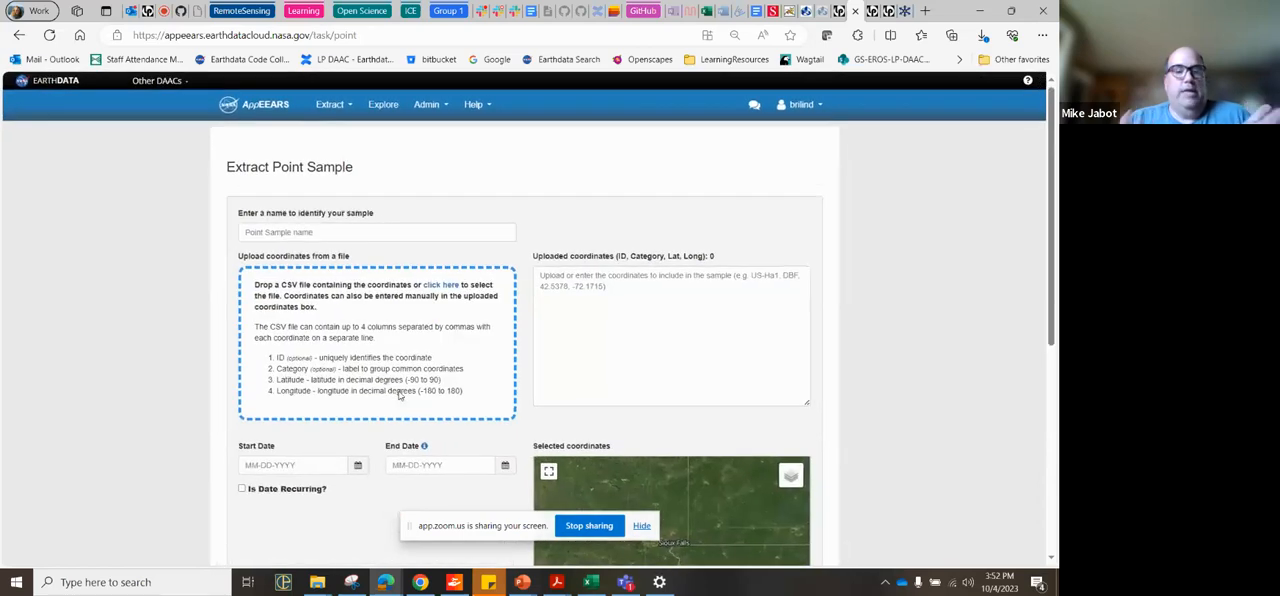
Step: Start a new area sample extraction request from a blank form
{"action": "left_click", "coordinate": [331, 106]}
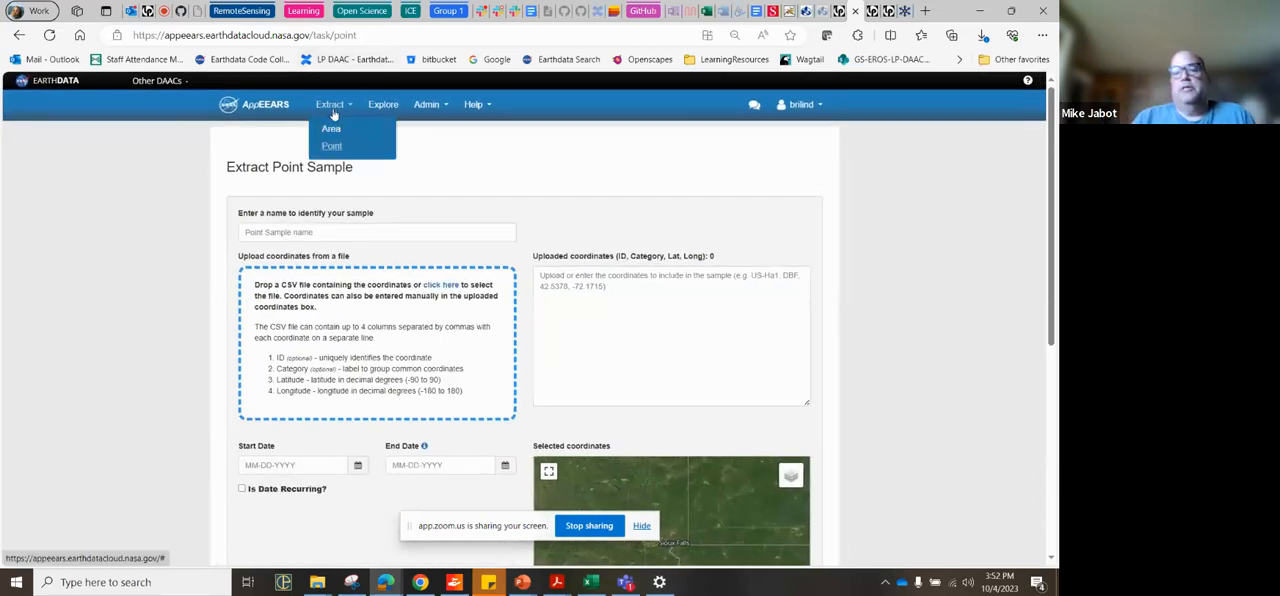
{"action": "left_click", "coordinate": [331, 129]}
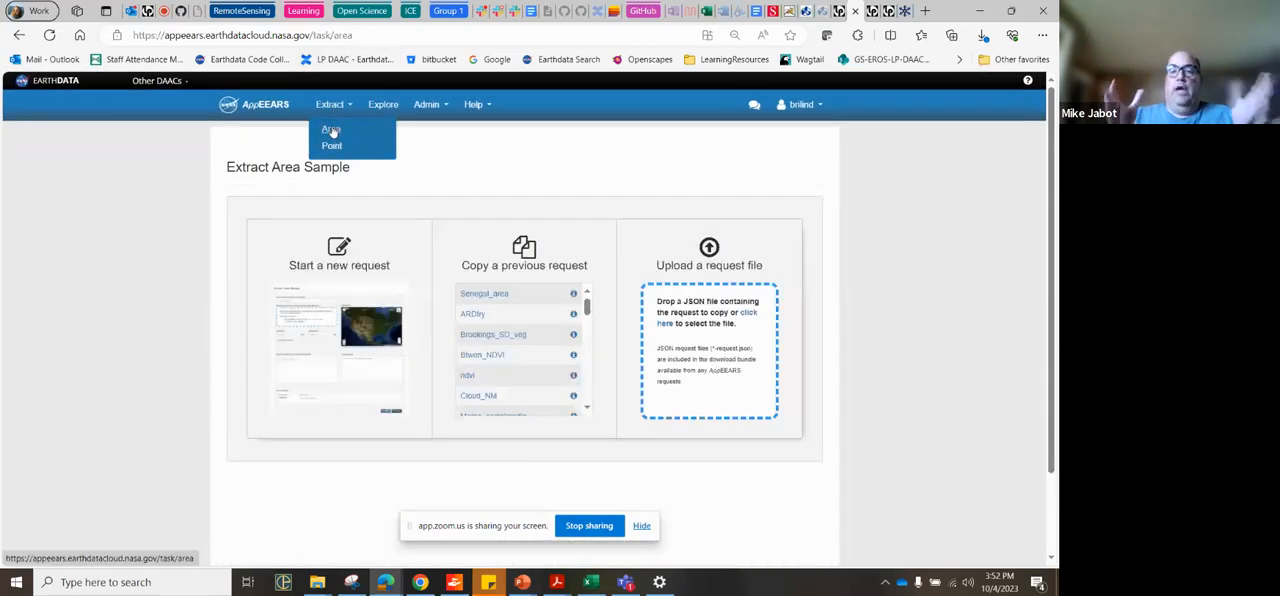
{"action": "left_click", "coordinate": [368, 302]}
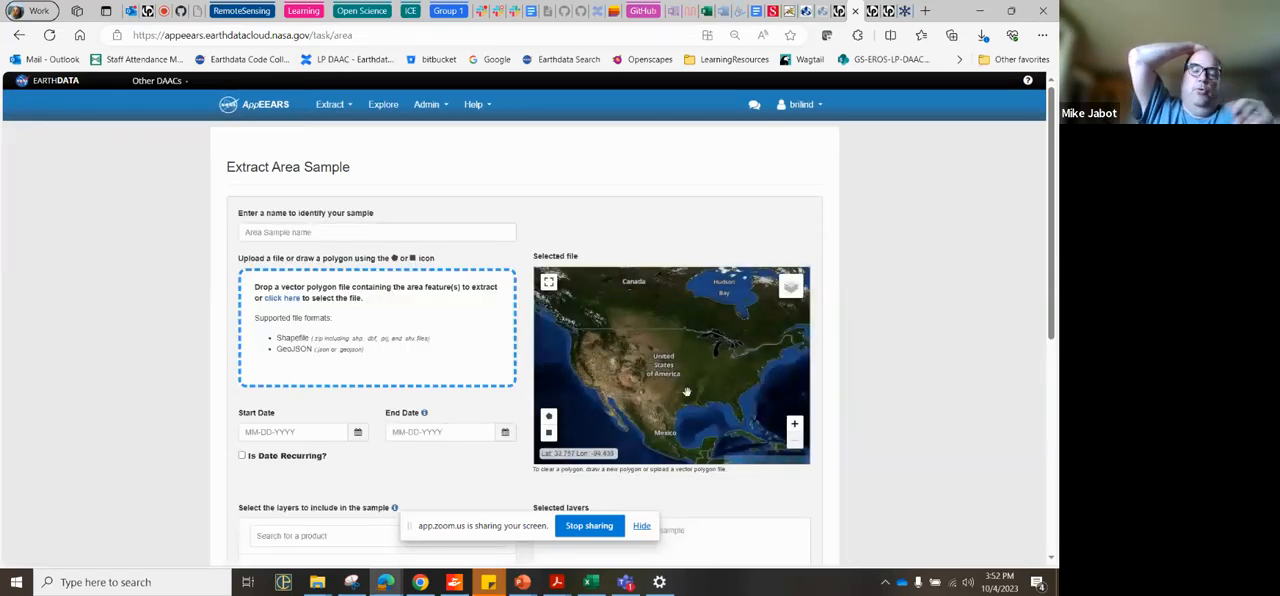
Step: Draw a rectangular area of interest around the city of Sioux Falls on the area sample map
{"action": "scroll", "coordinate": [682, 378], "scroll_direction": "up", "scroll_amount": 1}
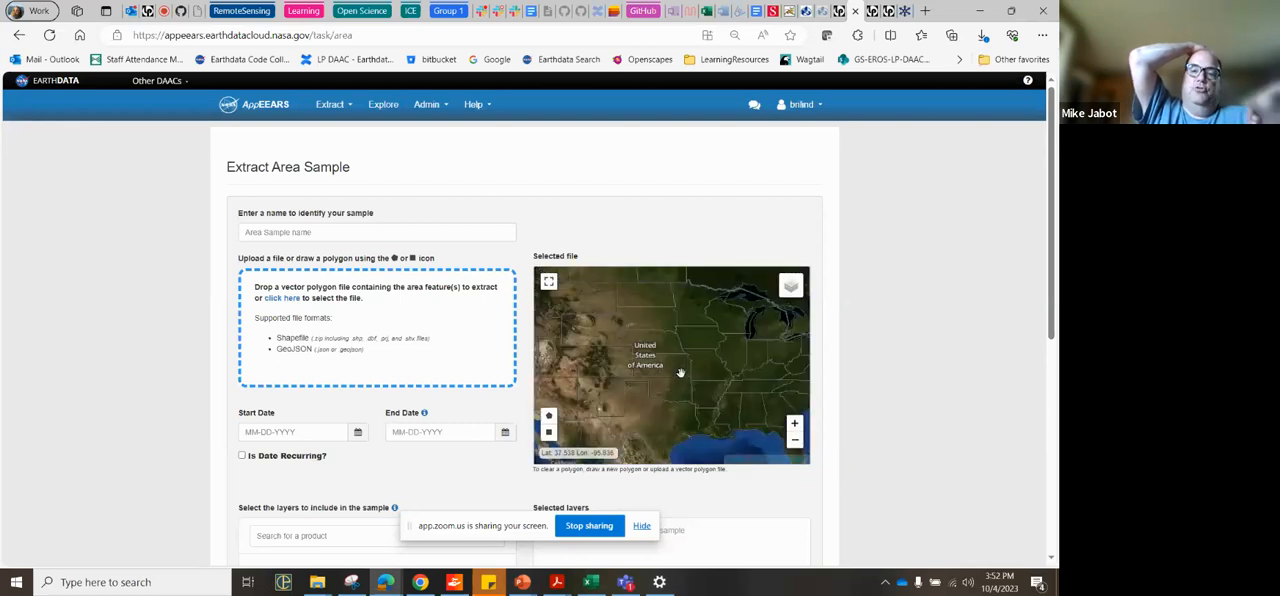
{"action": "scroll", "coordinate": [671, 326], "scroll_direction": "up", "scroll_amount": 1}
{"action": "scroll", "coordinate": [671, 326], "scroll_direction": "up", "scroll_amount": 1}
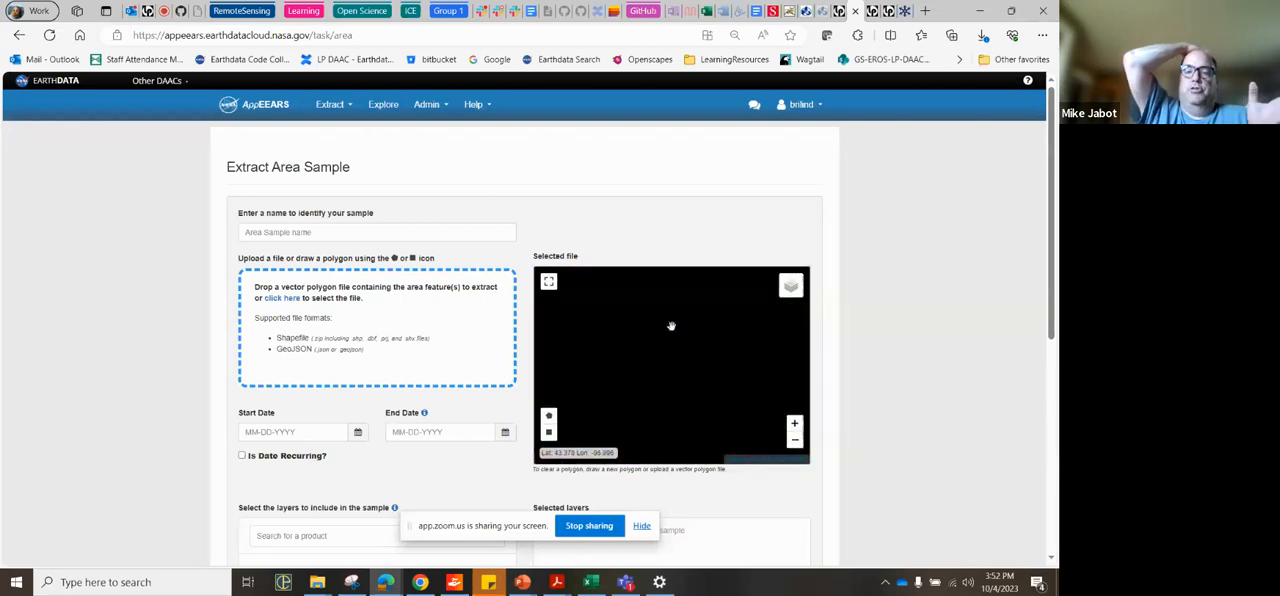
{"action": "left_click_drag", "start_coordinate": [671, 326], "coordinate": [673, 372]}
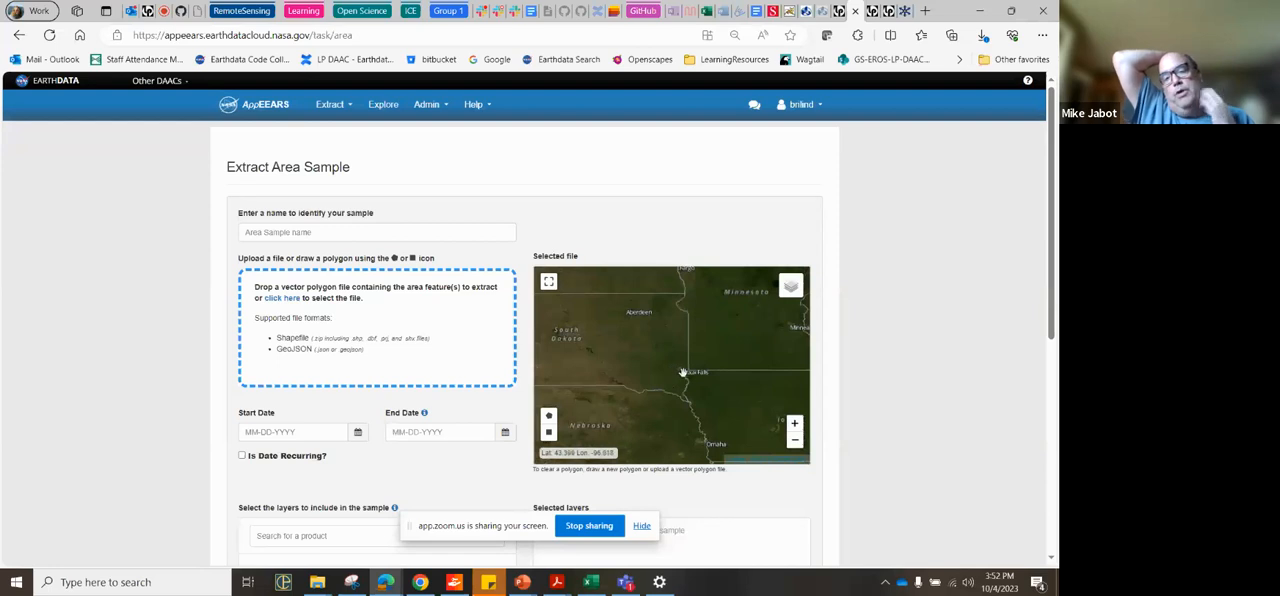
{"action": "scroll", "coordinate": [675, 369], "scroll_direction": "up", "scroll_amount": 1}
{"action": "scroll", "coordinate": [675, 369], "scroll_direction": "up", "scroll_amount": 1}
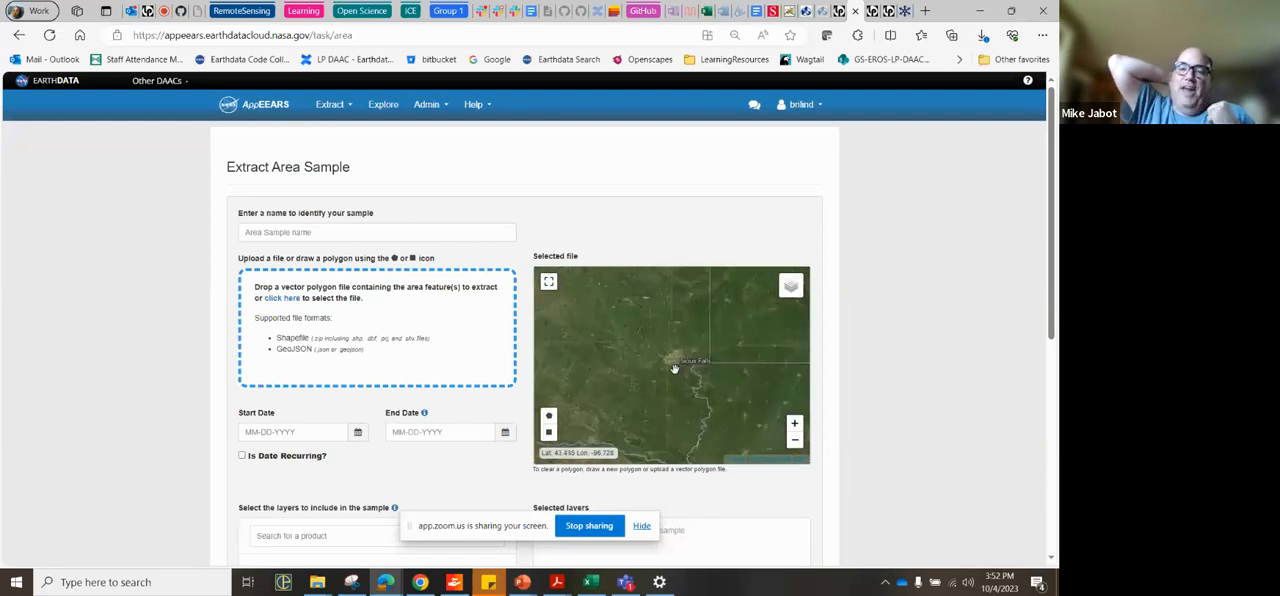
{"action": "left_click", "coordinate": [548, 432]}
{"action": "left_click_drag", "start_coordinate": [636, 321], "coordinate": [714, 378]}
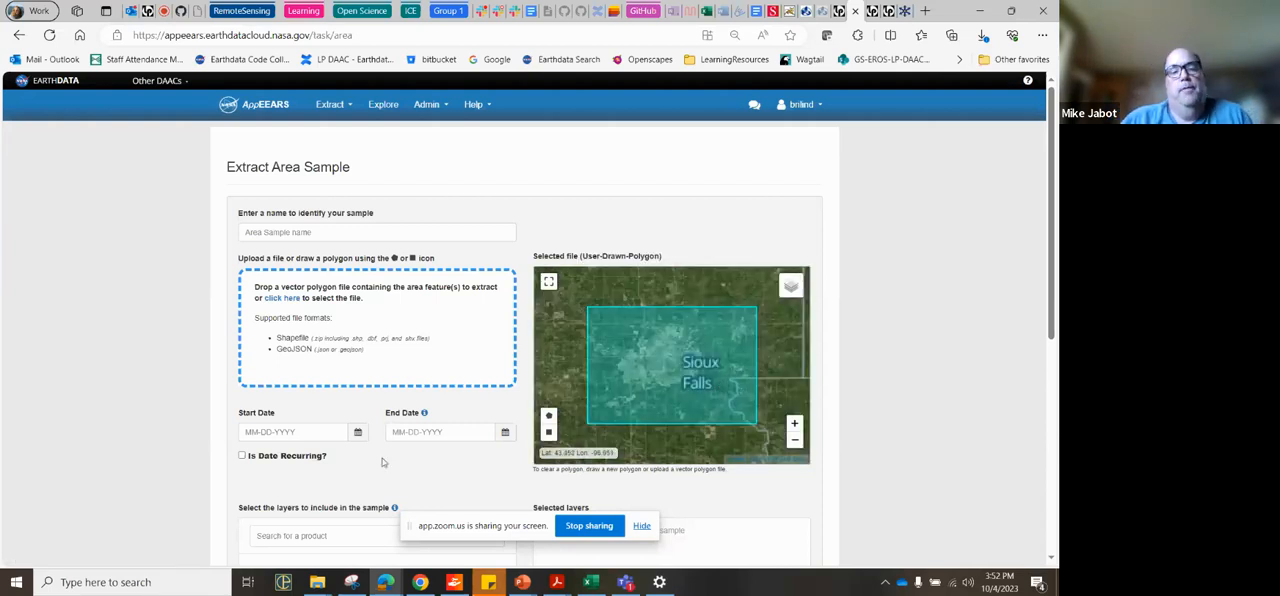
Step: Search the products for "land" and choose the yearly Combined MODIS Land Cover Type product MCD12Q1.061
{"action": "scroll", "coordinate": [366, 487], "scroll_direction": "down", "scroll_amount": 1}
{"action": "left_click", "coordinate": [288, 414]}
{"action": "type", "text": "landcover"}
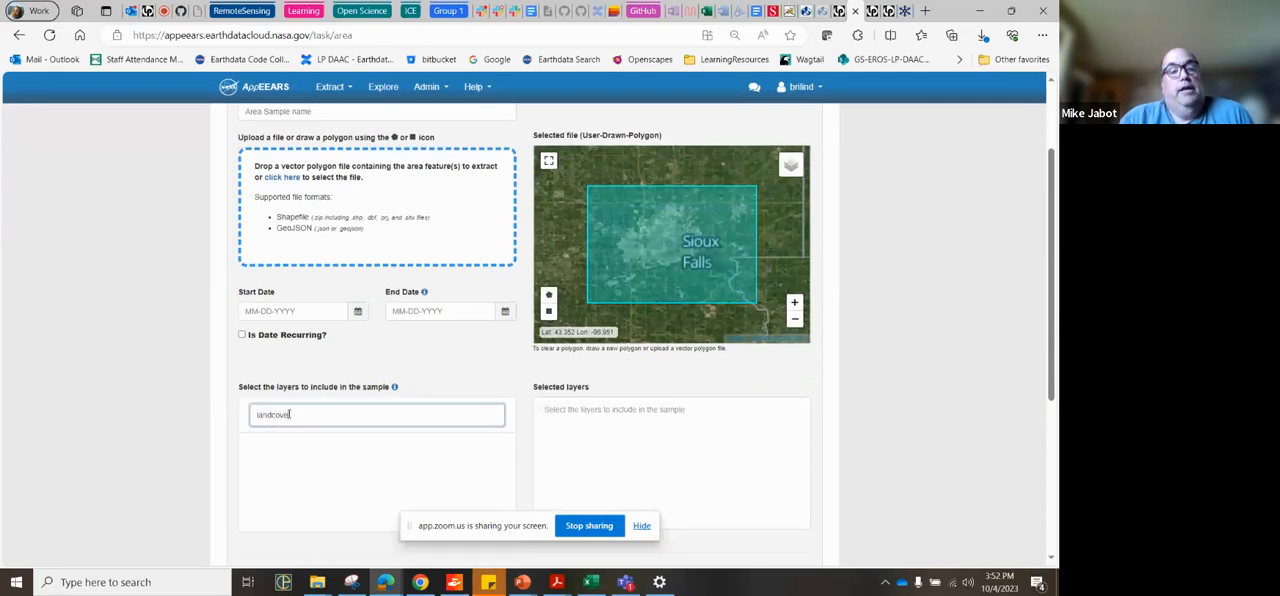
{"action": "key", "text": "BackSpace"}
{"action": "key", "text": "BackSpace"}
{"action": "key", "text": "BackSpace"}
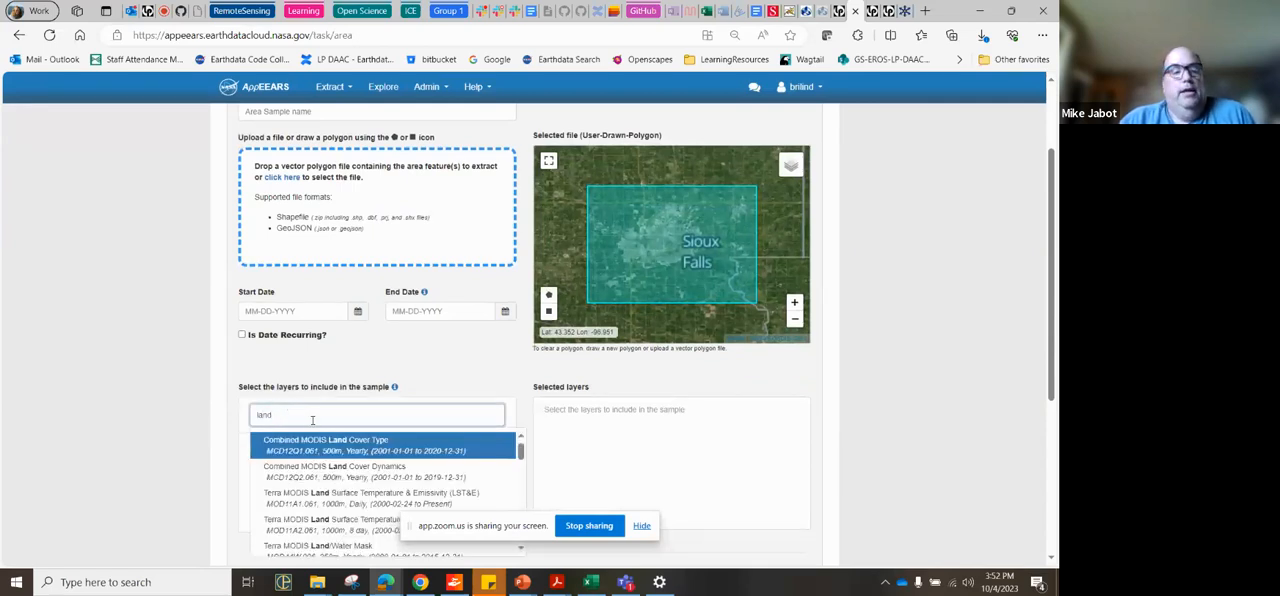
{"action": "left_click", "coordinate": [359, 452]}
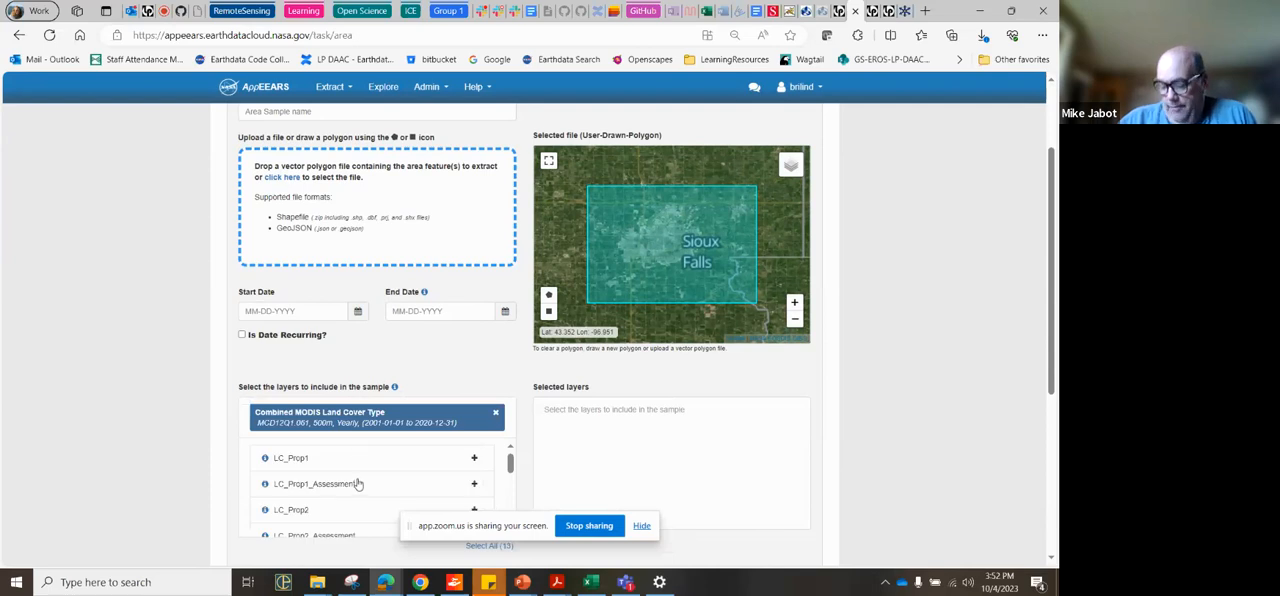
Step: Add LC_Prop1 to the selected layers and look through the land cover product's other layers
{"action": "left_click", "coordinate": [474, 457]}
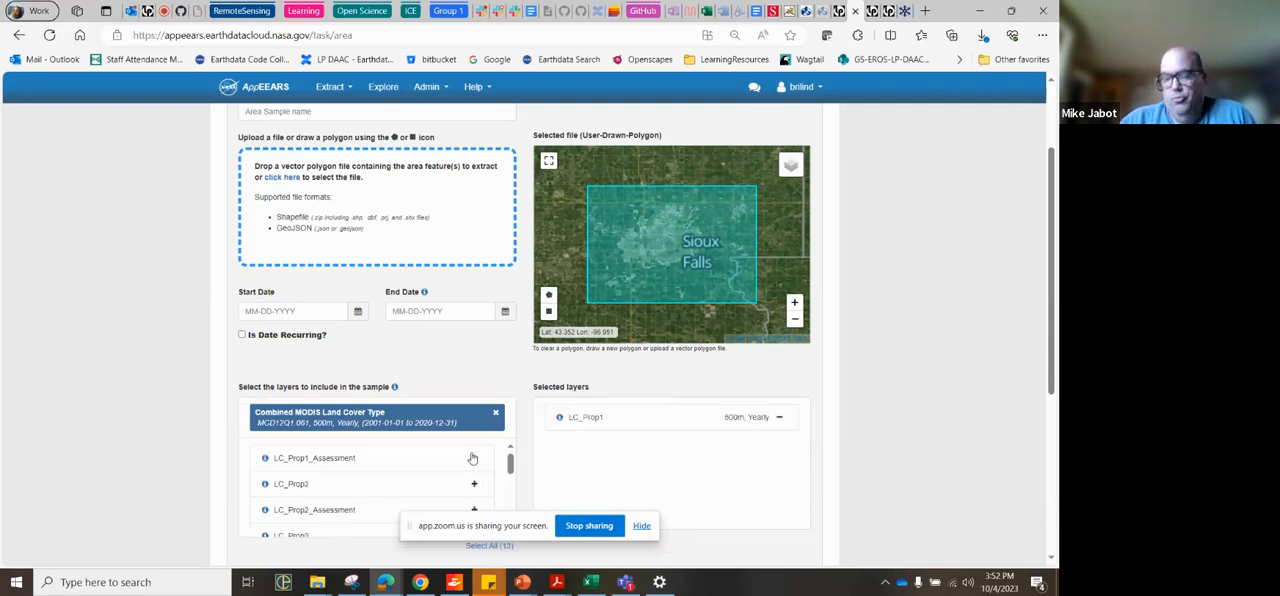
{"action": "scroll", "coordinate": [408, 477], "scroll_direction": "down", "scroll_amount": 3}
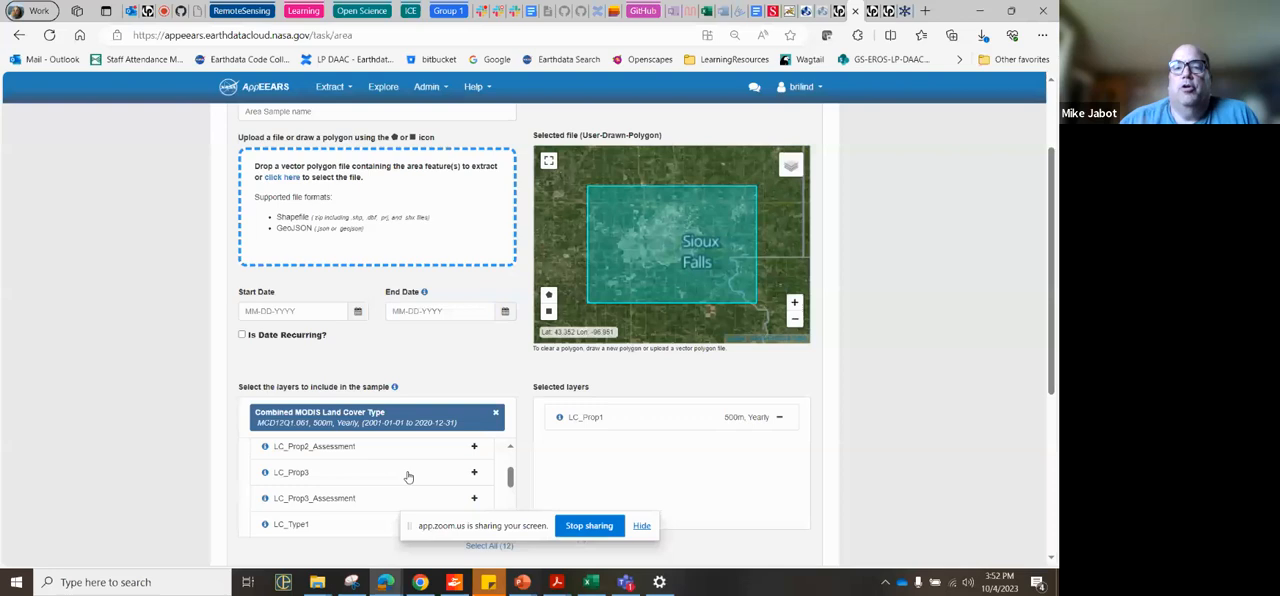
{"action": "scroll", "coordinate": [408, 477], "scroll_direction": "up", "scroll_amount": 1}
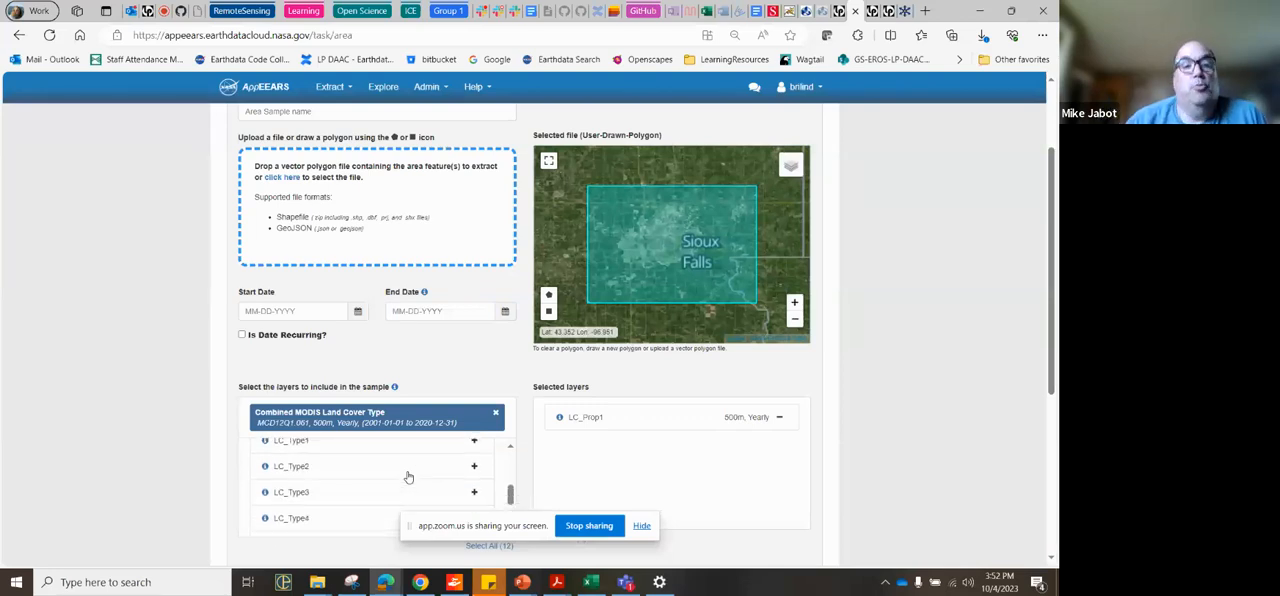
{"action": "scroll", "coordinate": [408, 477], "scroll_direction": "up", "scroll_amount": 2}
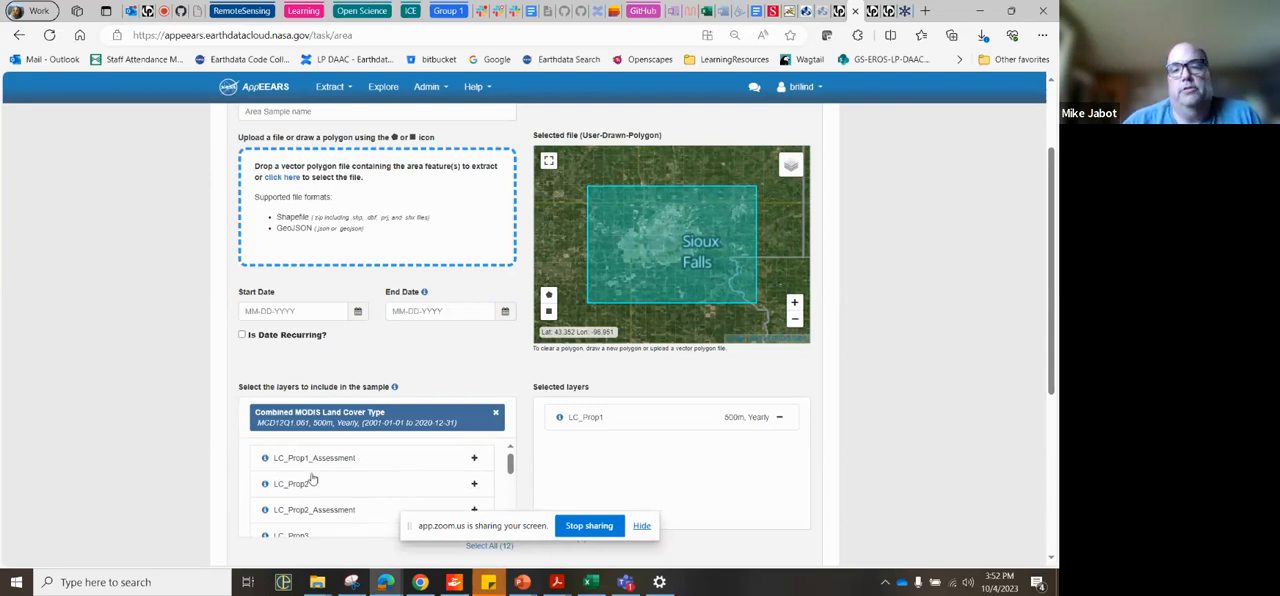
{"action": "mouse_move", "coordinate": [264, 460]}
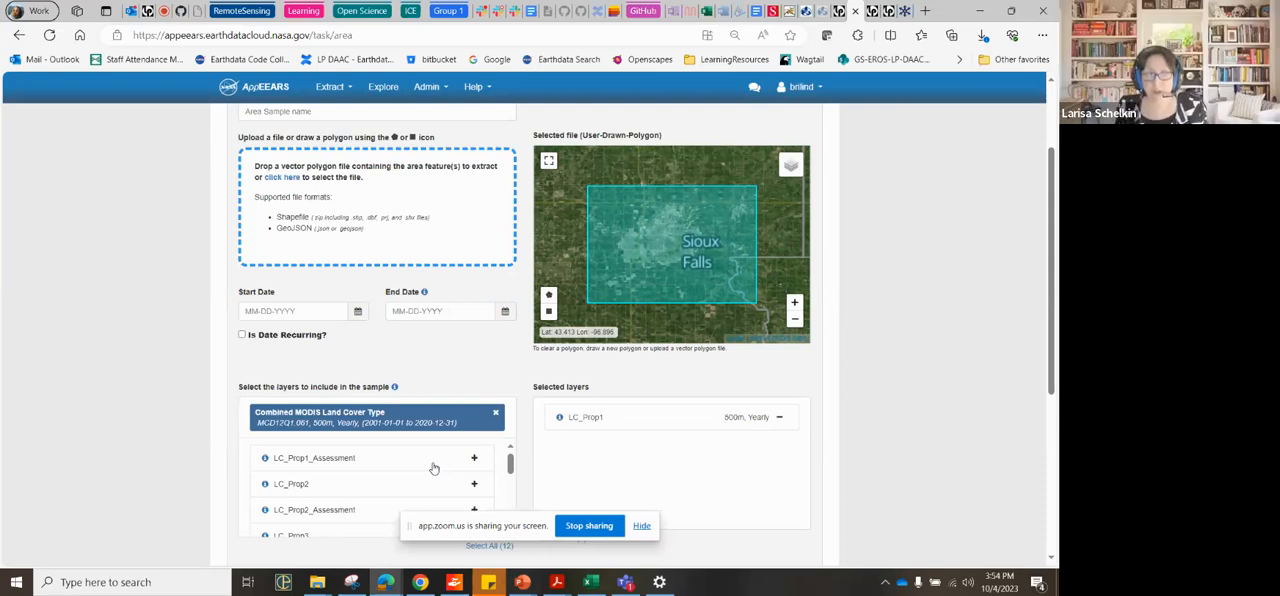
Step: Review the output projections offered for the area sample and choose Native Projection
{"action": "scroll", "coordinate": [433, 467], "scroll_direction": "up", "scroll_amount": 2}
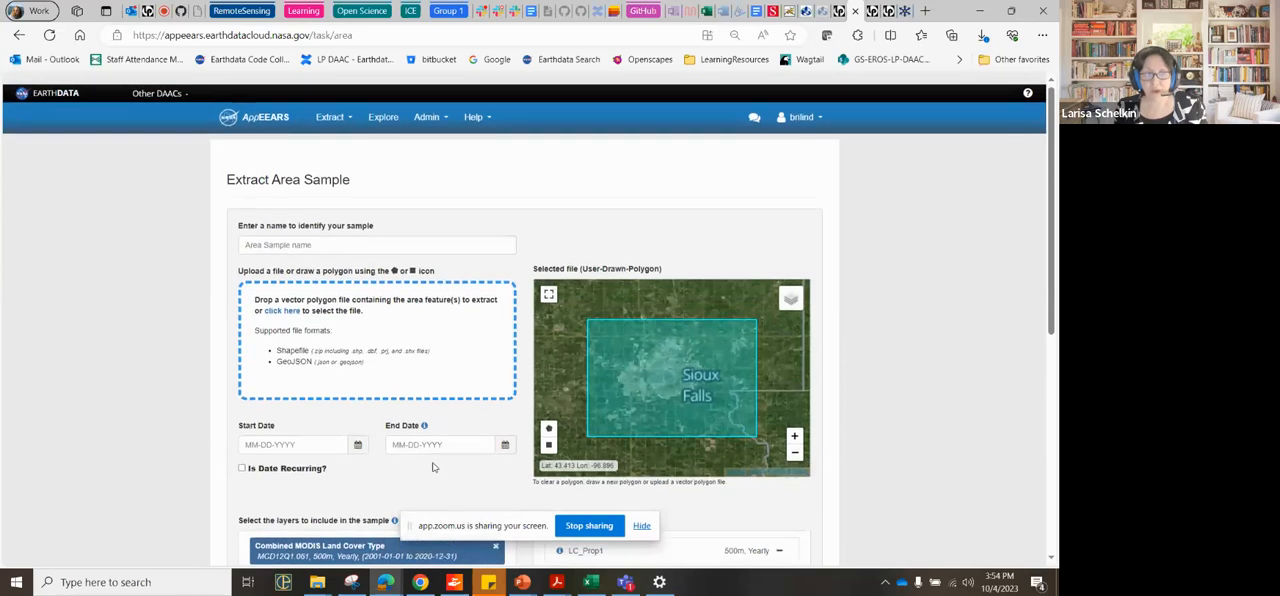
{"action": "scroll", "coordinate": [433, 467], "scroll_direction": "down", "scroll_amount": 1}
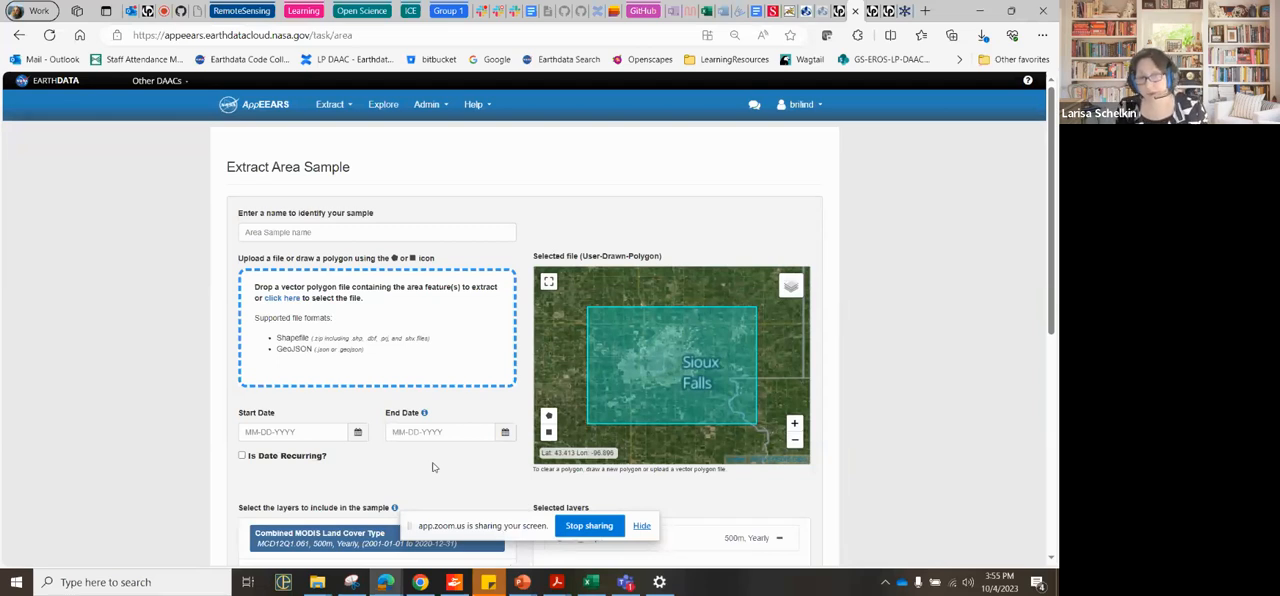
{"action": "scroll", "coordinate": [433, 467], "scroll_direction": "down", "scroll_amount": 3}
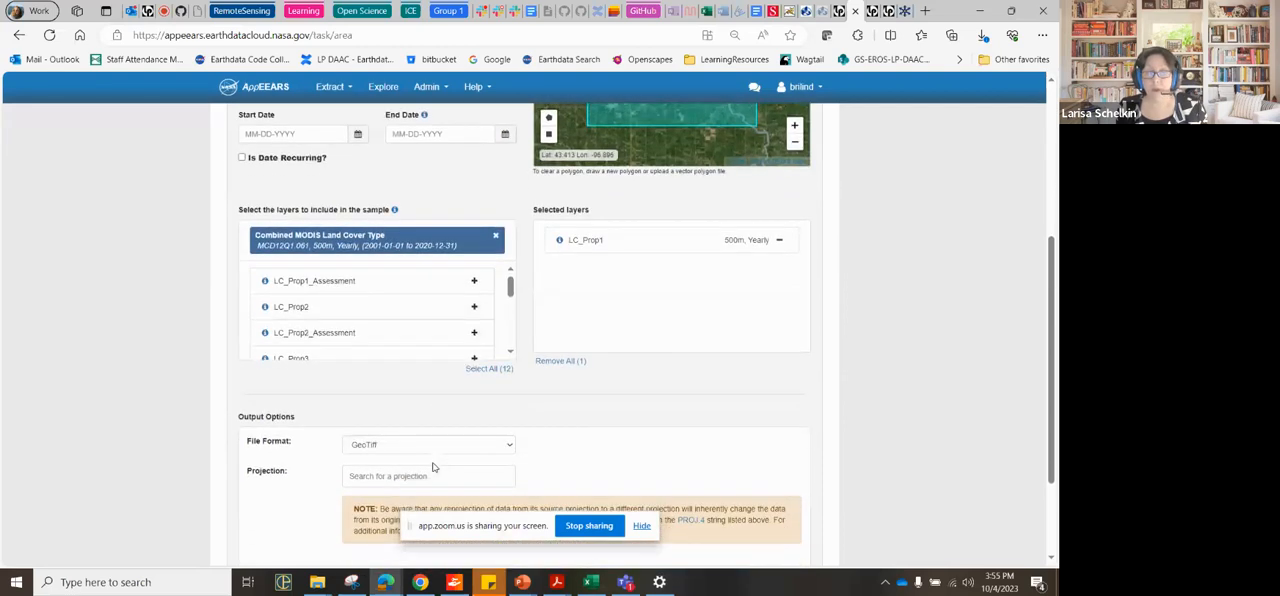
{"action": "left_click", "coordinate": [384, 477]}
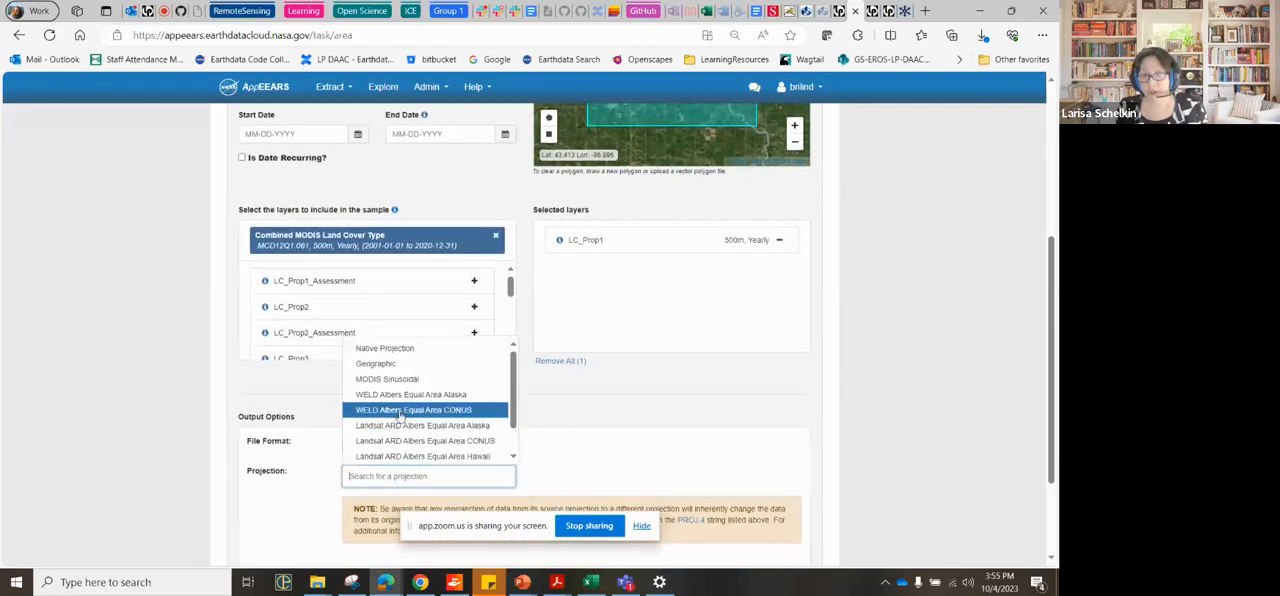
{"action": "scroll", "coordinate": [484, 432], "scroll_direction": "down", "scroll_amount": 1}
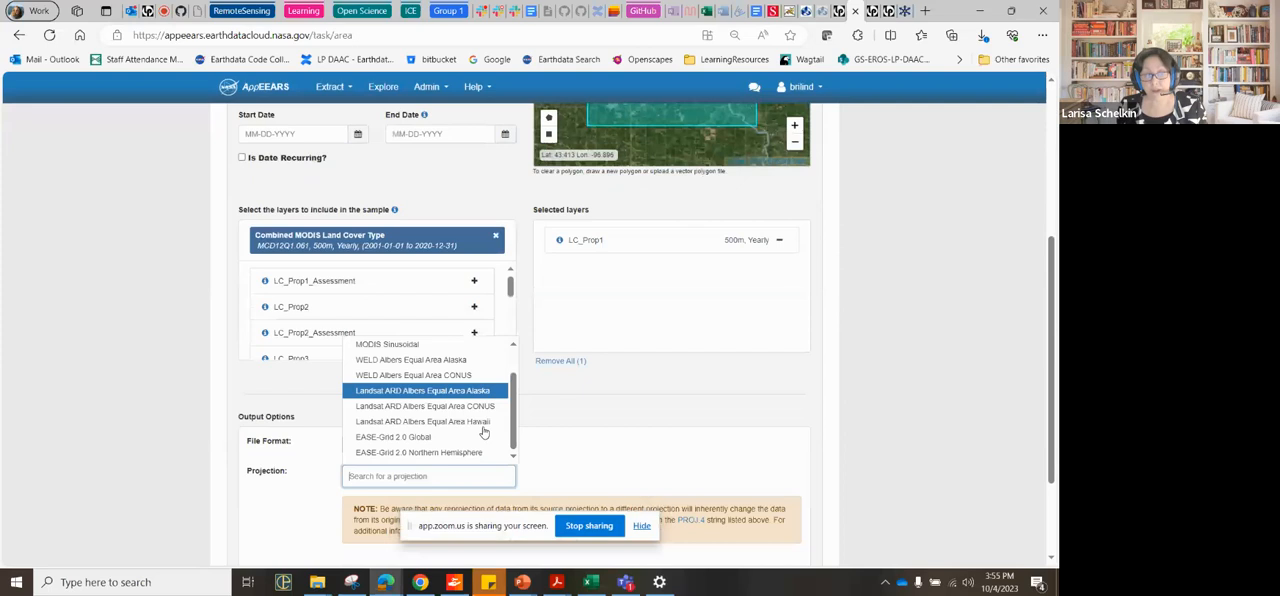
{"action": "scroll", "coordinate": [484, 432], "scroll_direction": "up", "scroll_amount": 1}
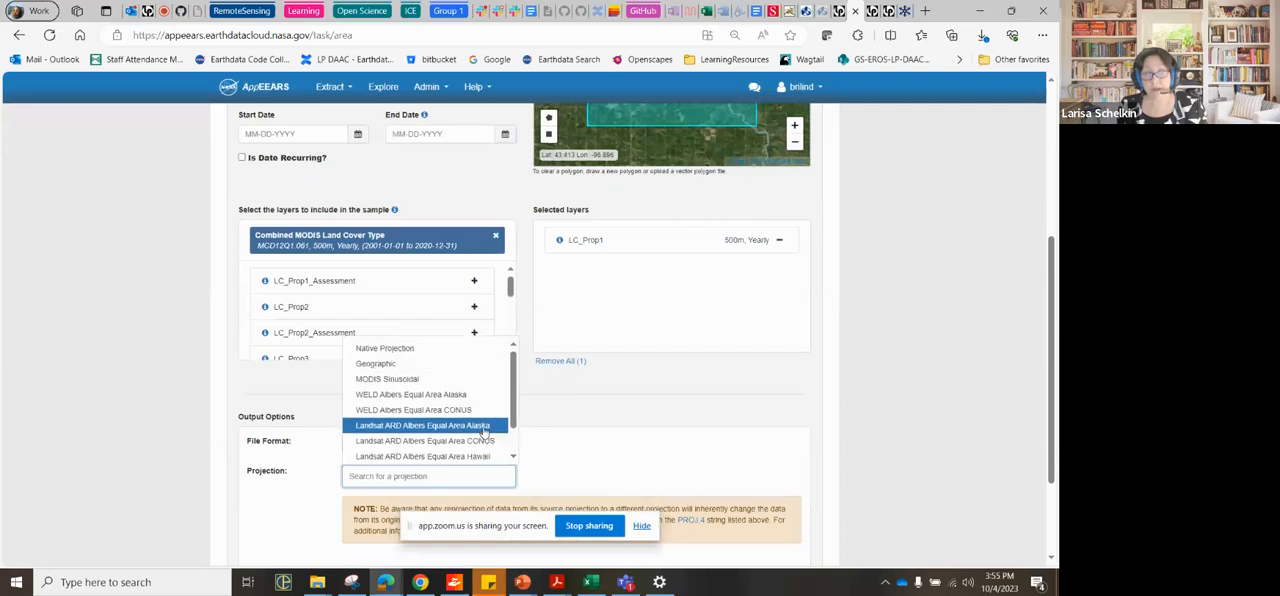
{"action": "left_click", "coordinate": [398, 349]}
{"action": "scroll", "coordinate": [581, 478], "scroll_direction": "up", "scroll_amount": 3}
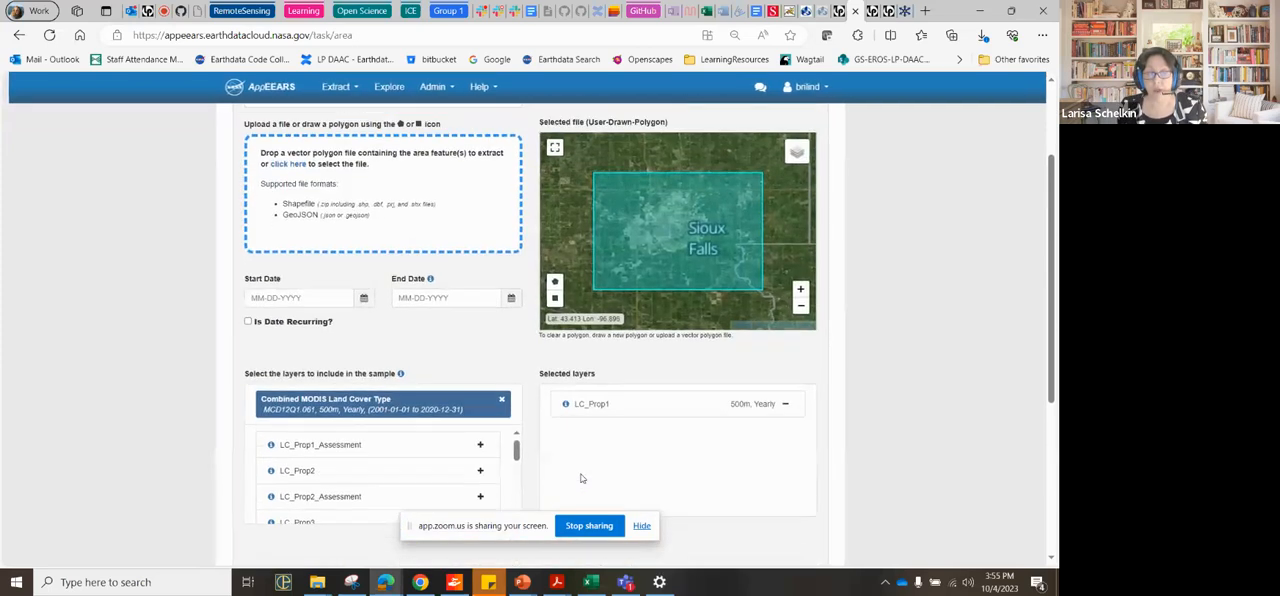
Step: Open the Explore Requests page to view the submitted sample requests
{"action": "scroll", "coordinate": [581, 478], "scroll_direction": "up", "scroll_amount": 1}
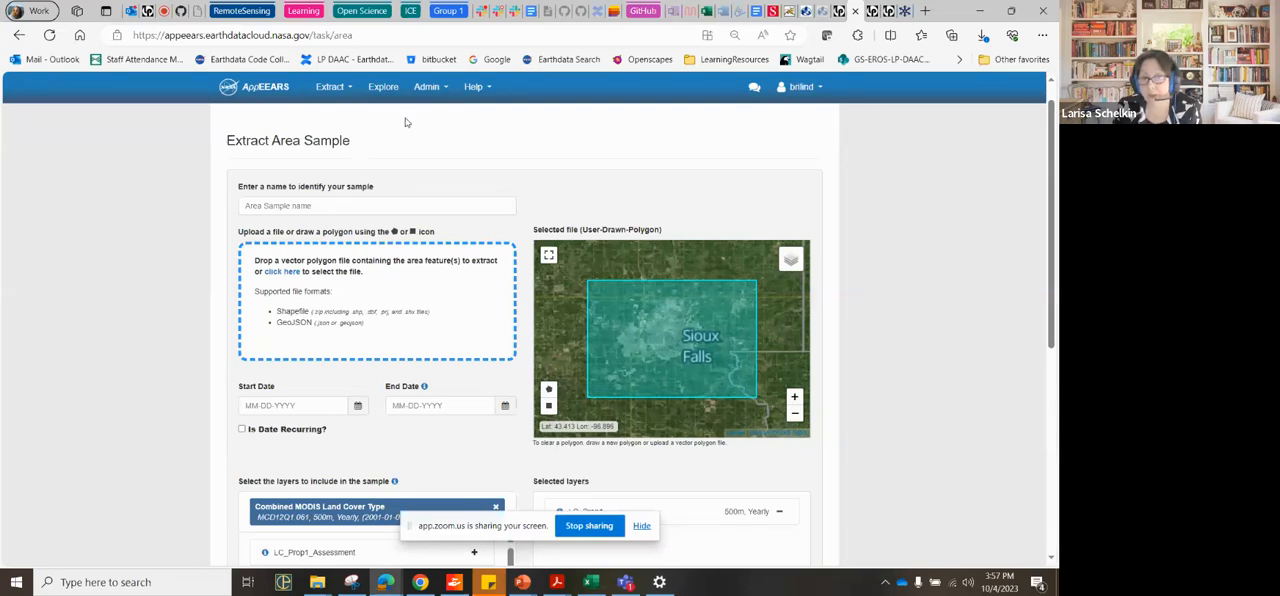
{"action": "left_click", "coordinate": [384, 89]}
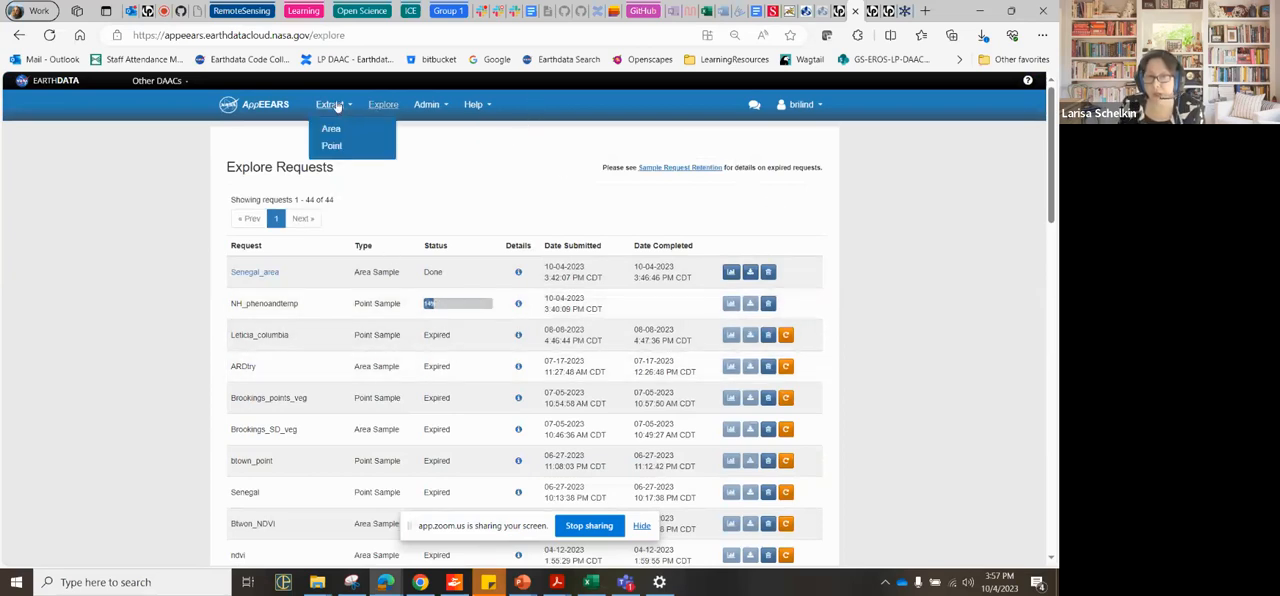
{"action": "mouse_move", "coordinate": [332, 111]}
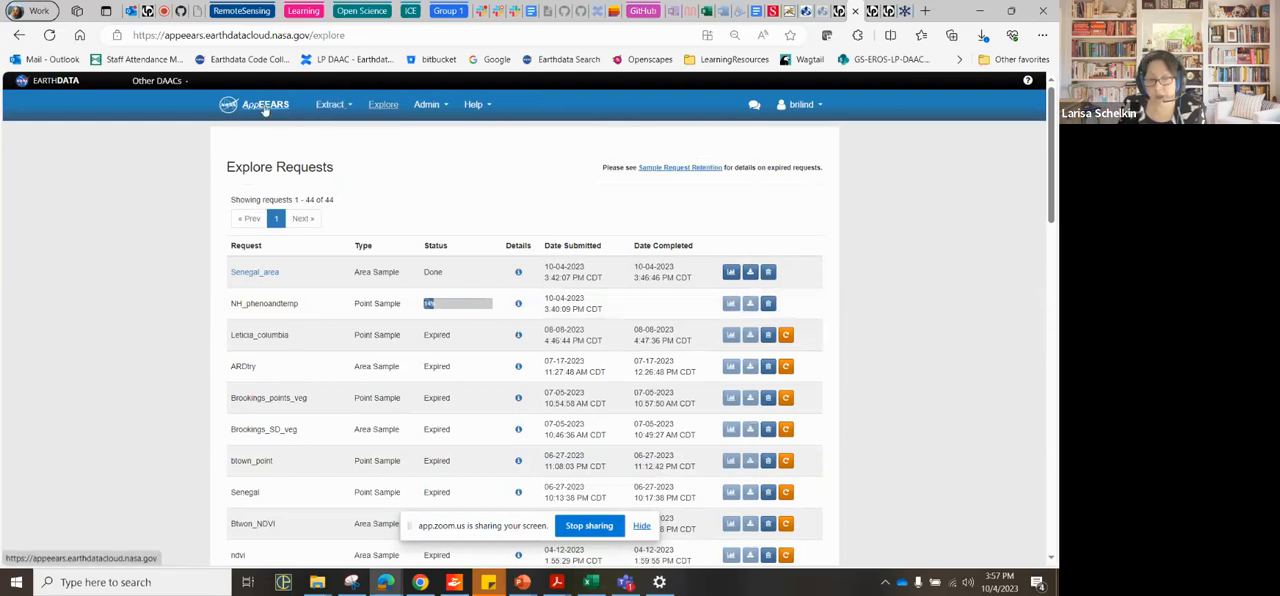
Step: Return to the AppEEARS welcome page and stop sharing the screen
{"action": "left_click", "coordinate": [265, 108]}
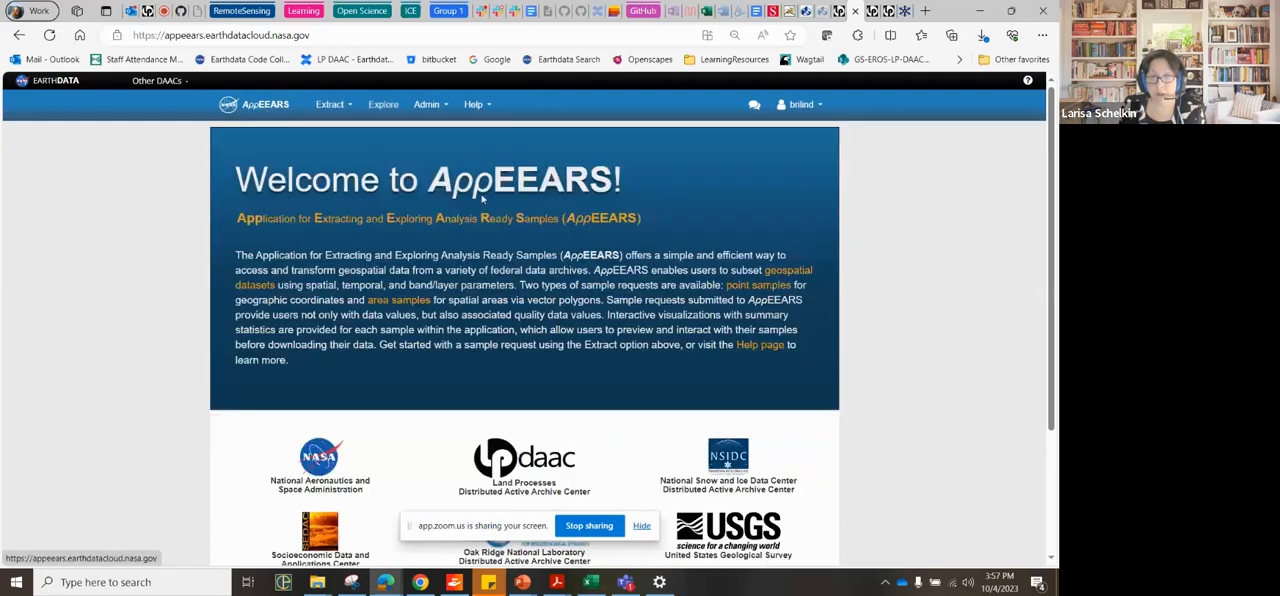
{"action": "left_click", "coordinate": [588, 527]}
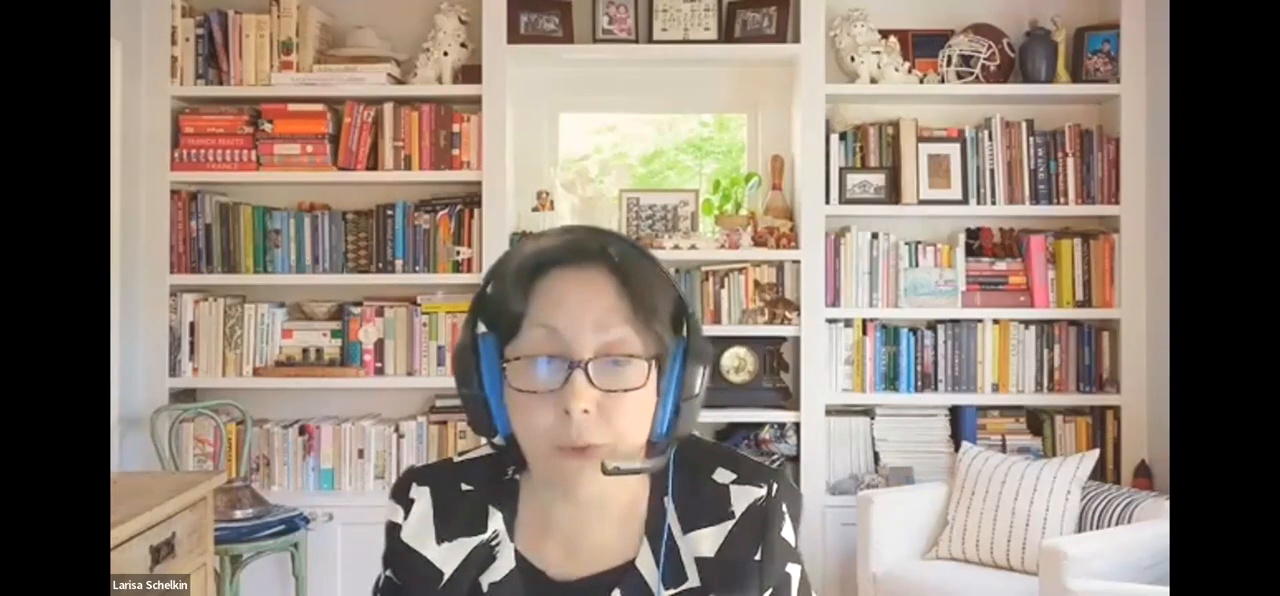